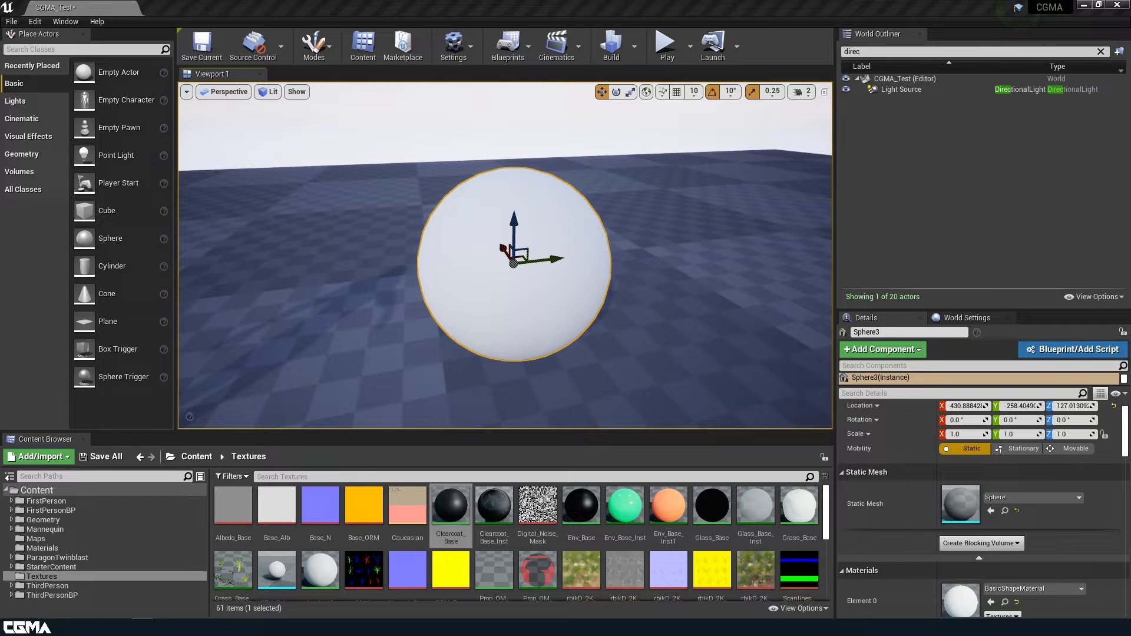
Switch to Chrome and review the Unreal documentation page on using dual normals with Clear Coat, from its introduction to the node setups
key("alt+Tab")
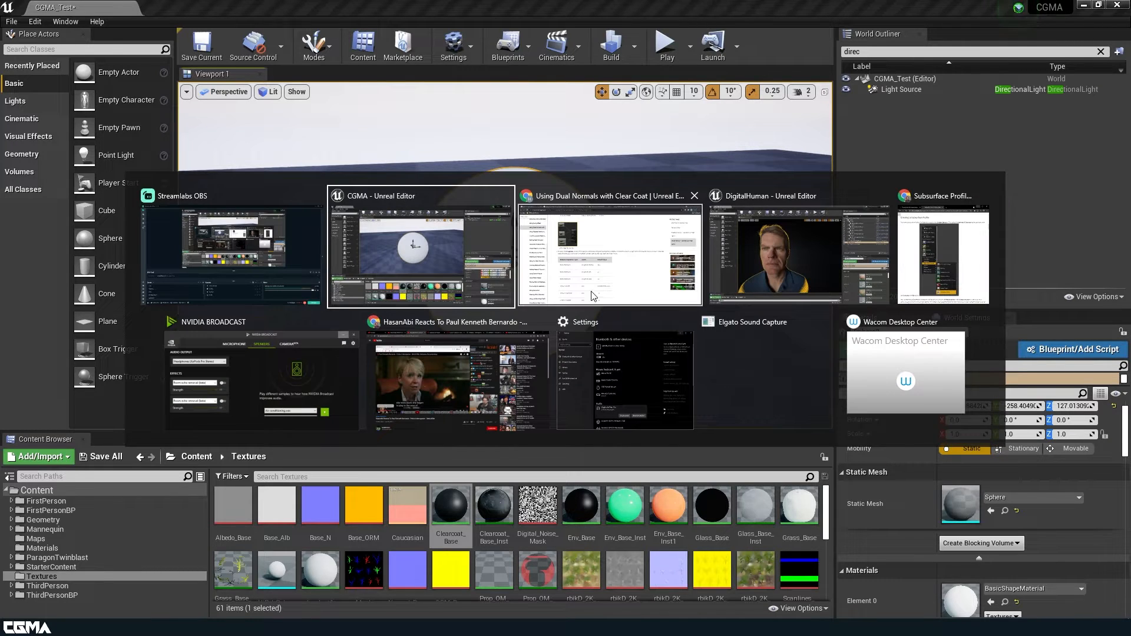
left_click(628, 279)
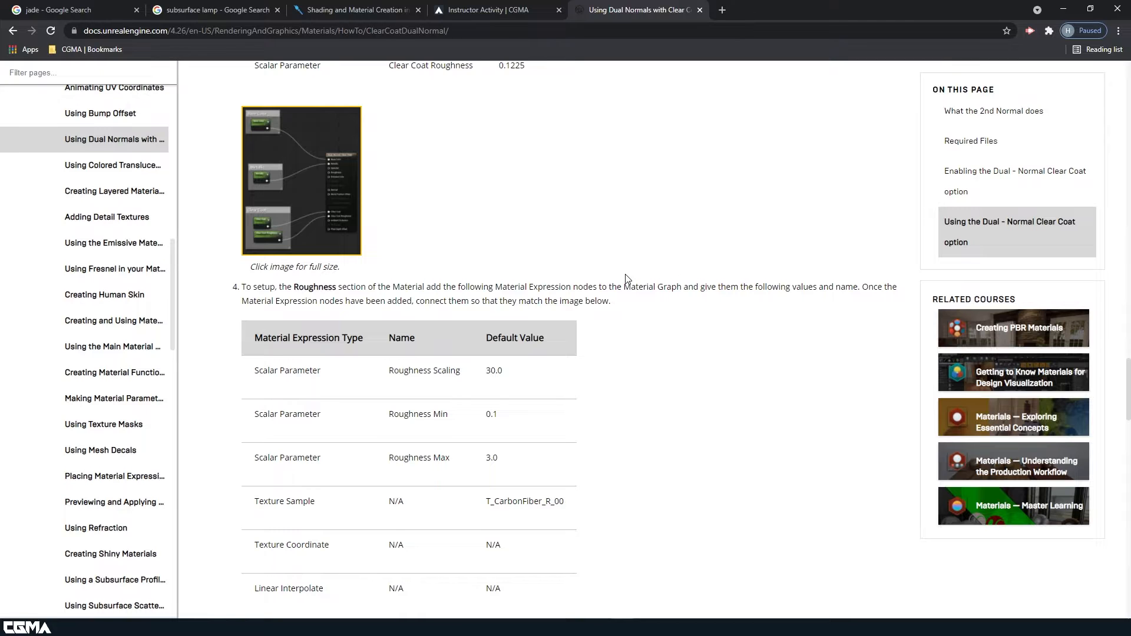
scroll(628, 279, "up", 15)
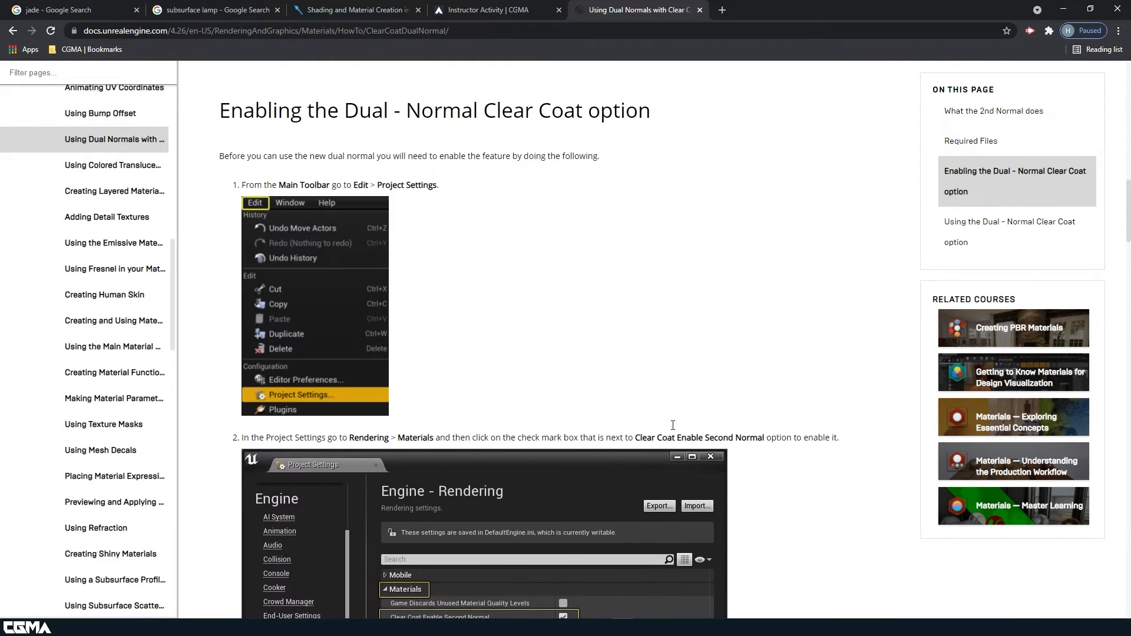
scroll(672, 425, "up", 8)
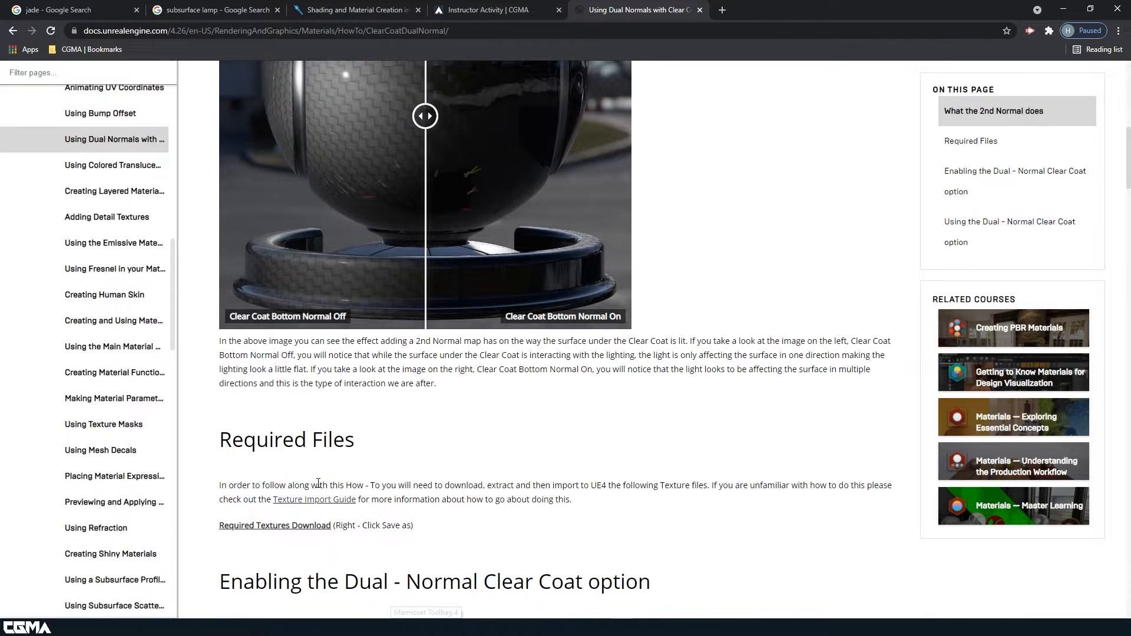
scroll(373, 401, "up", 3)
scroll(532, 330, "up", 4)
scroll(566, 345, "down", 3)
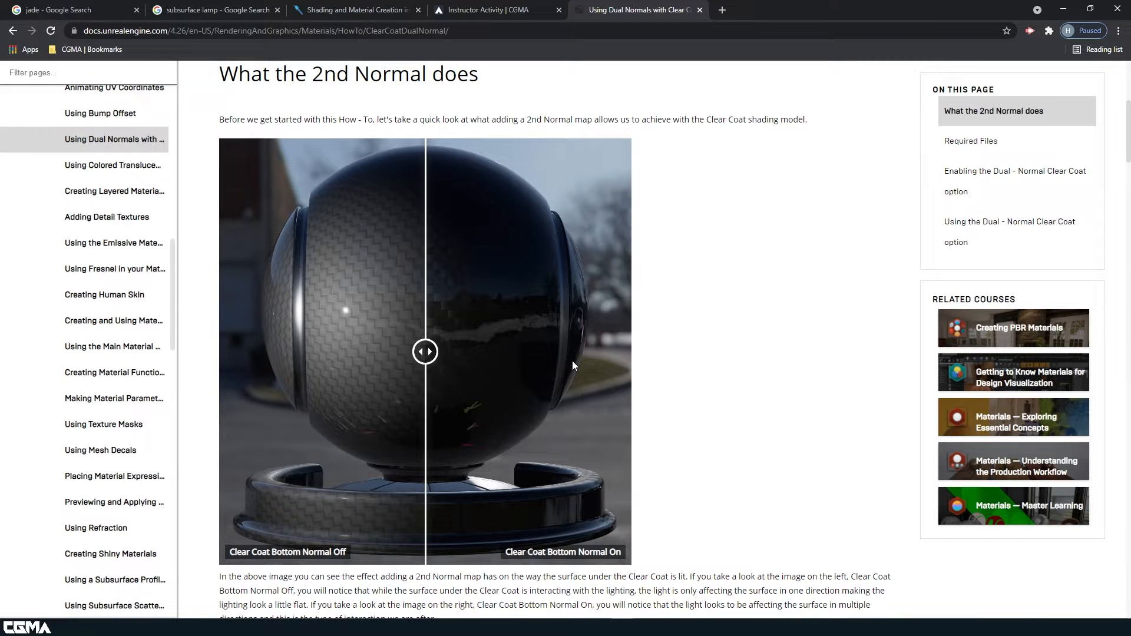
scroll(475, 293, "down", 8)
scroll(505, 286, "down", 20)
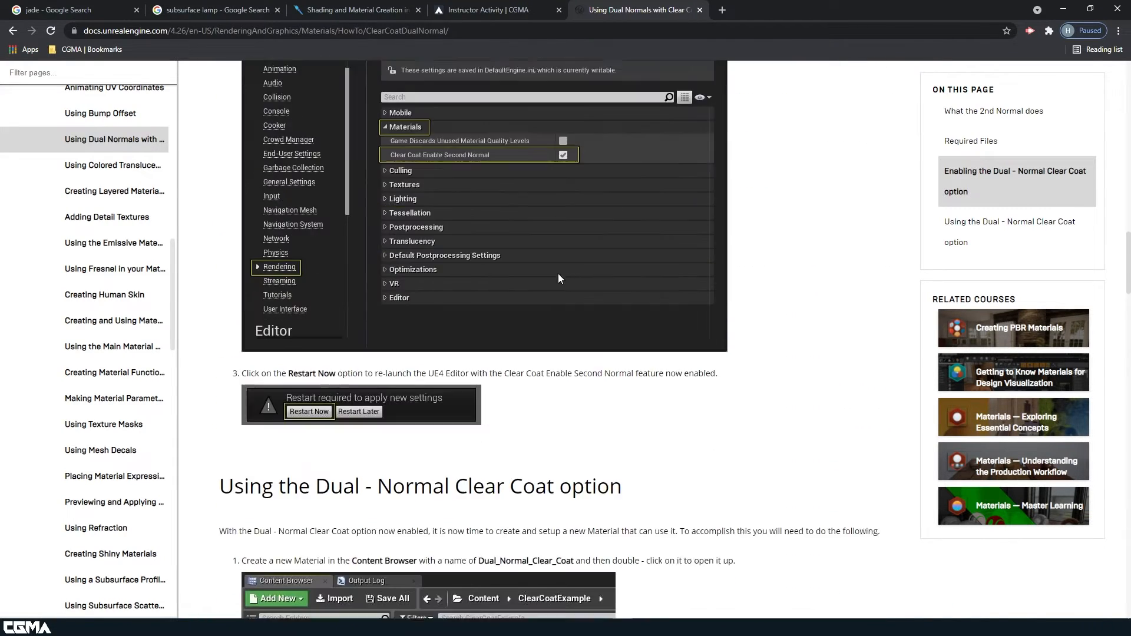
scroll(559, 261, "down", 18)
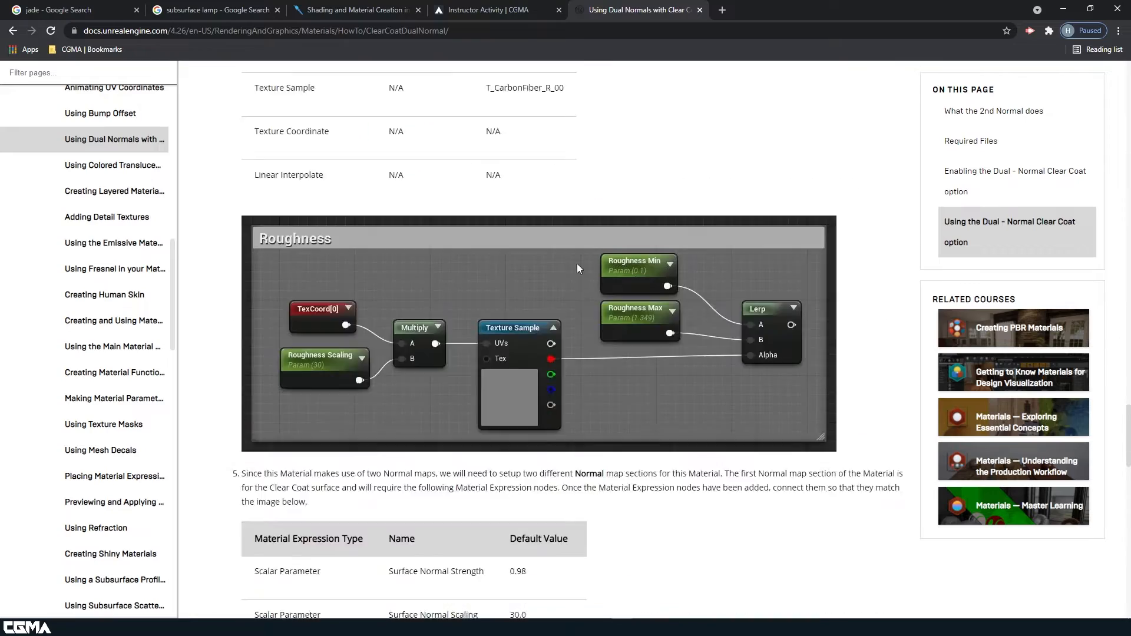
scroll(649, 288, "up", 20)
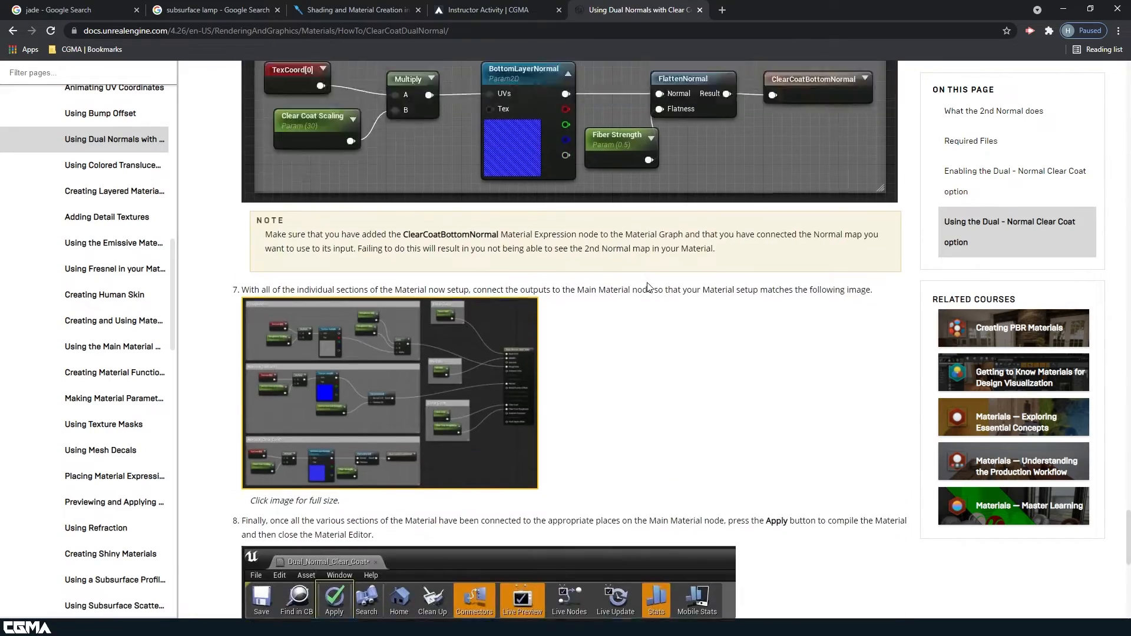
scroll(647, 288, "up", 20)
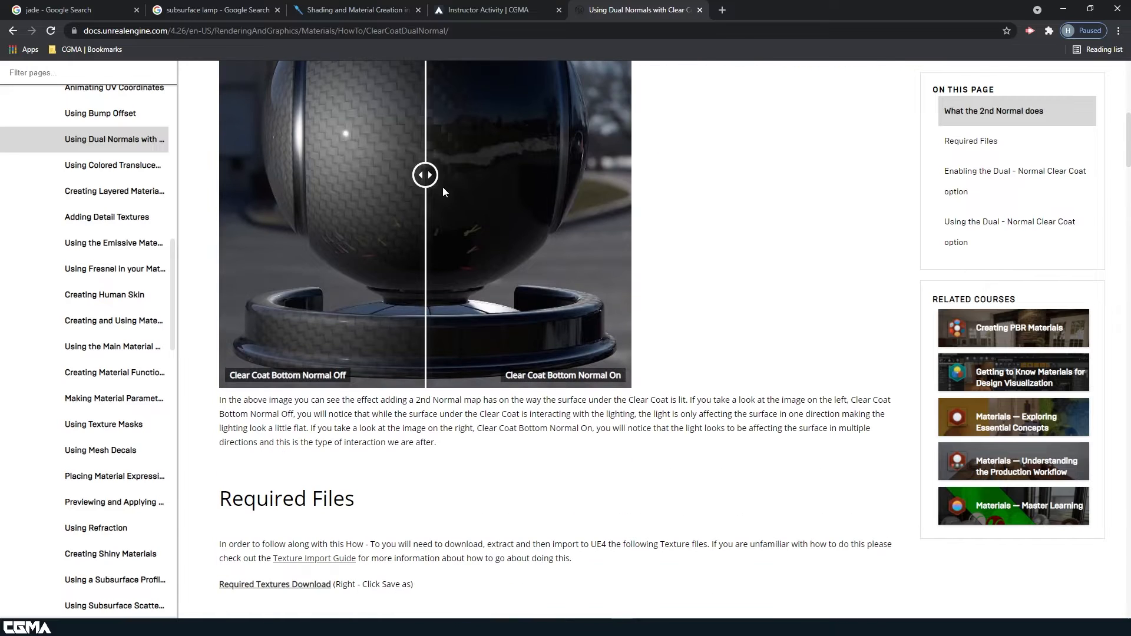
Compare the Clear Coat Bottom Normal Off and On versions of the carbon-fiber ball in the page's before-and-after image
left_click_drag(426, 175, 616, 175)
scroll(568, 243, "up", 5)
scroll(526, 324, "down", 3)
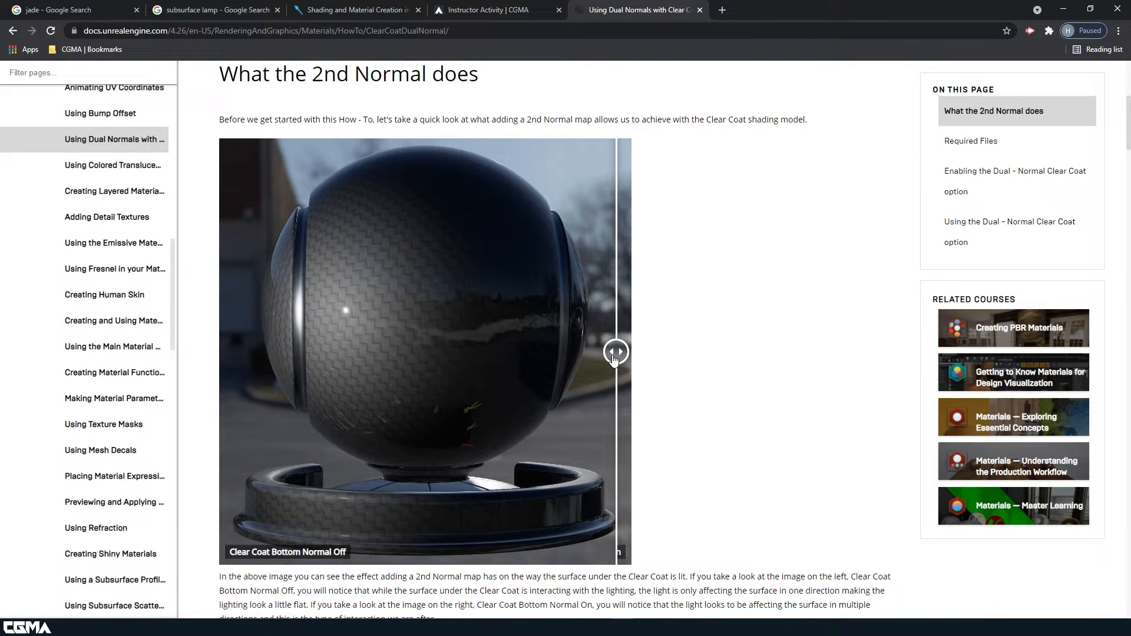
left_click_drag(613, 358, 228, 357)
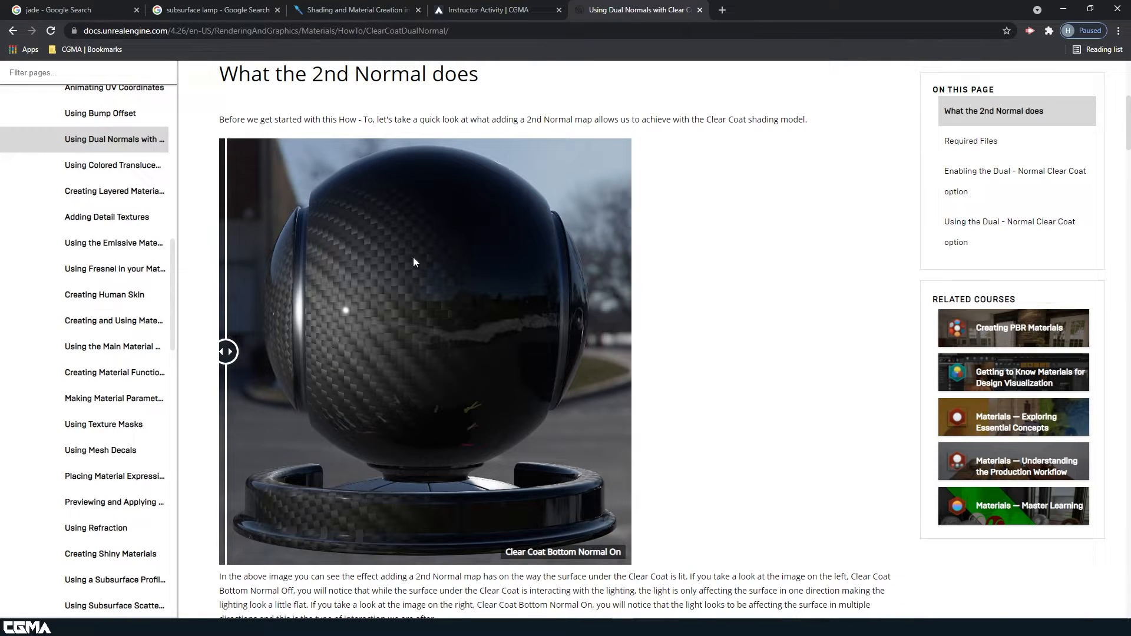
Switch to the CGMA project in Unreal Editor and search its project settings for "normal" to check the Clear Coat Enable Second Normal option
left_click(577, 628)
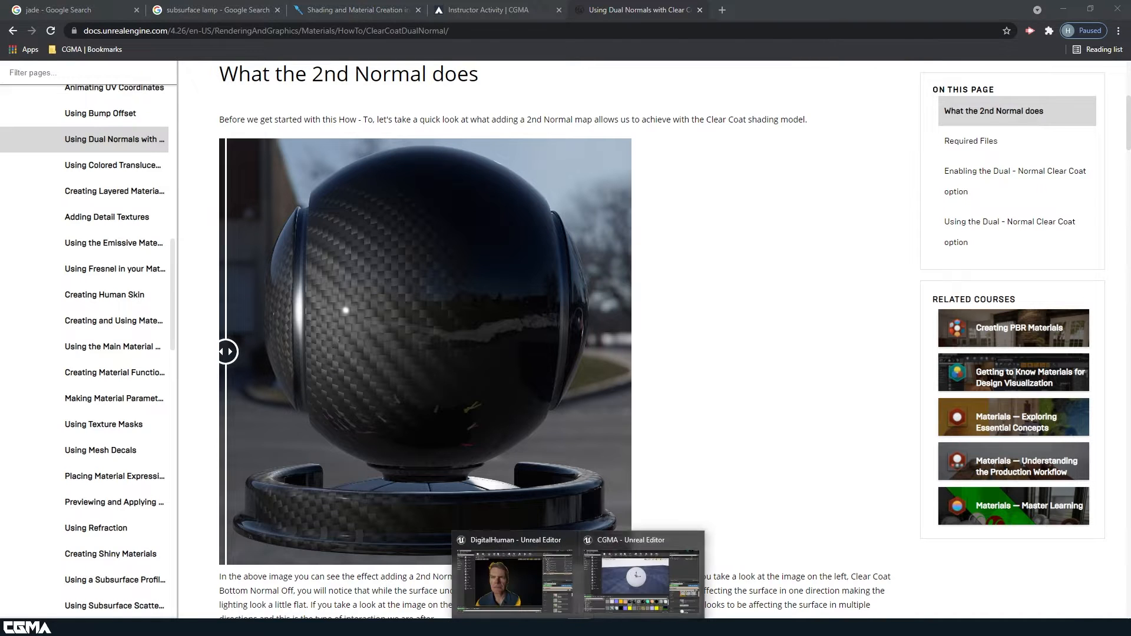
left_click(667, 585)
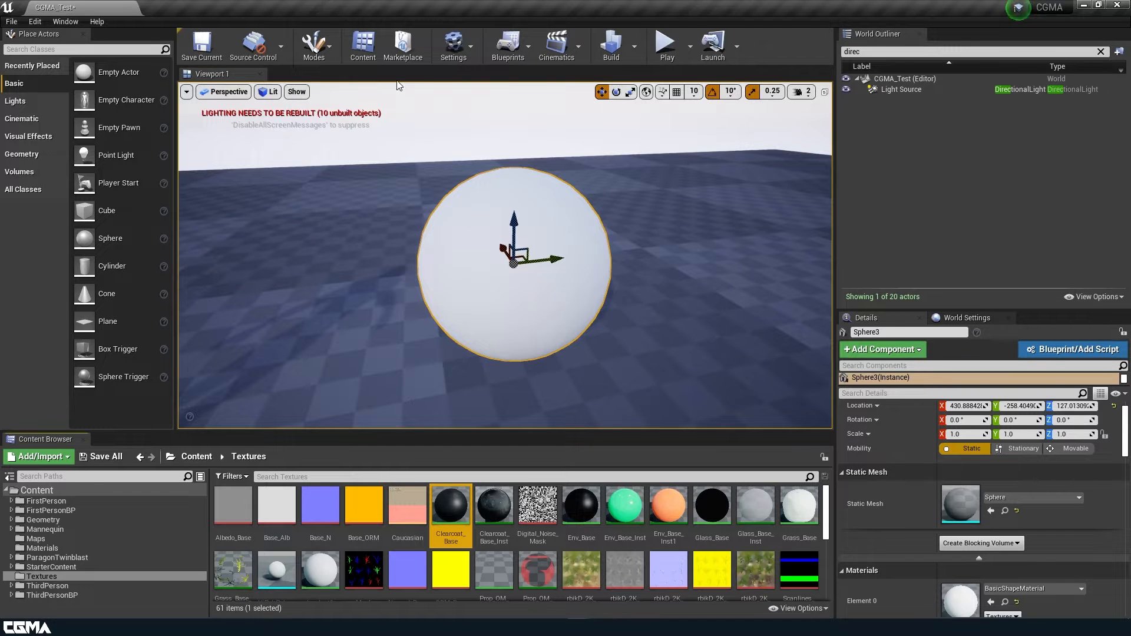
left_click(455, 47)
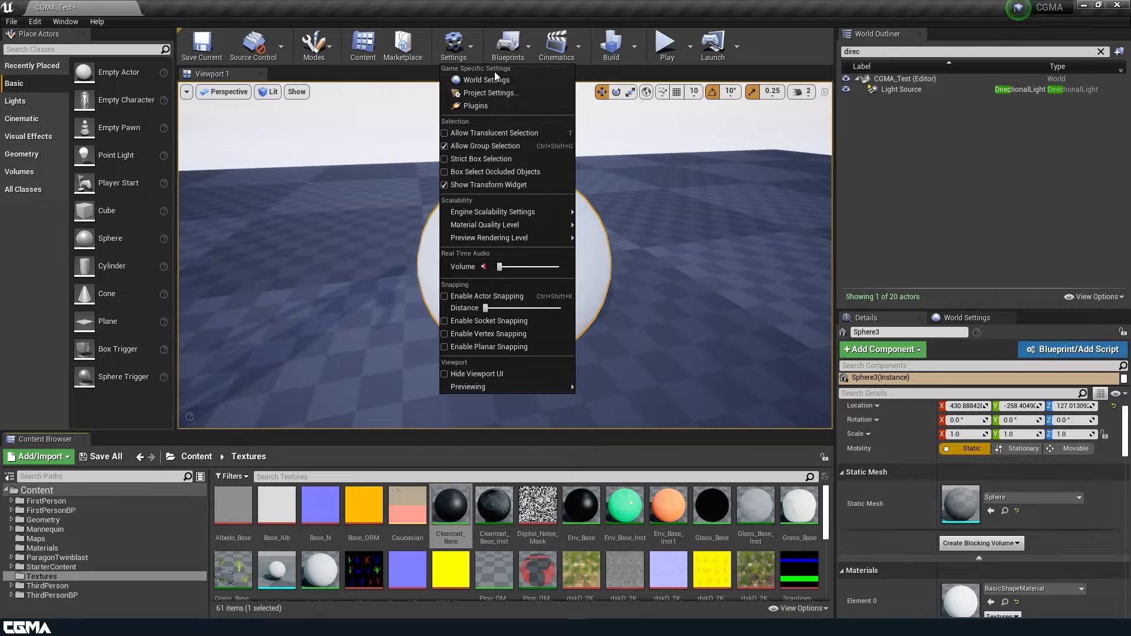
left_click(504, 95)
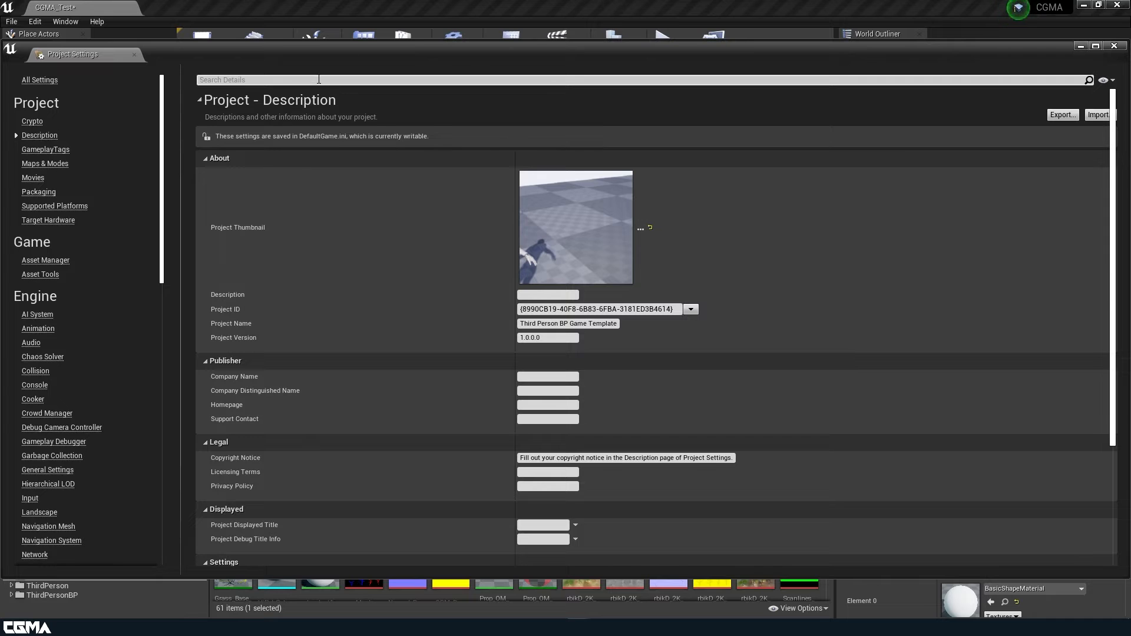
left_click(318, 79)
type("dual")
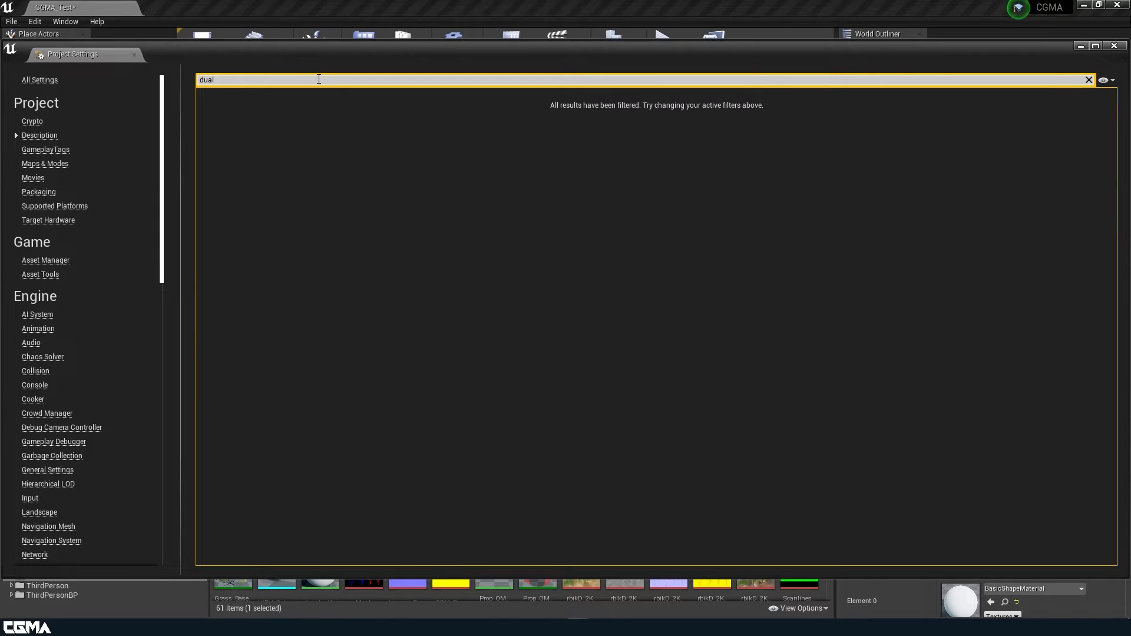
key("BackSpace")
key("BackSpace")
key("BackSpace")
type("normal")
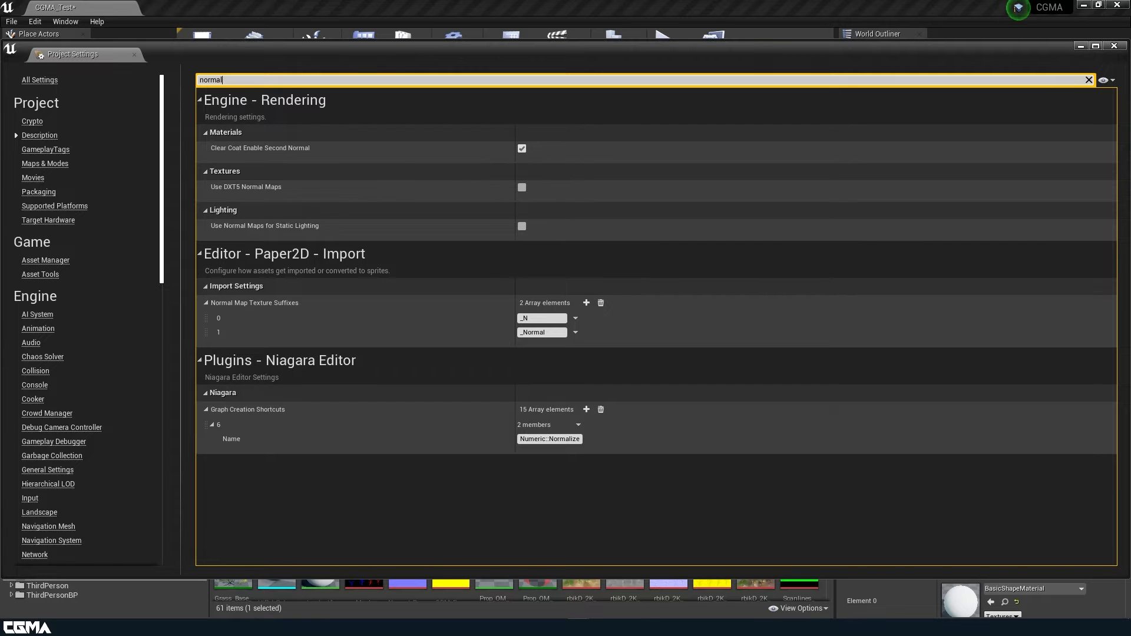
left_click(1114, 46)
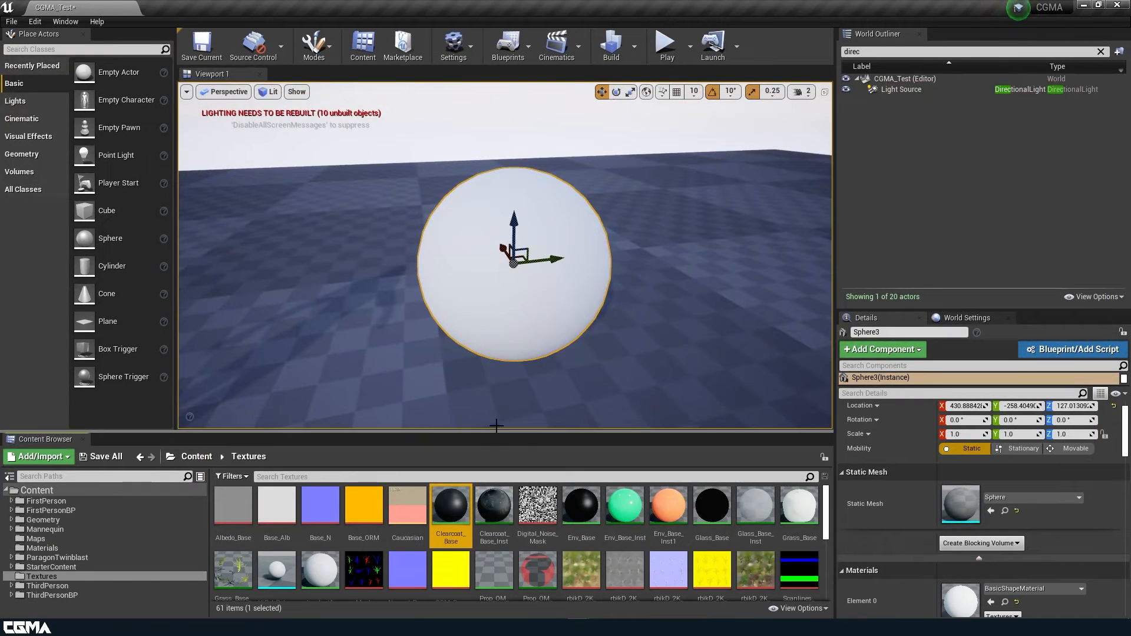
Enlarge the asset browser and create a new material named Env_CC_MMAT in the Materials folder
left_click(58, 547)
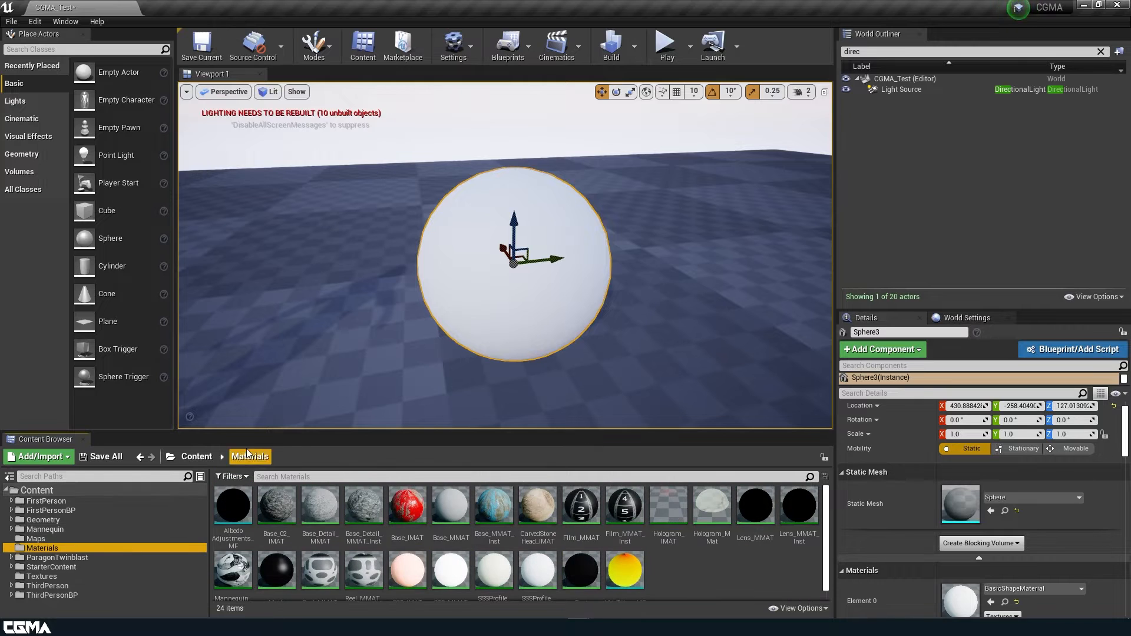
left_click_drag(259, 434, 273, 185)
right_click(726, 327)
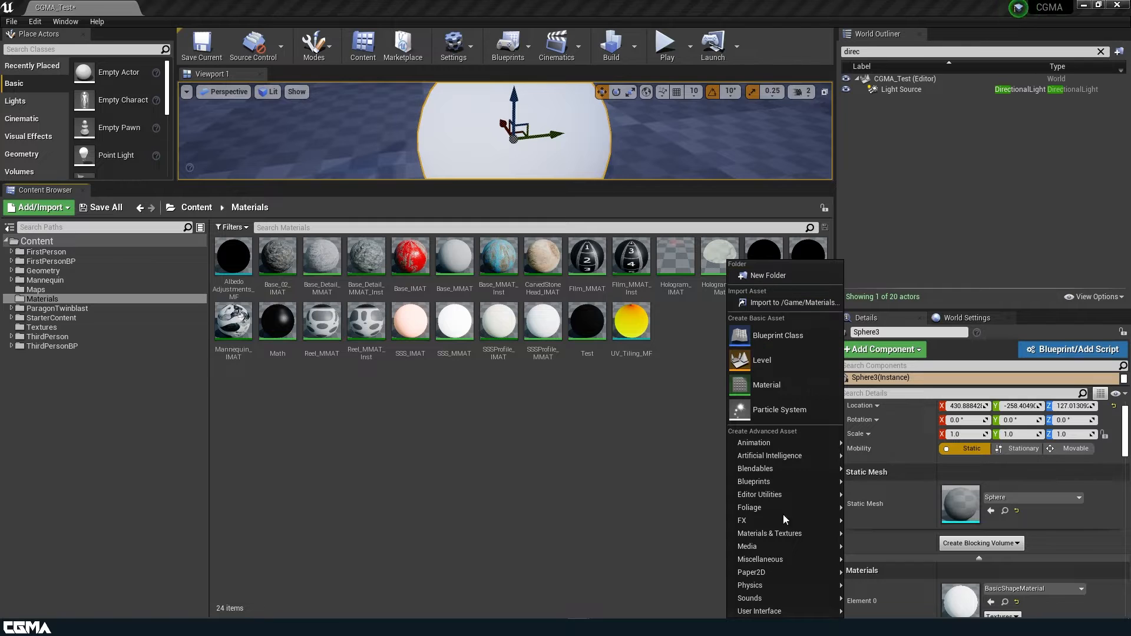
left_click(761, 382)
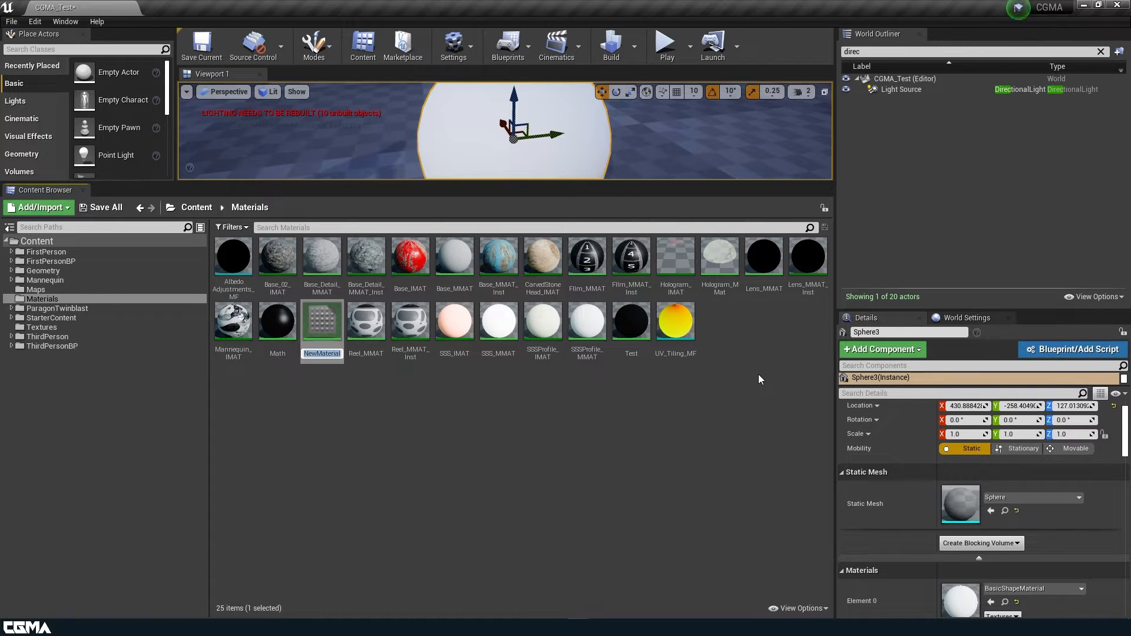
type("Env")
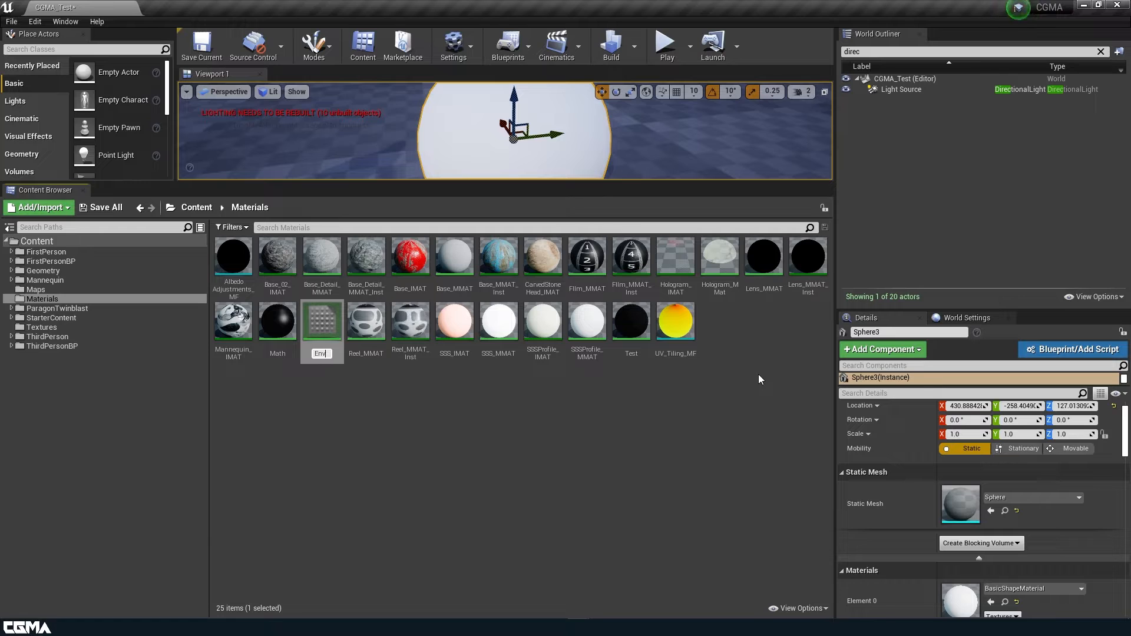
type("_CC_MMAT")
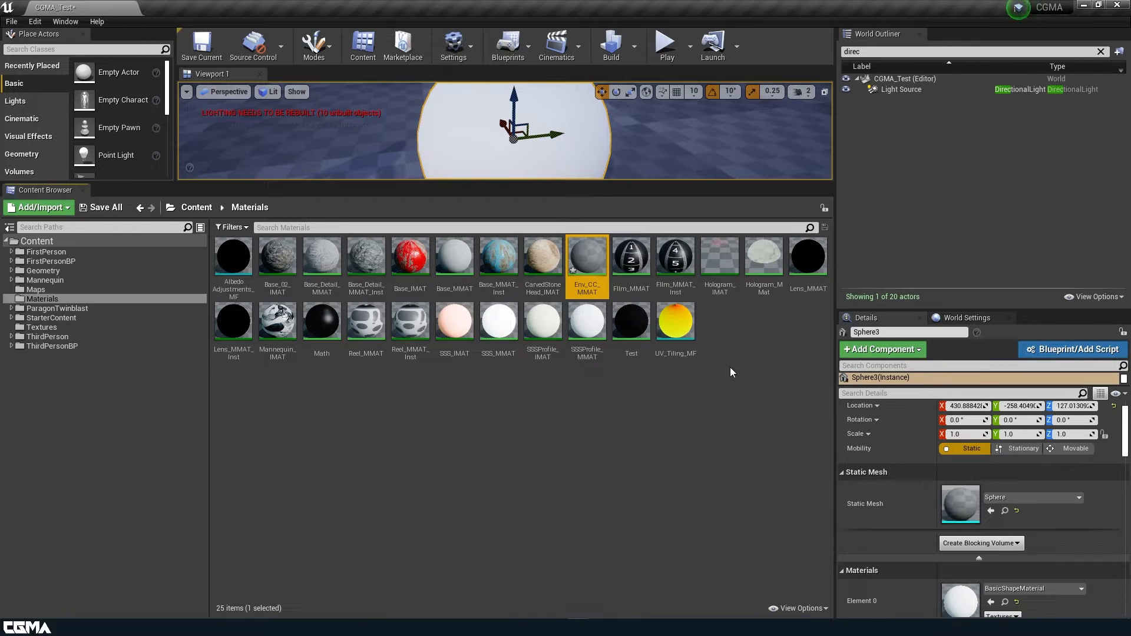
Open the Env_CC_MMAT material, set its shading model to Clear Coat and apply the change
double_click(587, 259)
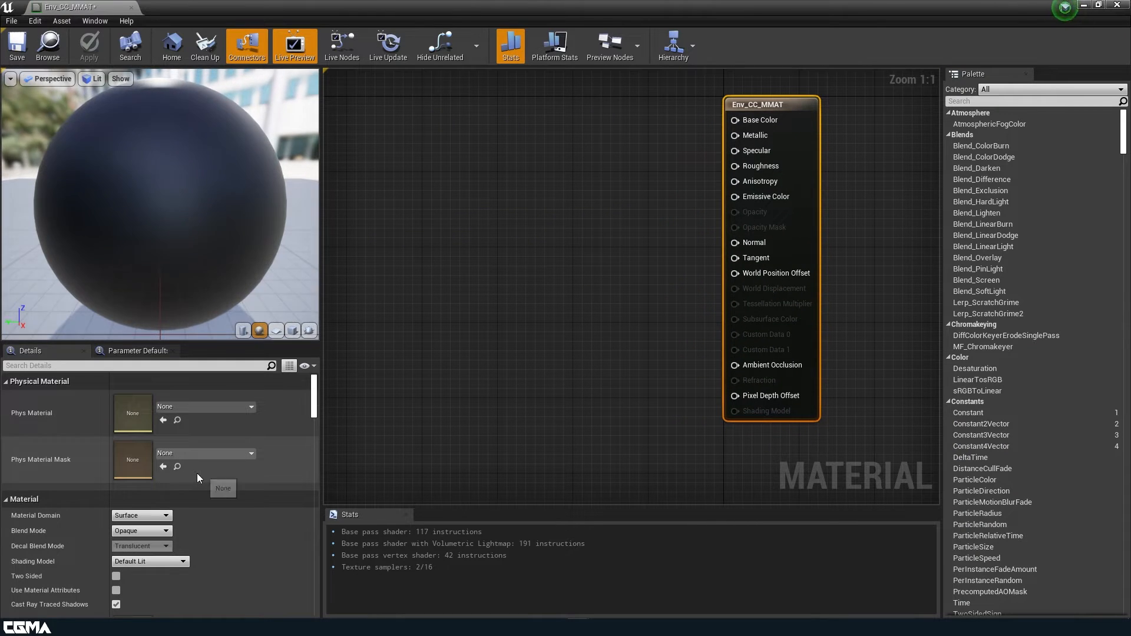
left_click(175, 565)
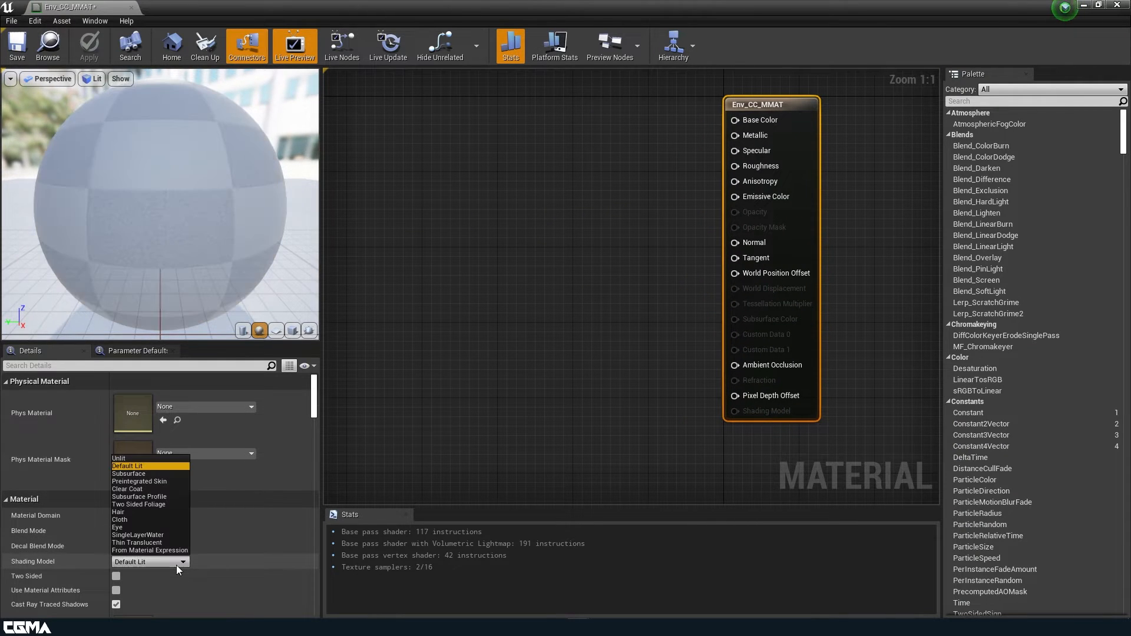
left_click(128, 489)
right_click_drag(564, 420, 565, 422)
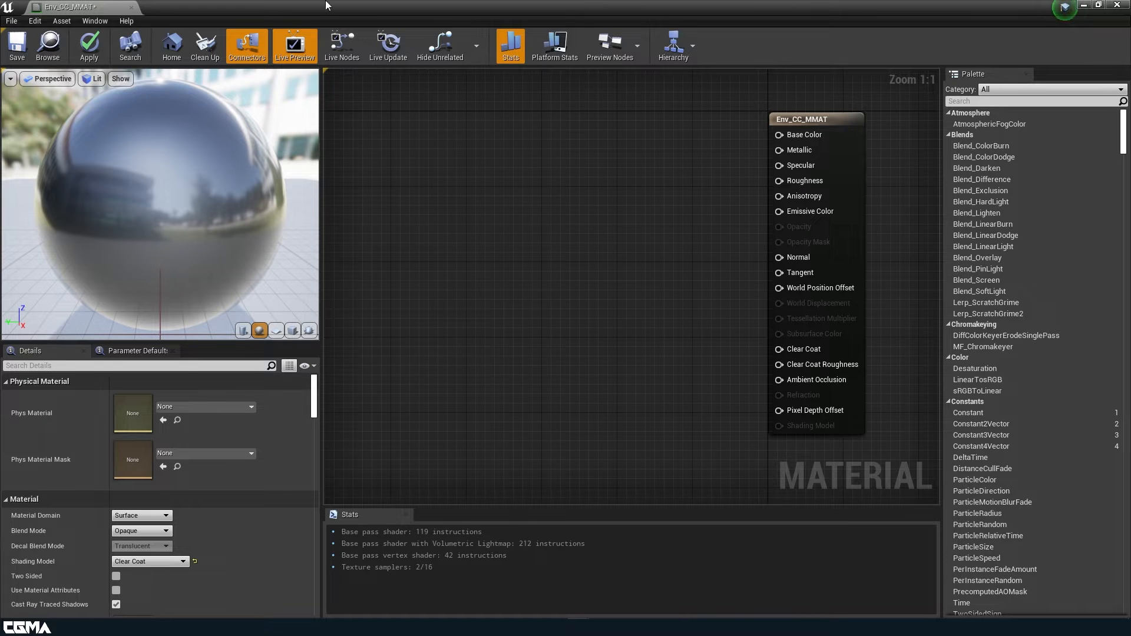
left_click(89, 48)
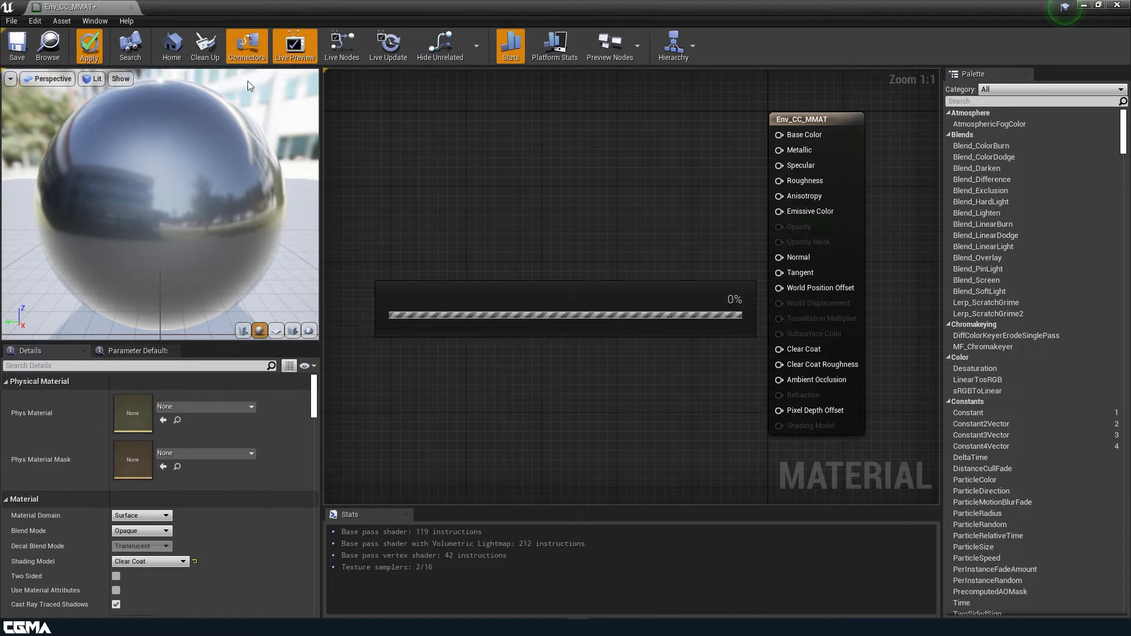
right_click_drag(454, 175, 473, 189)
Move the reduced material editor window aside and switch to Chrome to examine the documentation's roughness, normal and final material node setups
double_click(387, 5)
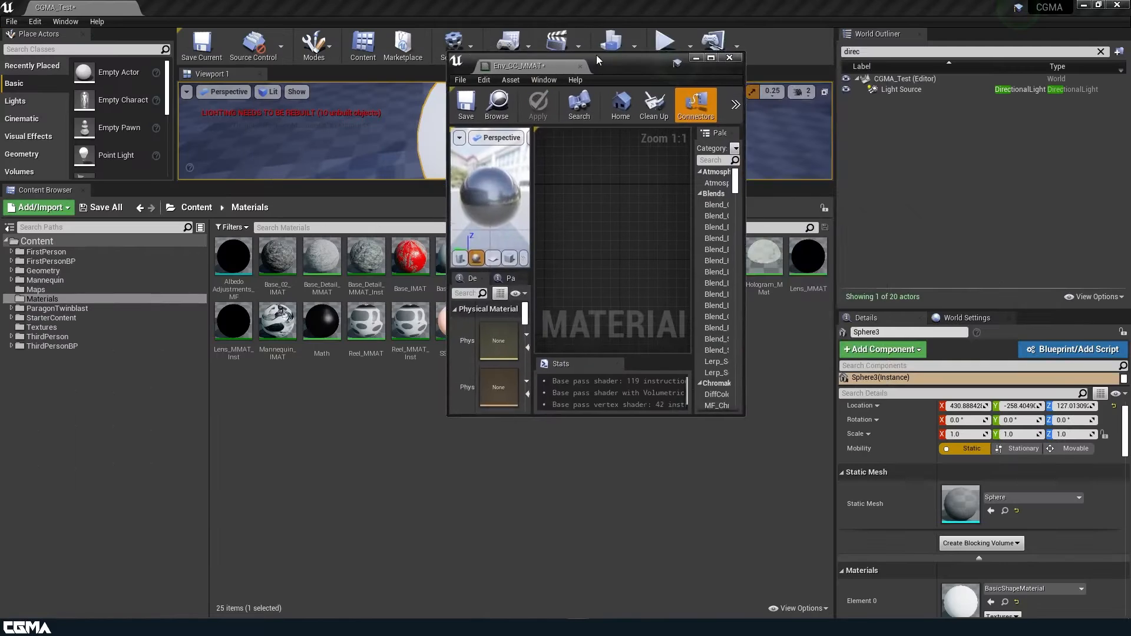
left_click_drag(530, 73, 790, 73)
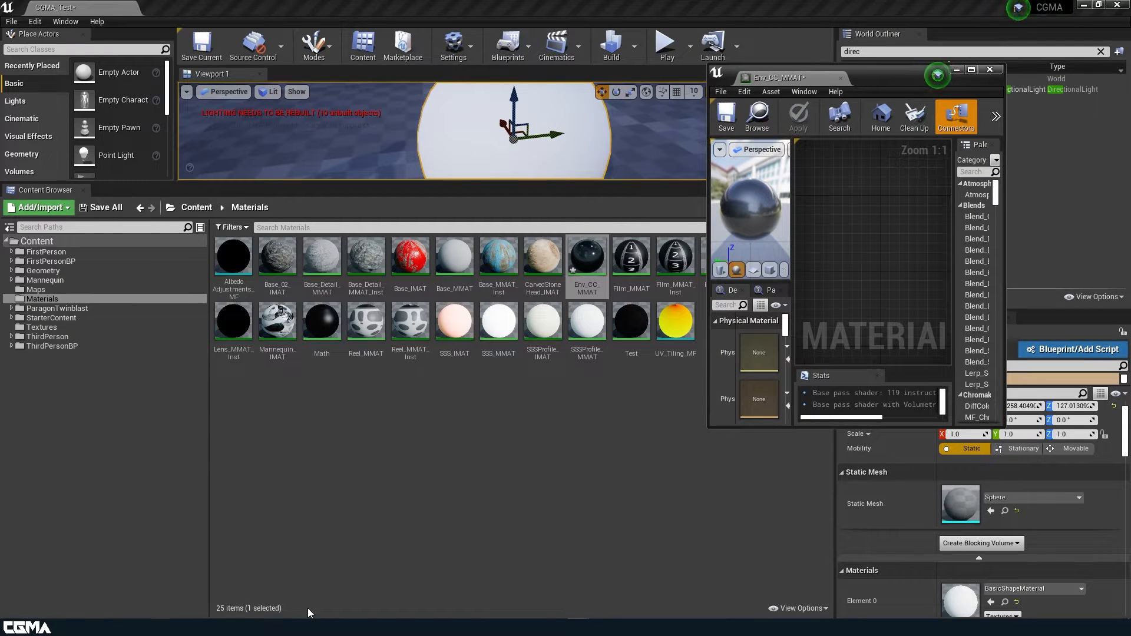
mouse_move(97, 628)
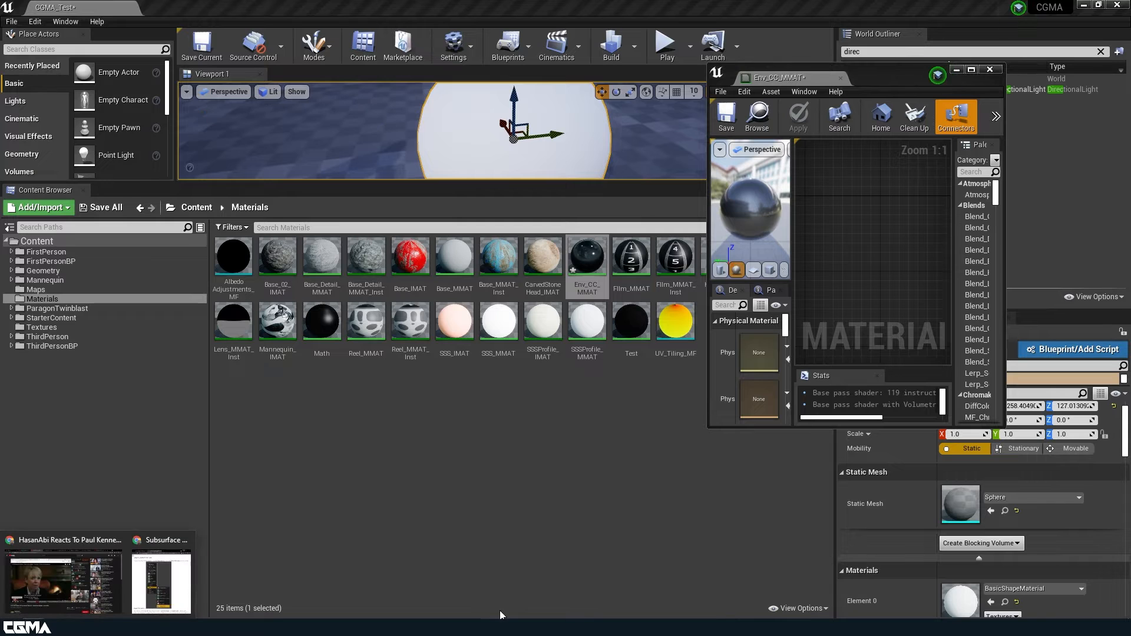
left_click(161, 580)
scroll(532, 386, "down", 20)
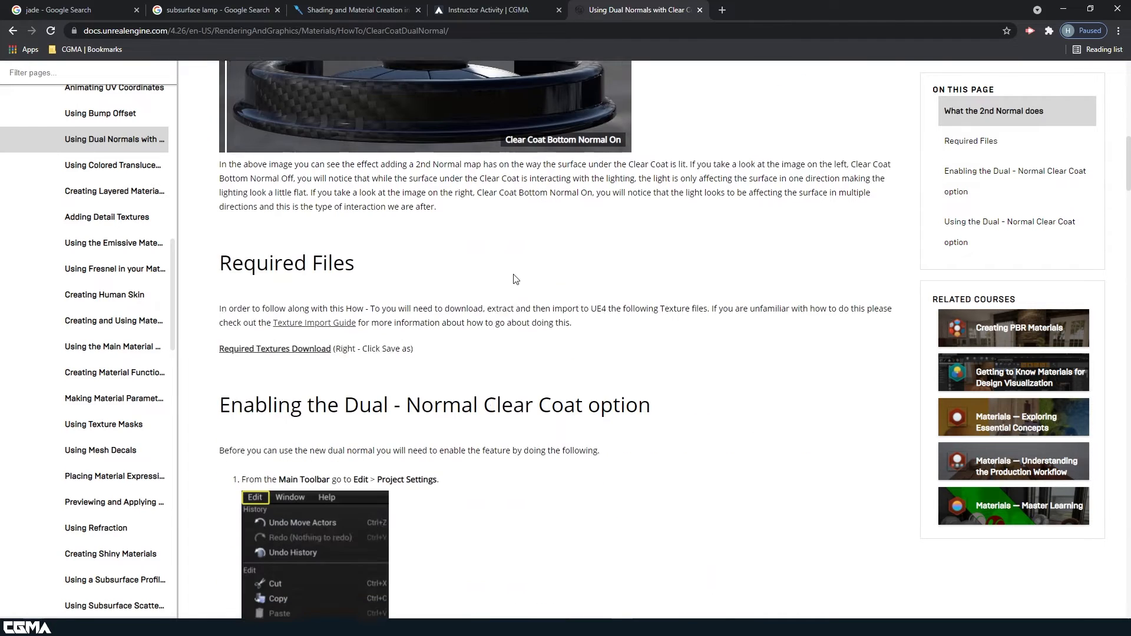
scroll(537, 169, "down", 15)
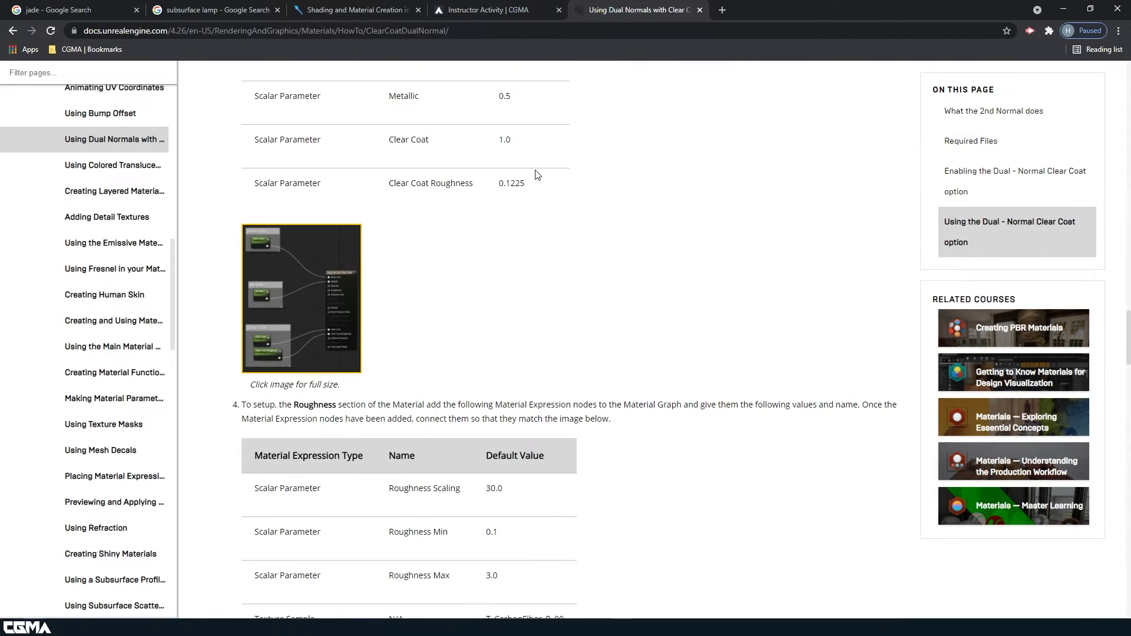
scroll(552, 186, "down", 3)
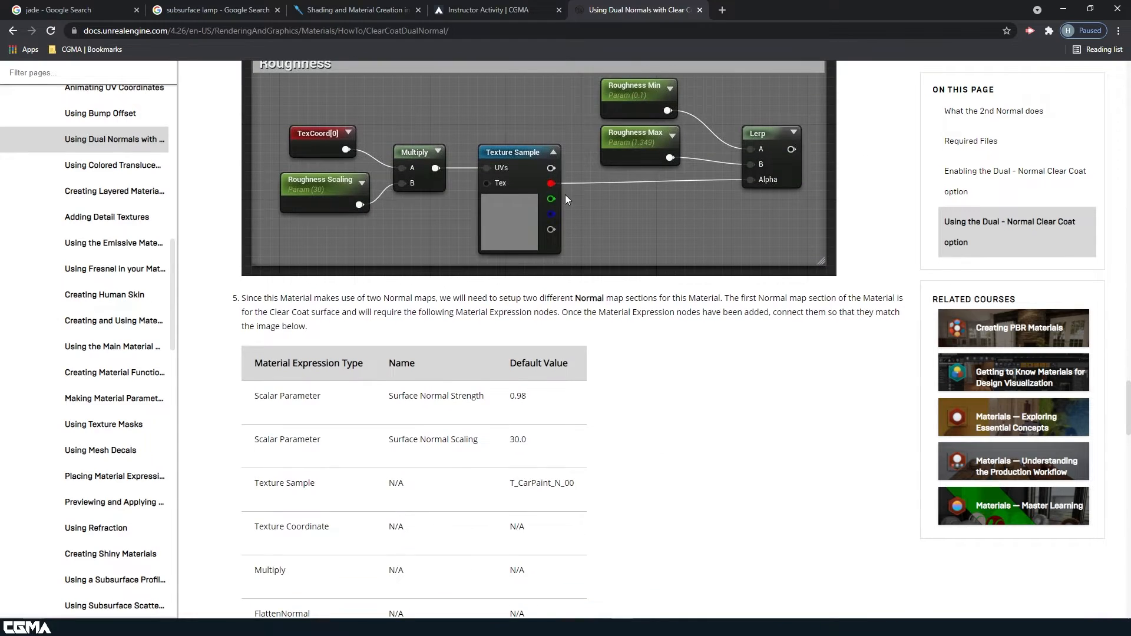
scroll(565, 195, "up", 8)
scroll(614, 253, "down", 7)
scroll(654, 268, "down", 15)
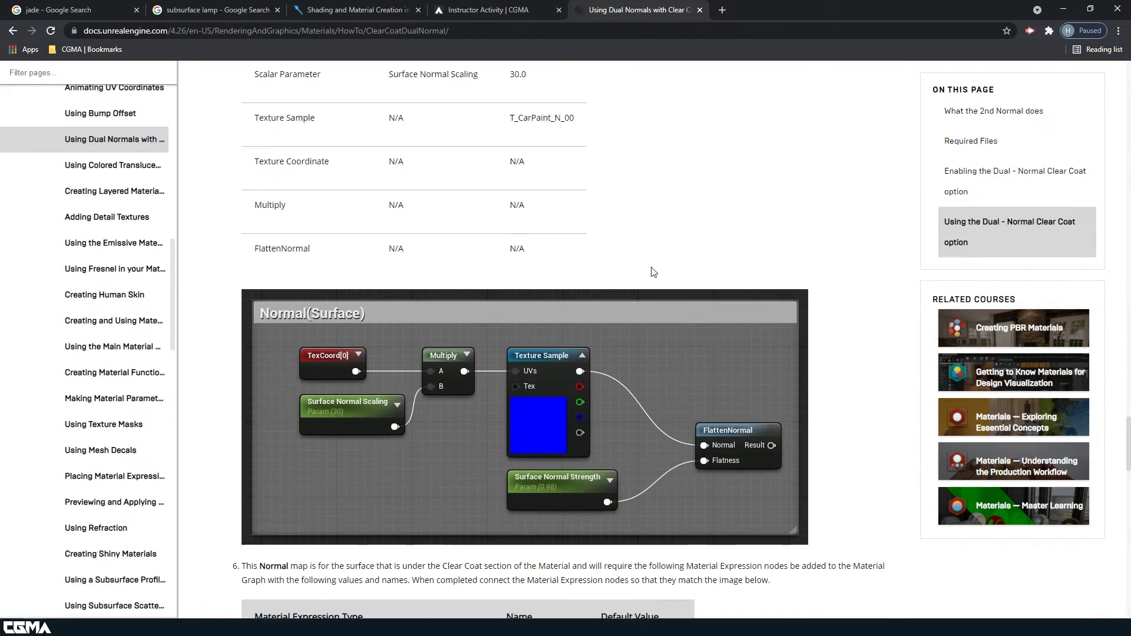
scroll(686, 264, "down", 9)
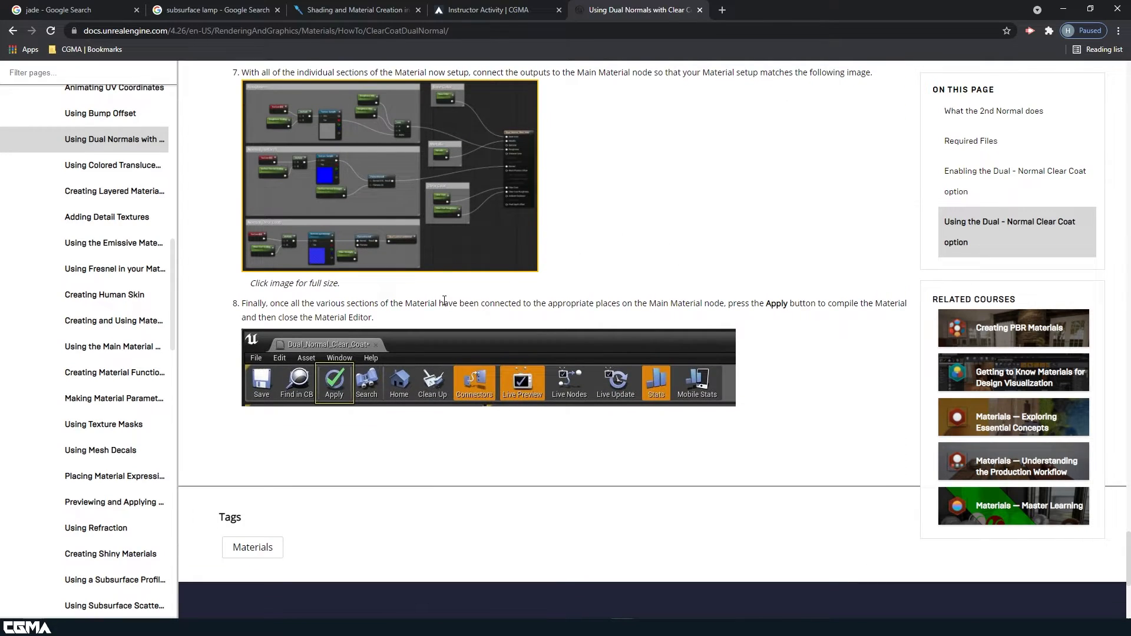
Examine the dual-normal documentation's parameter table, second normal explanation, required textures and instructions for enabling the Clear Coat option
scroll(444, 301, "up", 20)
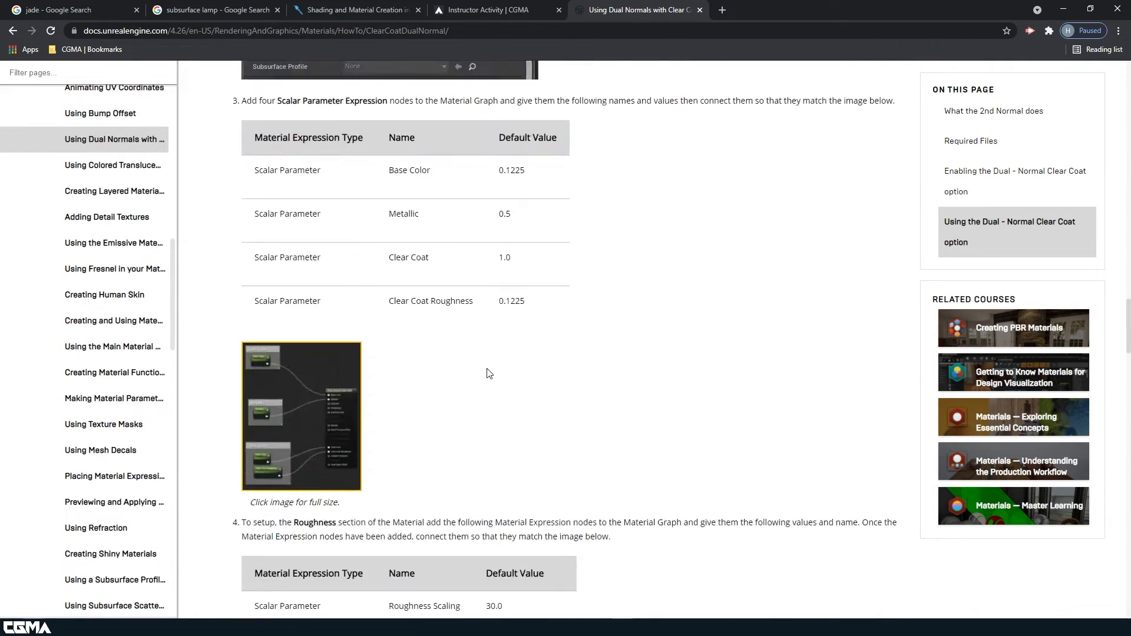
scroll(488, 373, "up", 20)
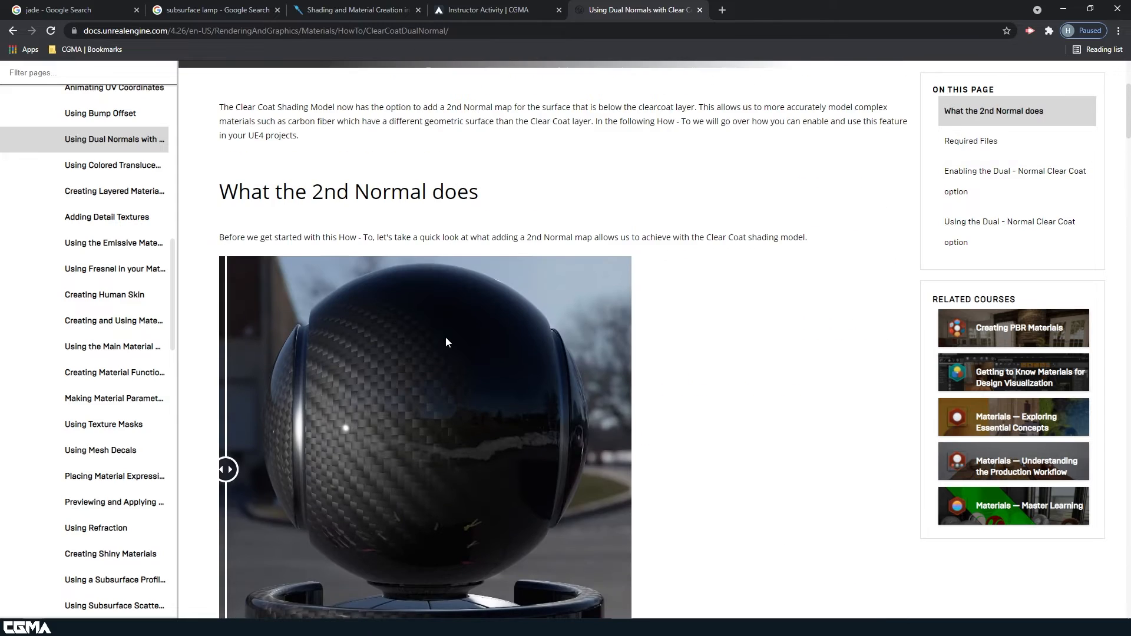
scroll(447, 342, "up", 3)
scroll(448, 342, "down", 11)
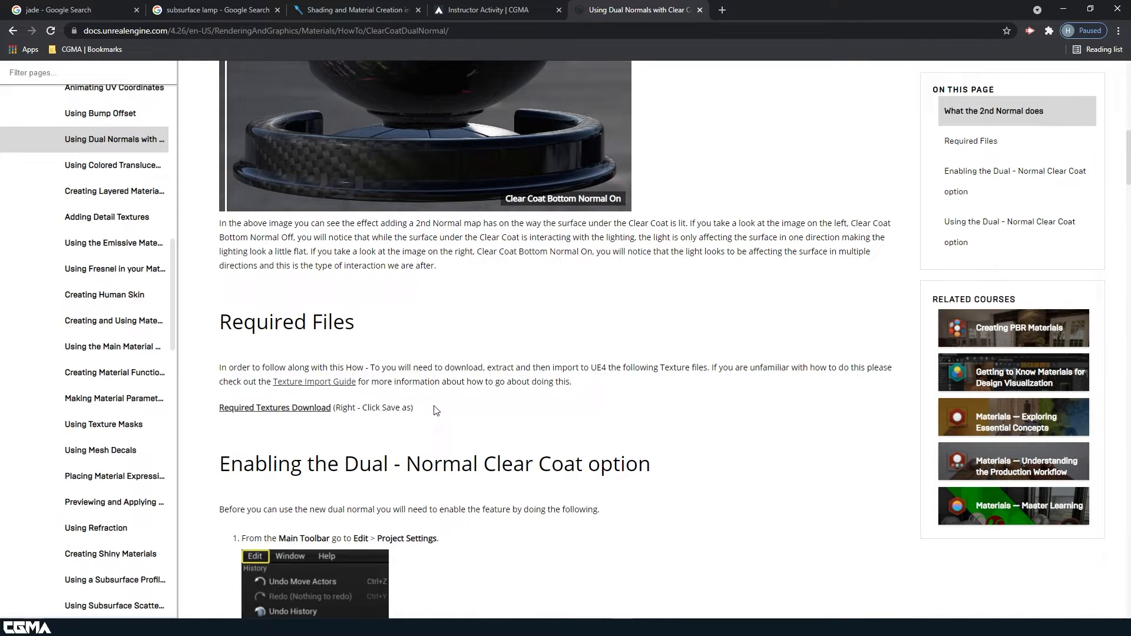
scroll(448, 407, "down", 10)
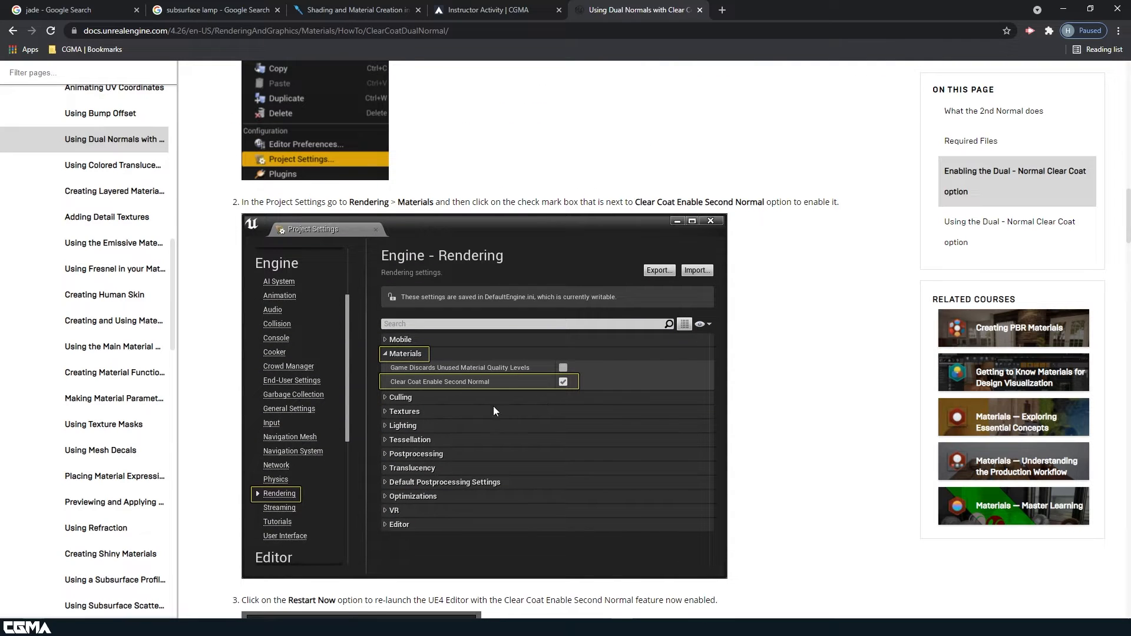
scroll(487, 400, "down", 5)
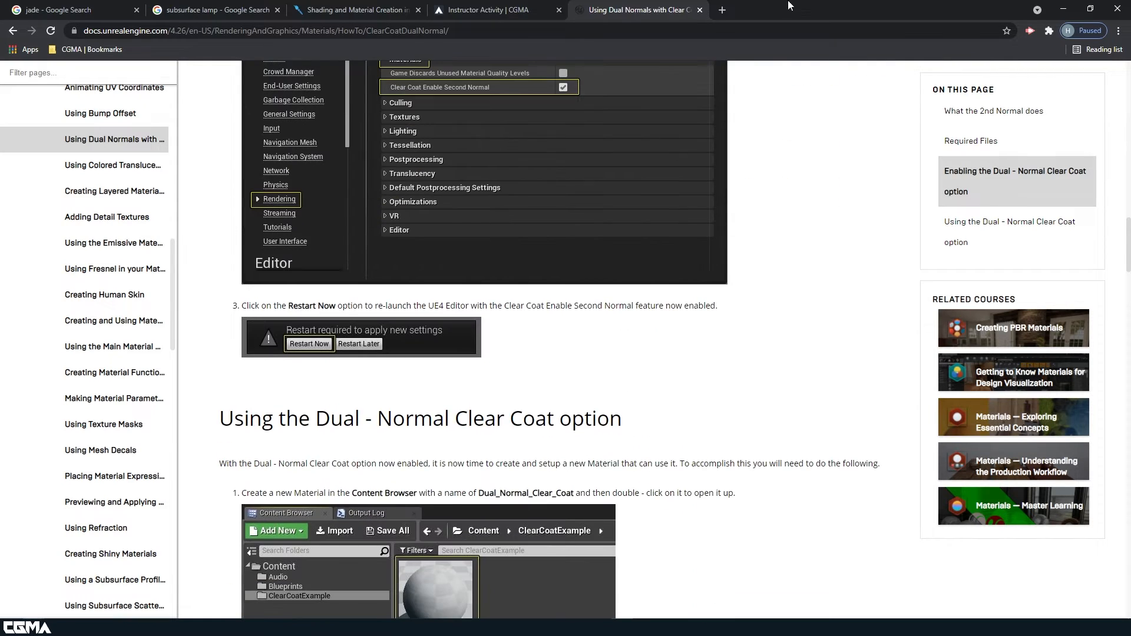
Switch back to Unreal Editor and add T_CarbonFiber_N_00 and T_CarbonFiber_R_00 from the Textures folder to the Env_CC_MMAT graph, then enlarge its editor
left_click(1070, 12)
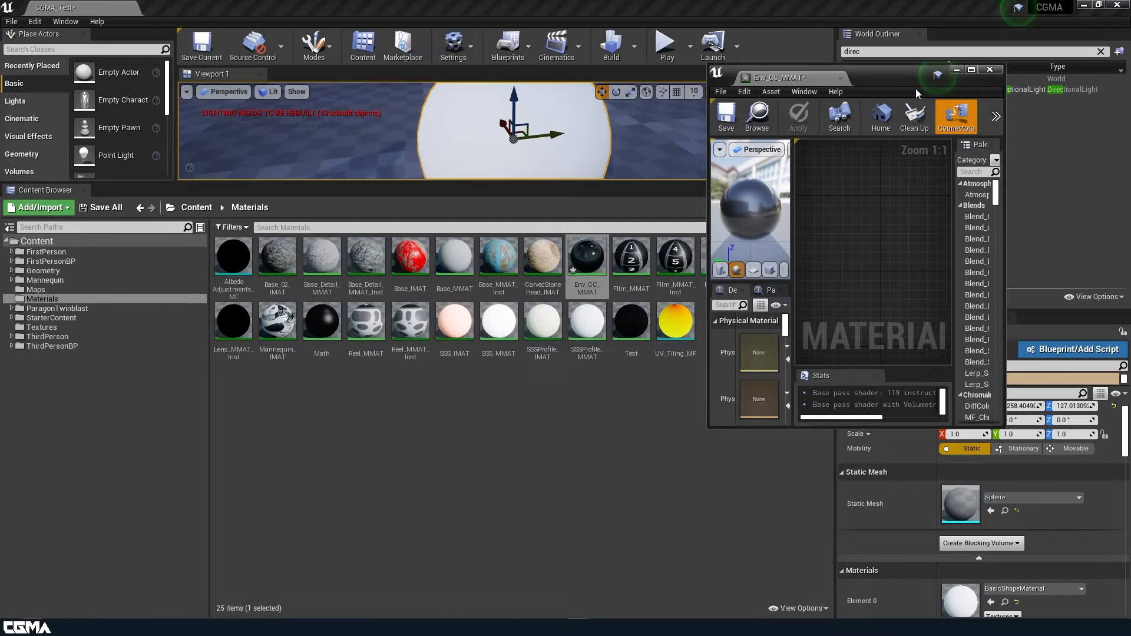
double_click(888, 72)
left_click_drag(583, 5, 872, 80)
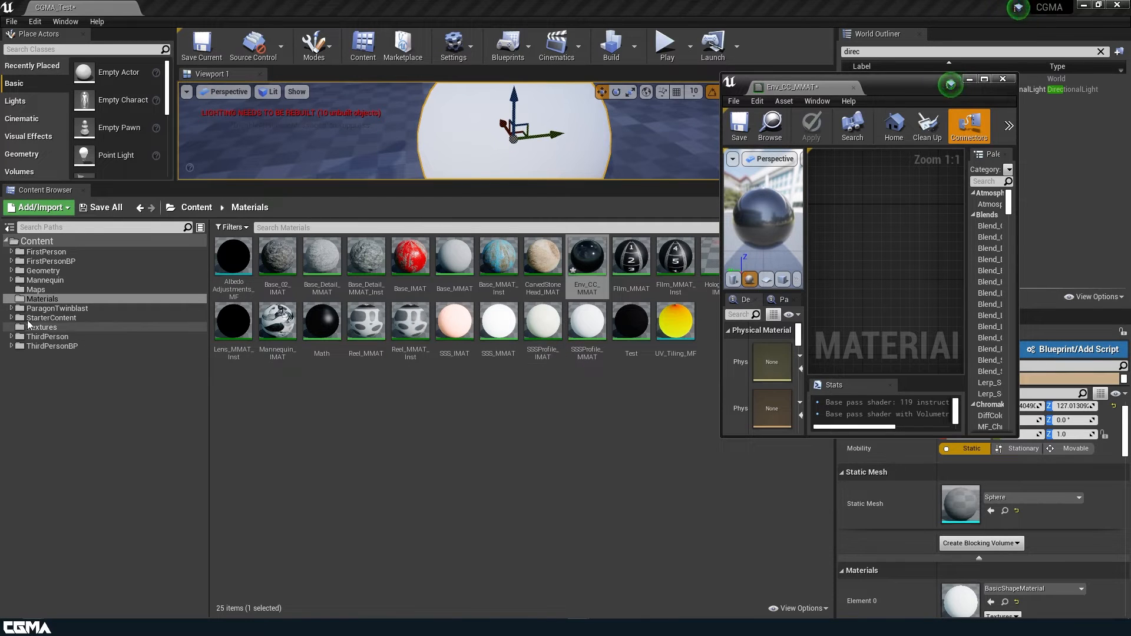
left_click(44, 327)
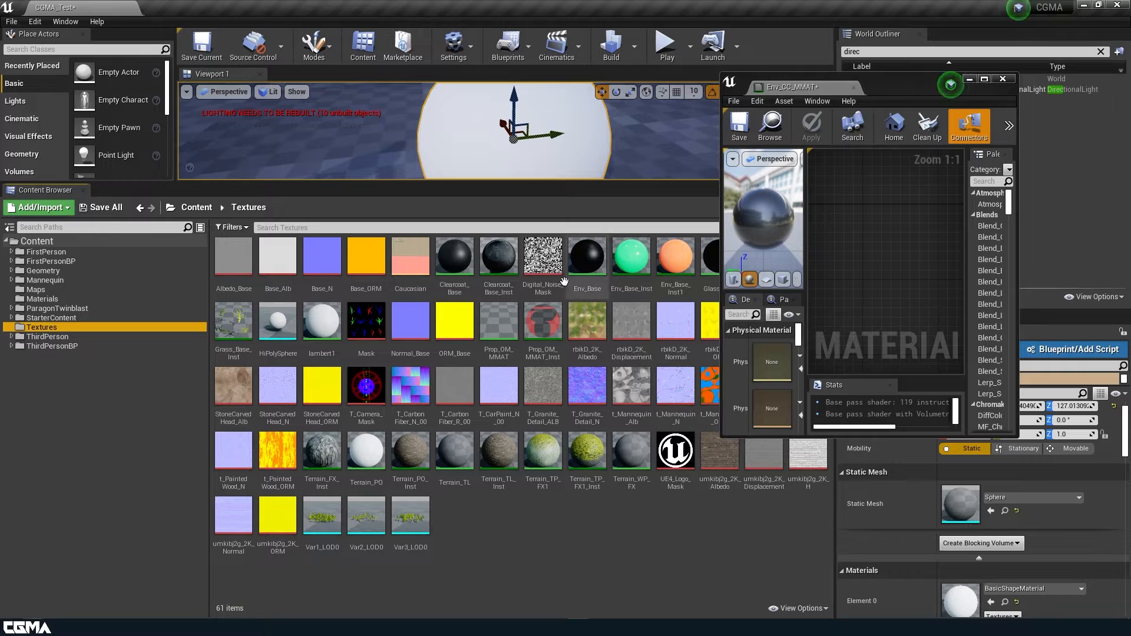
left_click(455, 388)
left_click(408, 395, "ctrl")
left_click_drag(409, 395, 856, 268)
left_click(888, 81)
double_click(887, 80)
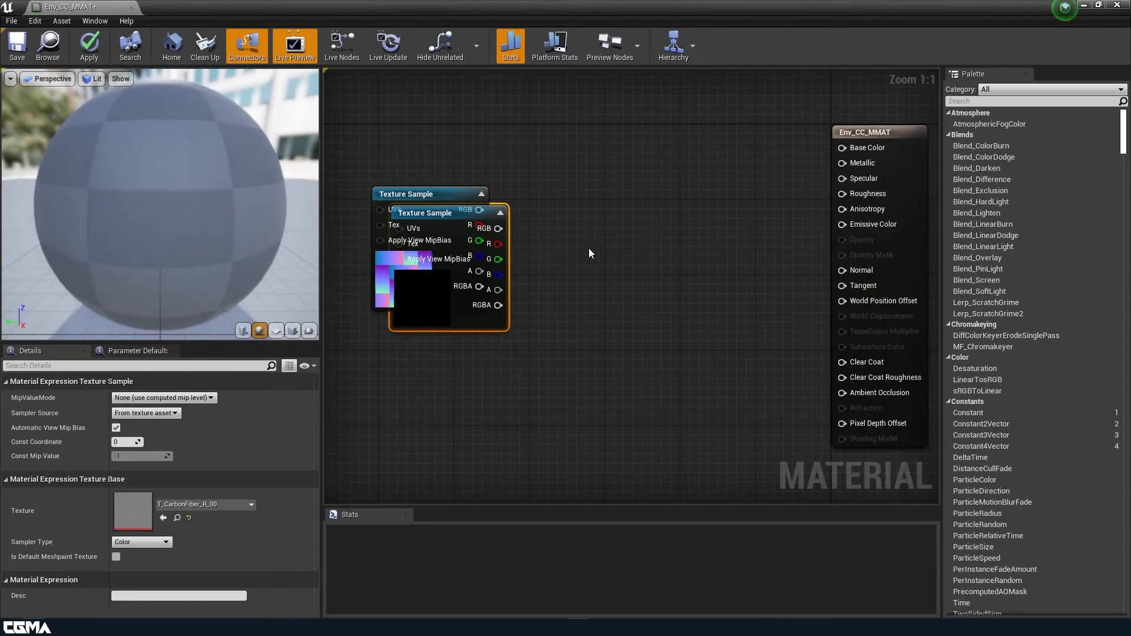
Separate the two overlapping texture samples, placing the carbon fiber roughness sample above the normal sample
right_click_drag(592, 246, 693, 310)
left_click_drag(530, 373, 471, 492)
right_click_drag(538, 349, 409, 302)
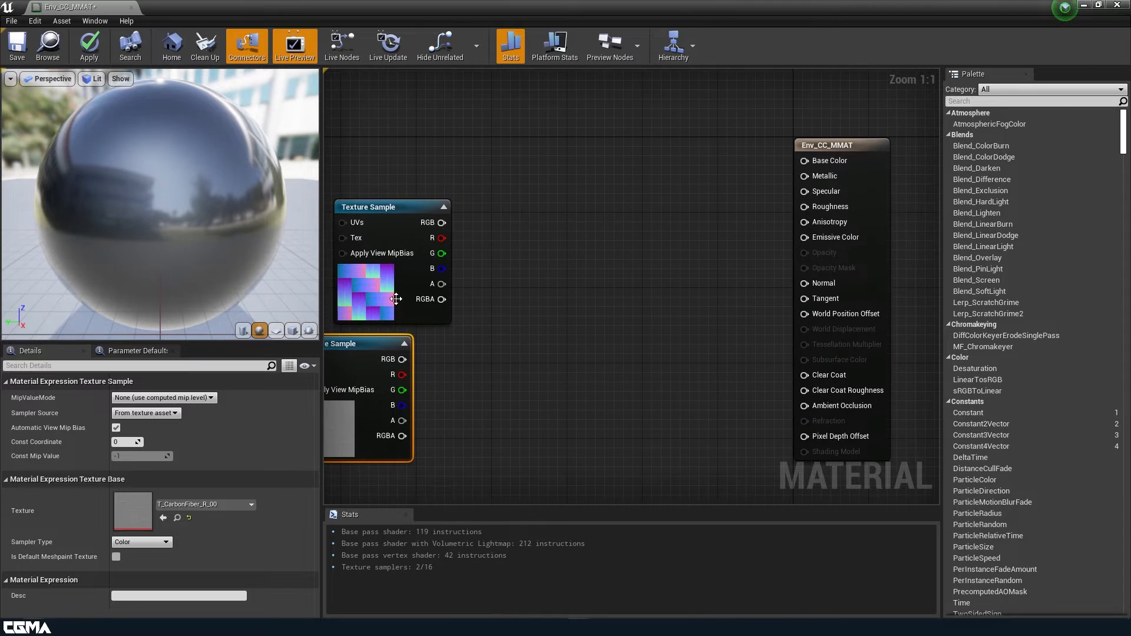
right_click_drag(351, 430, 422, 430)
left_click_drag(422, 430, 420, 219)
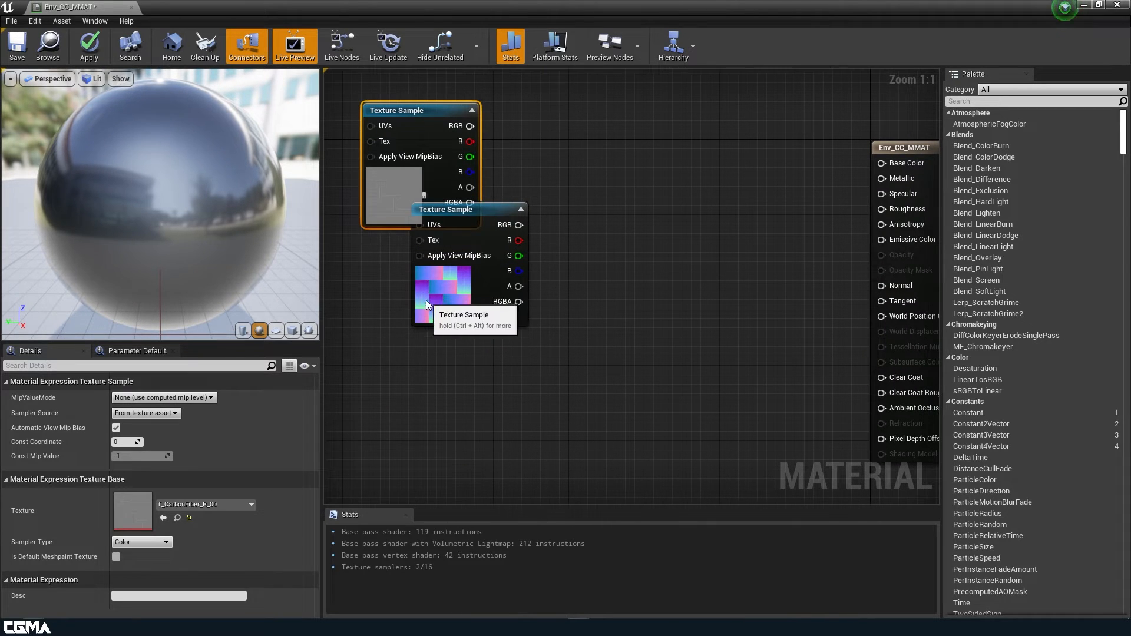
left_click_drag(430, 299, 399, 407)
left_click(433, 194)
Connect the roughness texture's RGB output to Base Color and preview the material up close on a cube
left_click_drag(469, 125, 884, 164)
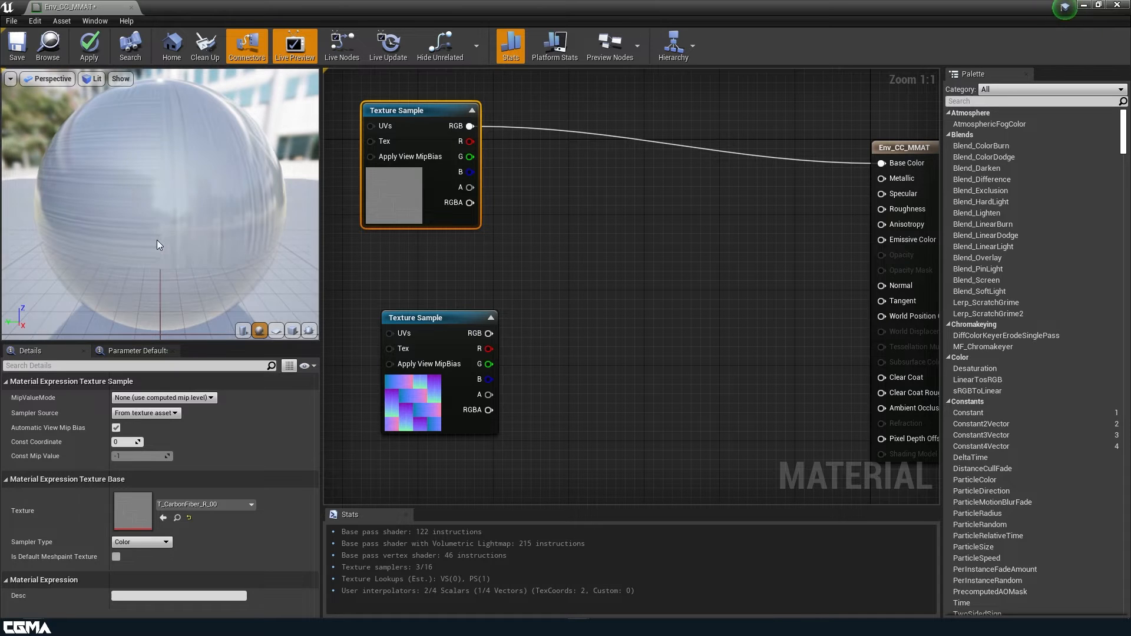
left_click(293, 330)
left_click_drag(109, 179, 181, 170)
scroll(543, 243, "down", 4)
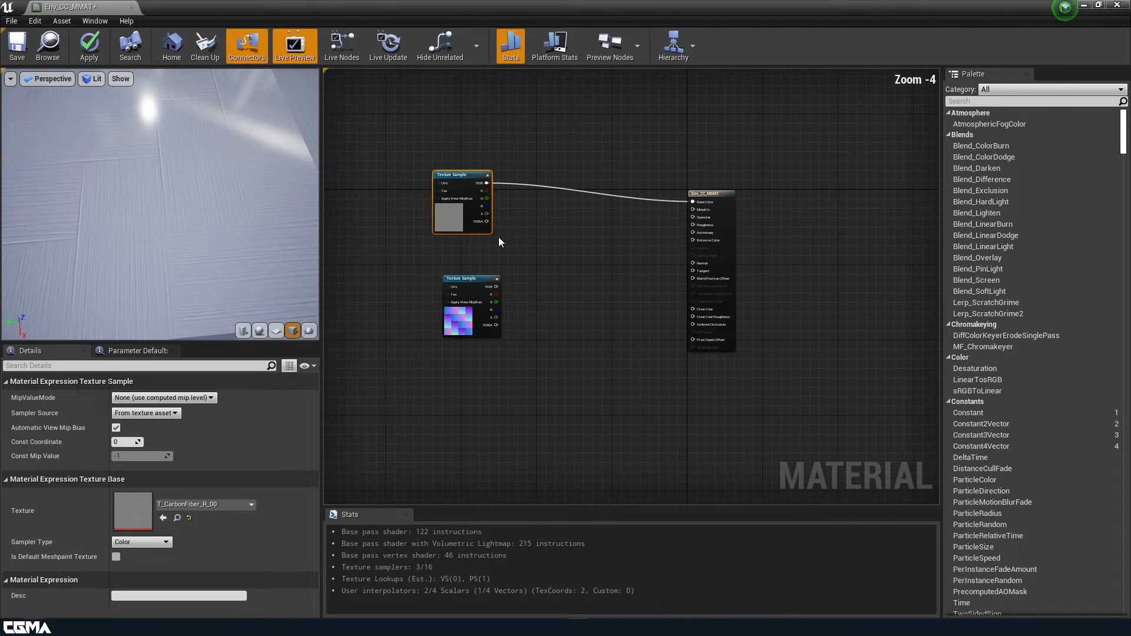
Add a TexCoord node and a Multiply node ahead of the texture samples
right_click_drag(571, 226, 669, 243)
right_click(446, 252)
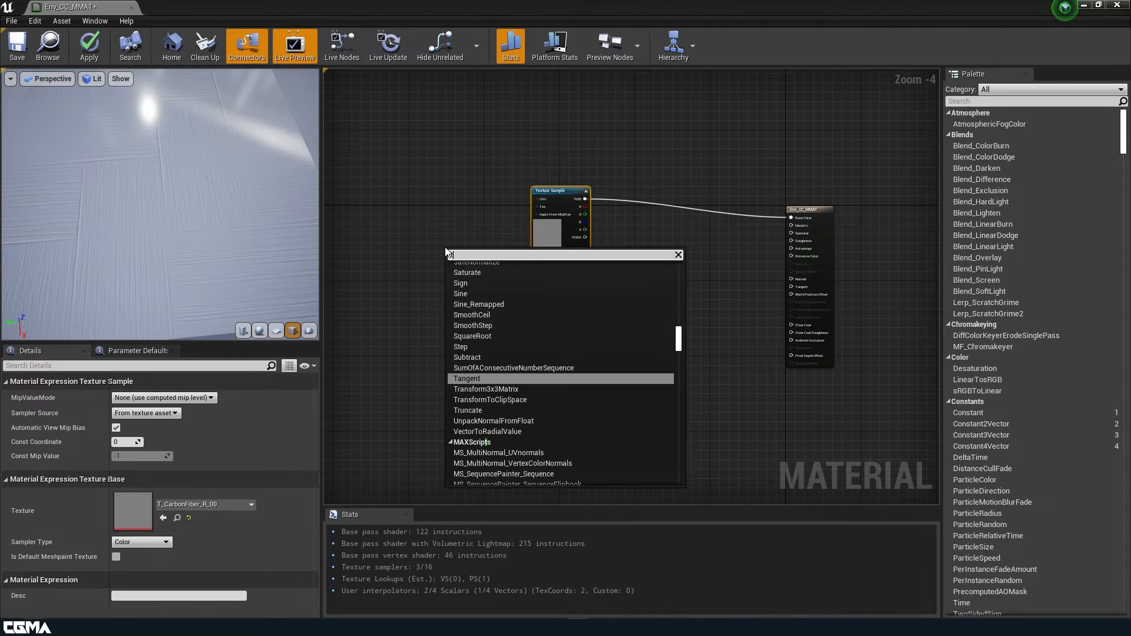
key("BackSpace")
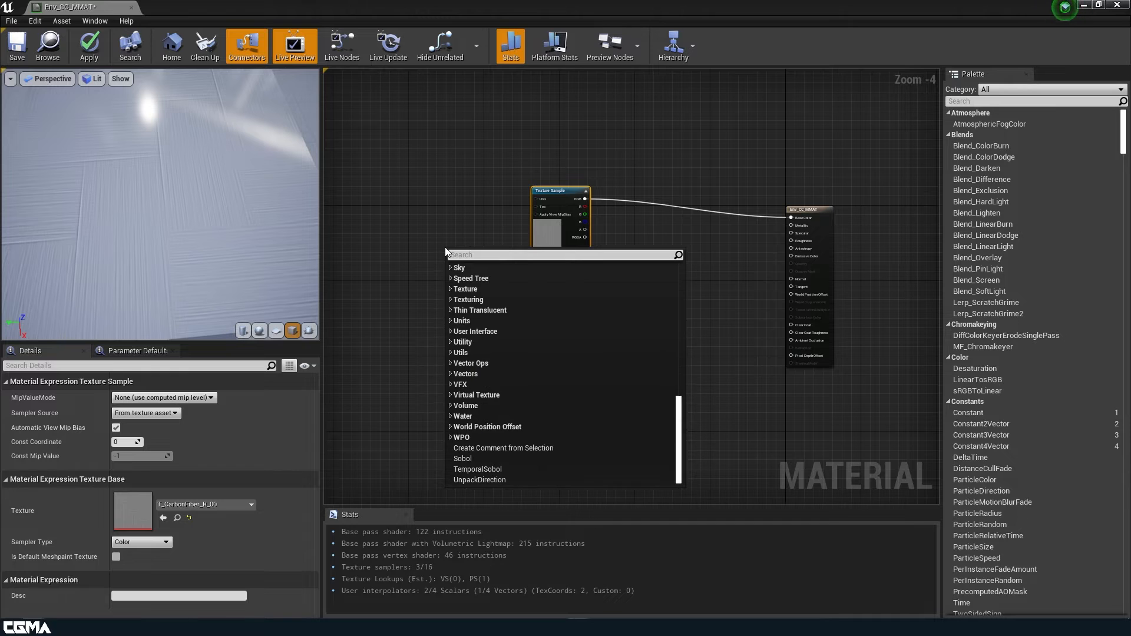
left_click(424, 159)
key("ctrl+z")
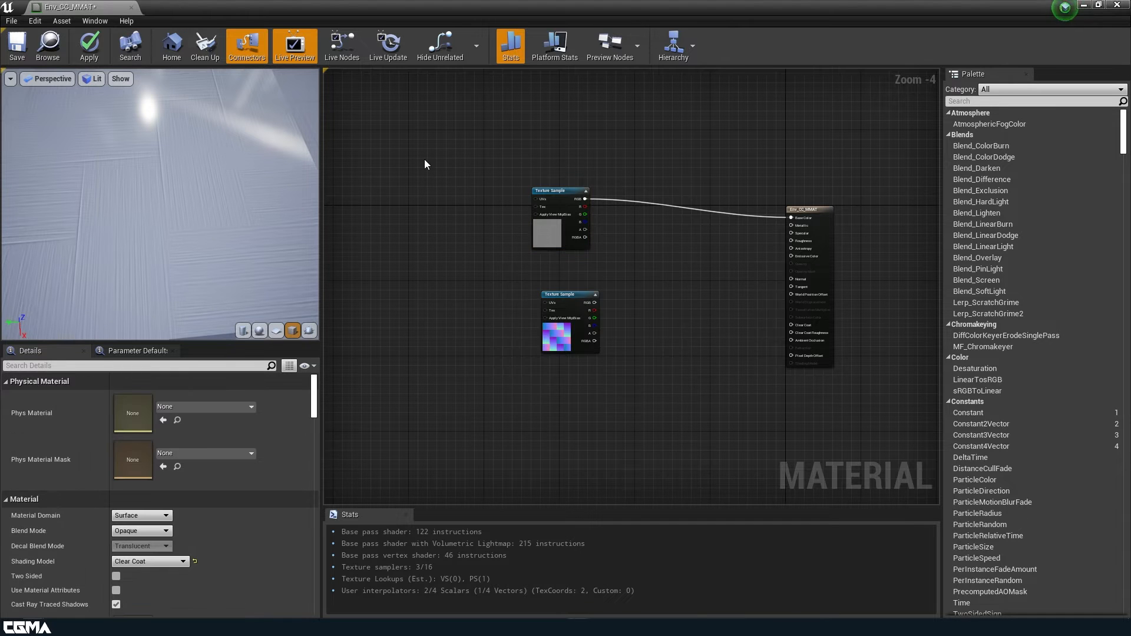
left_click(396, 228)
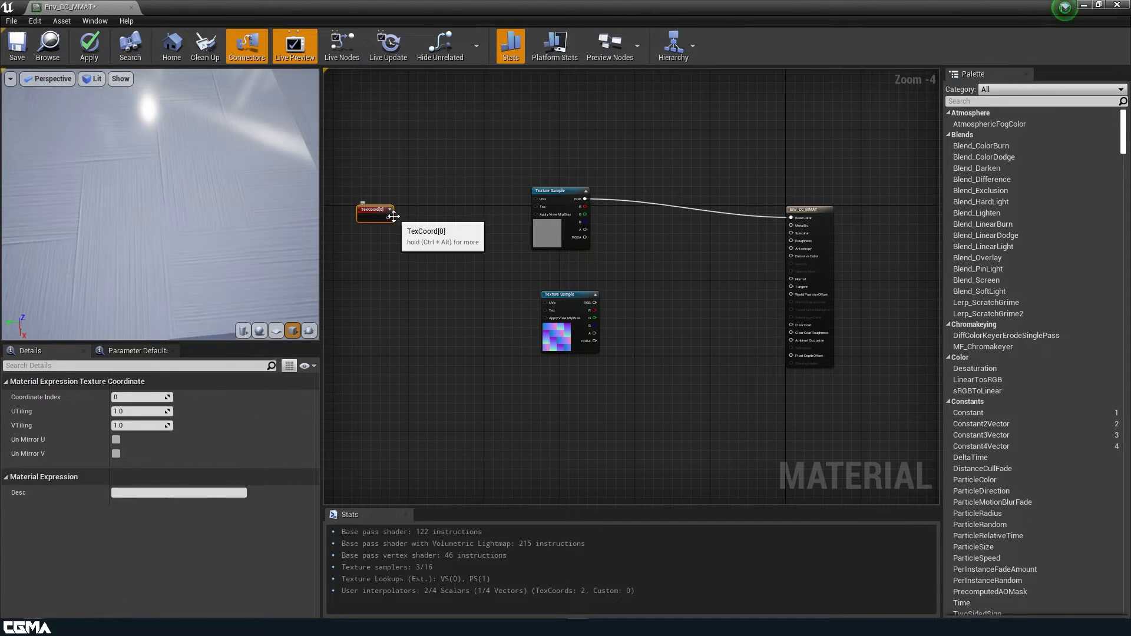
left_click_drag(388, 218, 429, 224)
scroll(436, 266, "down", 5)
left_click(390, 269)
left_click(423, 233)
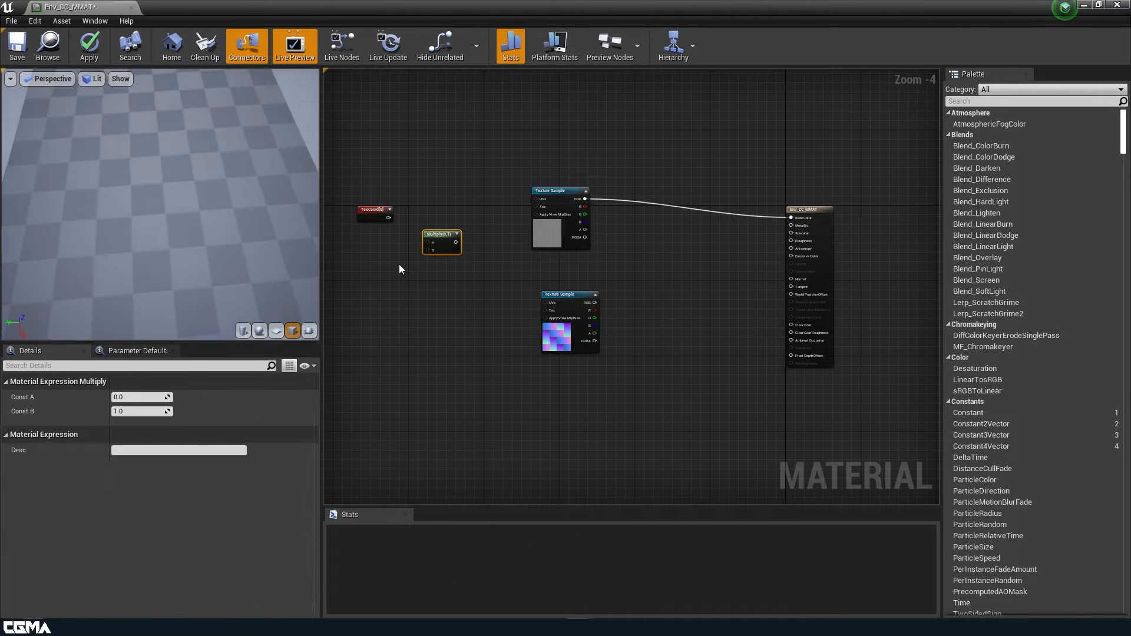
Add a constant below the TexCoord node and convert it to a scalar parameter named Tiling with default value 1.0
left_click(391, 265)
right_click(389, 271)
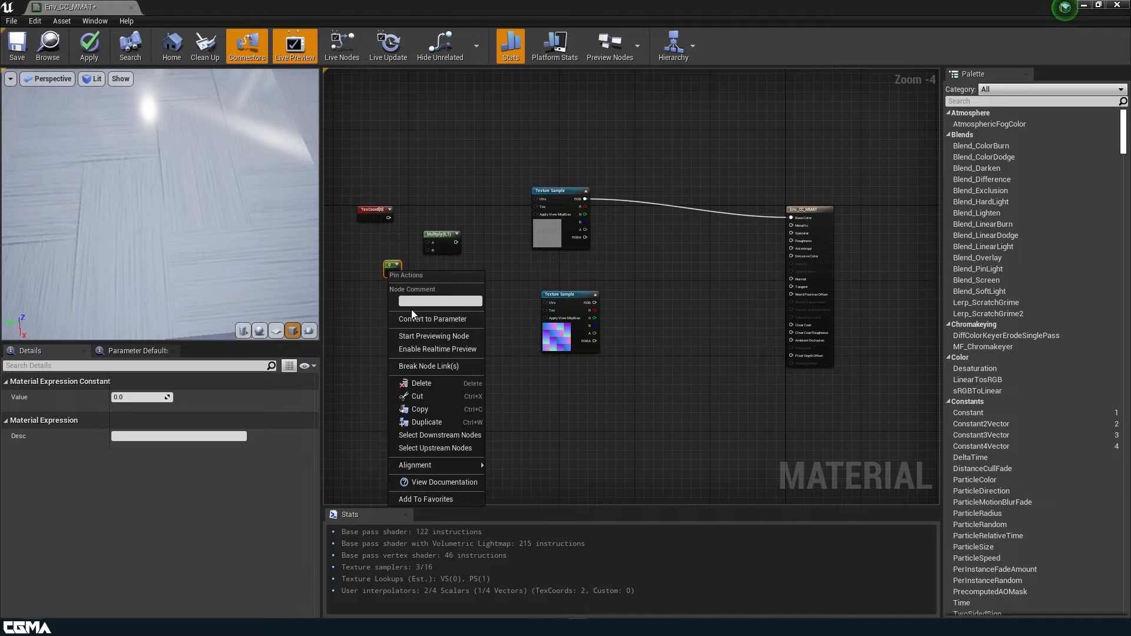
left_click(418, 318)
type("R")
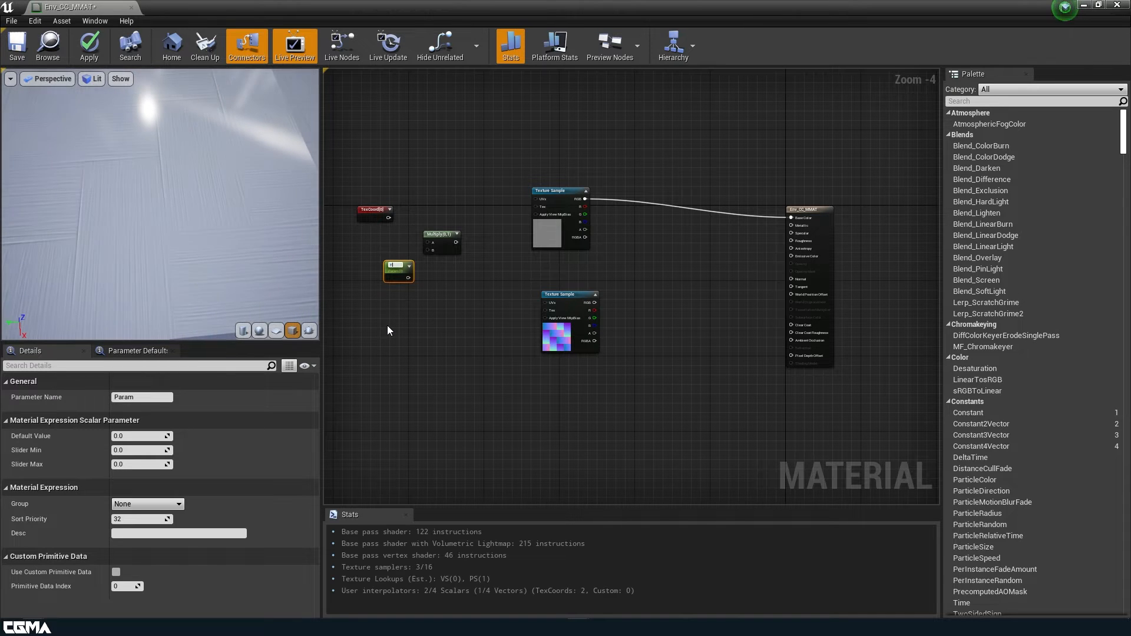
type("iling")
key("Return")
left_click(411, 298)
Multiply TexCoord by Tiling, feed the result into the roughness sample's UVs and align the Multiply node
left_click_drag(398, 270, 426, 250)
left_click_drag(388, 217, 536, 199)
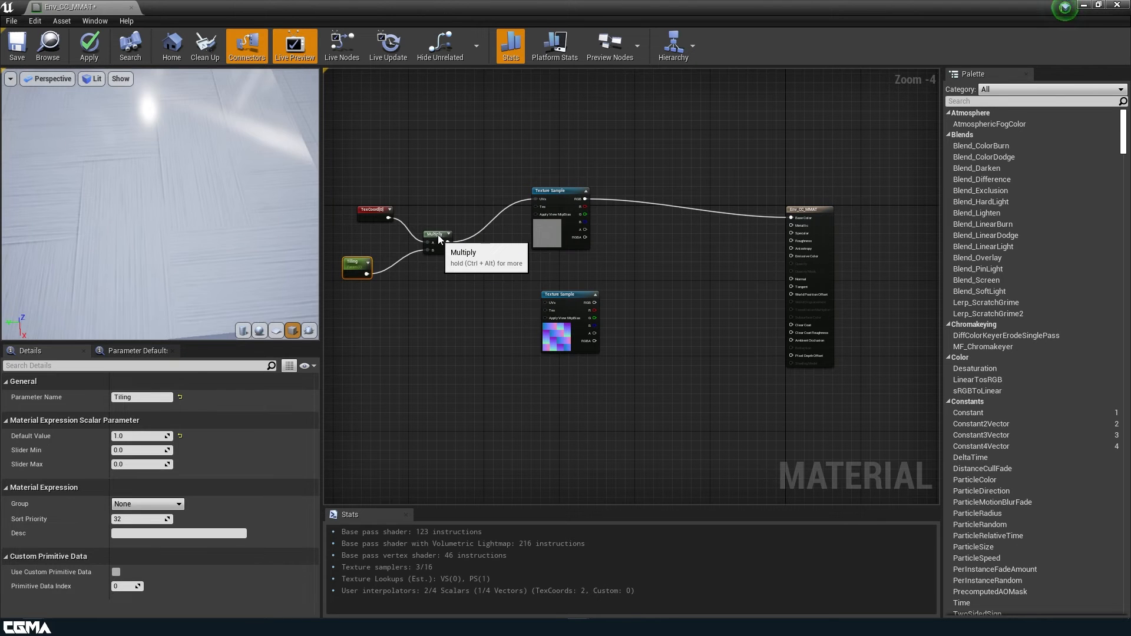
left_click_drag(437, 238, 443, 218)
Reposition the carbon fiber normal sample and add two constants beside the material node's Clear Coat inputs
left_click(578, 317)
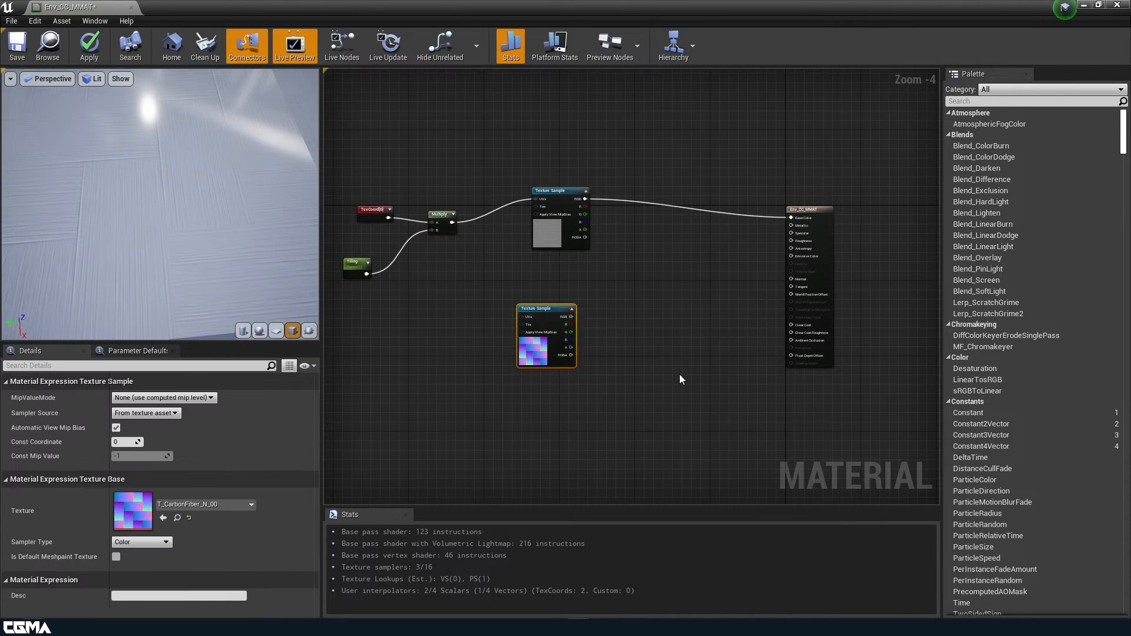
scroll(680, 374, "up", 2)
mouse_move(697, 365)
right_mouse_down()
mouse_move(625, 351)
mouse_move(684, 367)
right_mouse_up()
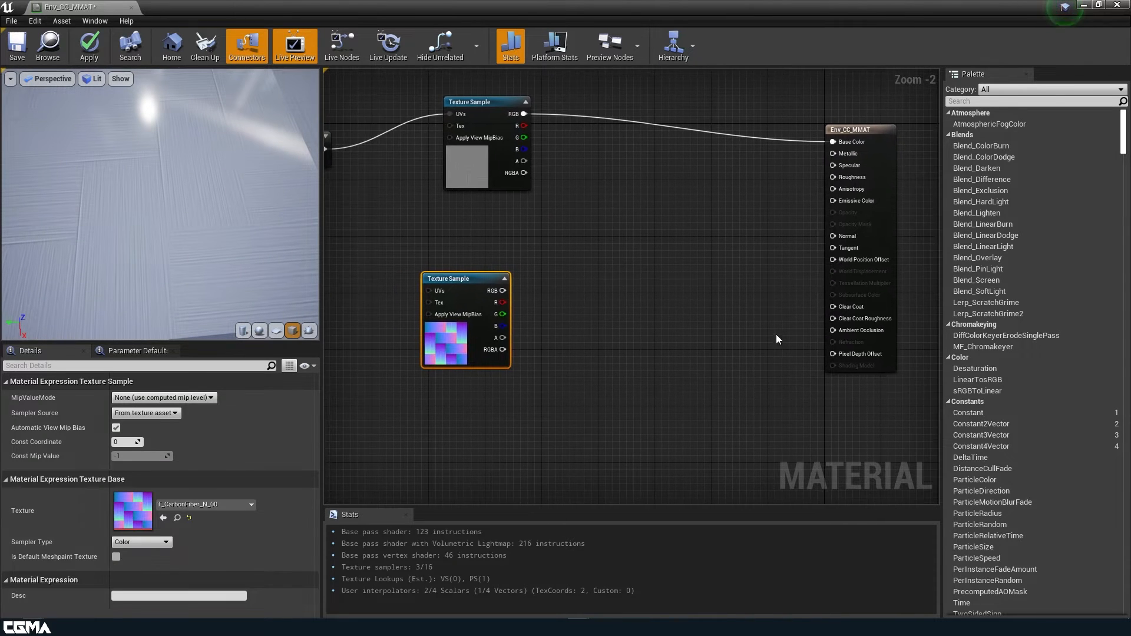
left_click(728, 294)
left_click(736, 345)
Convert the lower constant to a scalar parameter named Clearcoat Roughness
right_click(739, 351)
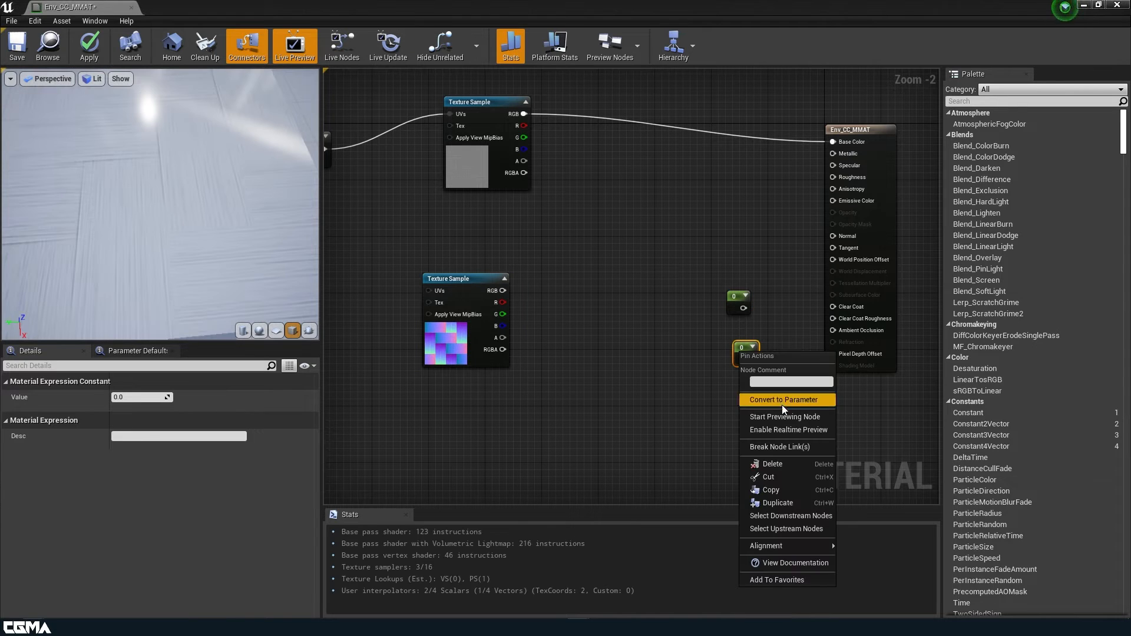
left_click(783, 403)
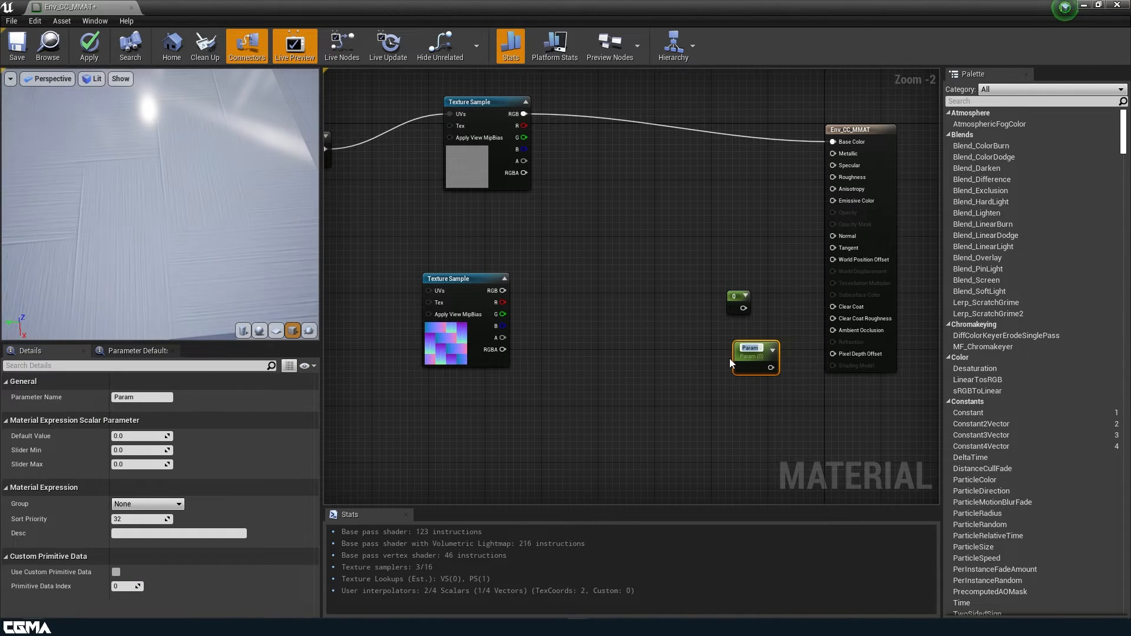
type("Roughness")
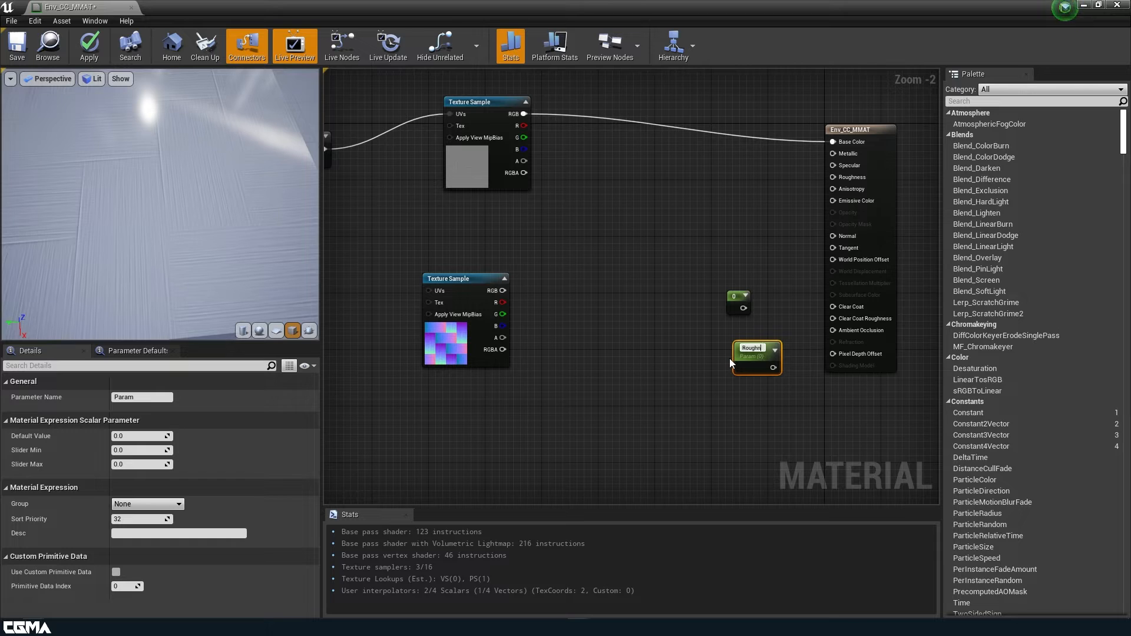
key("BackSpace")
key("BackSpace")
key("BackSpace")
key("BackSpace")
type("Clearcoat Ro")
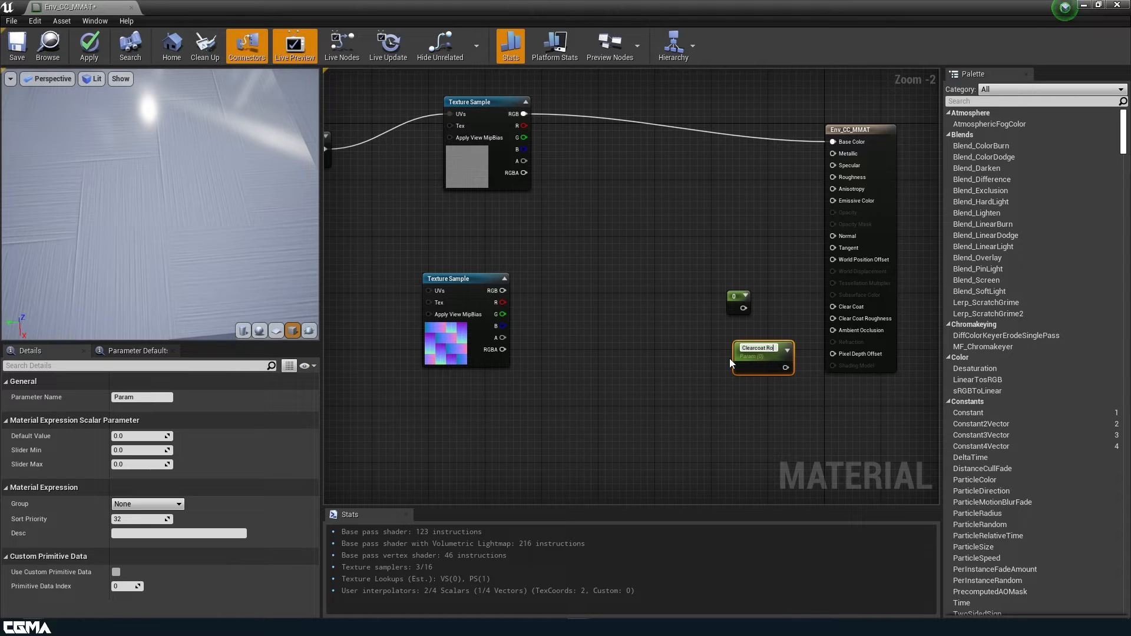
type("ughnes")
key("Return")
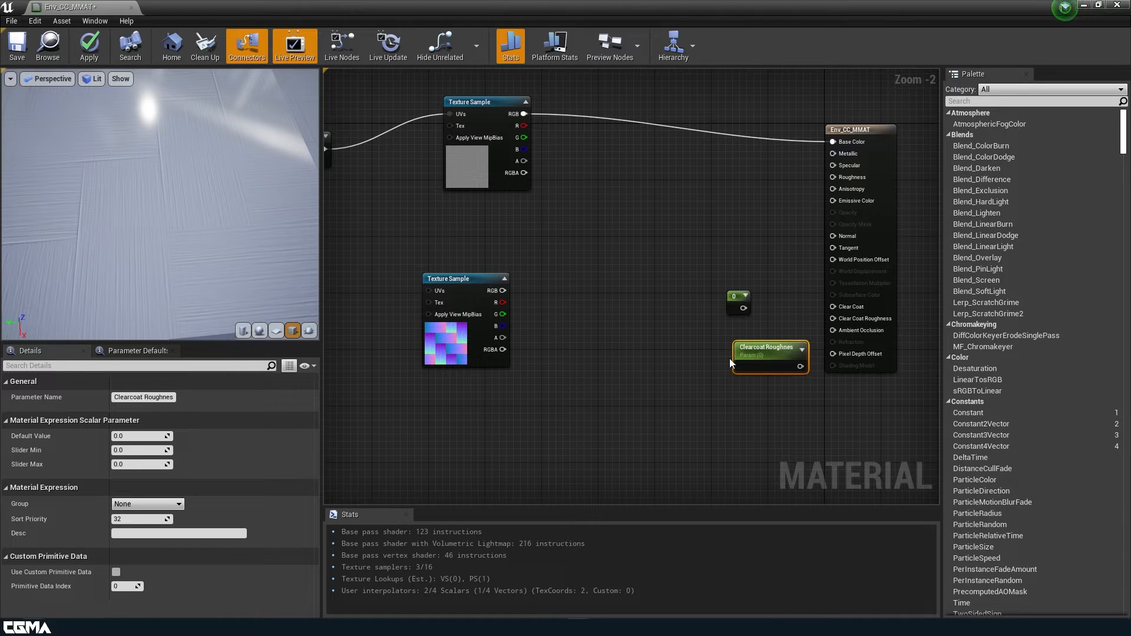
left_click(171, 397)
type("s")
key("Return")
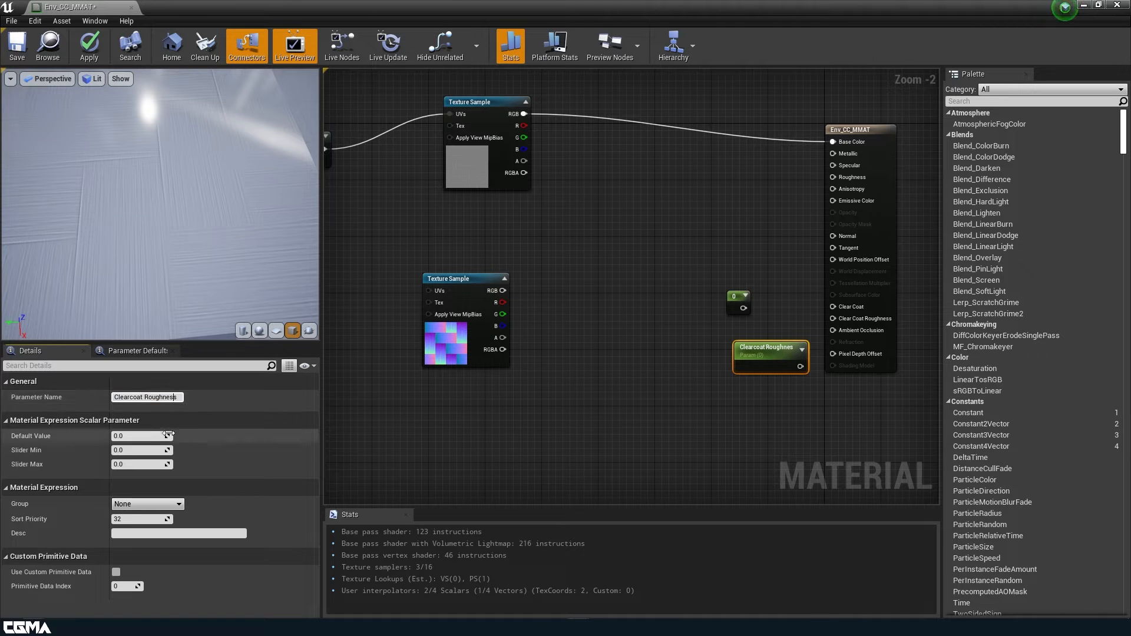
Set Clearcoat Roughness's default value to 0.5, connect it to the Clear Coat Roughness input and move its node farther from the material node
left_click(137, 437)
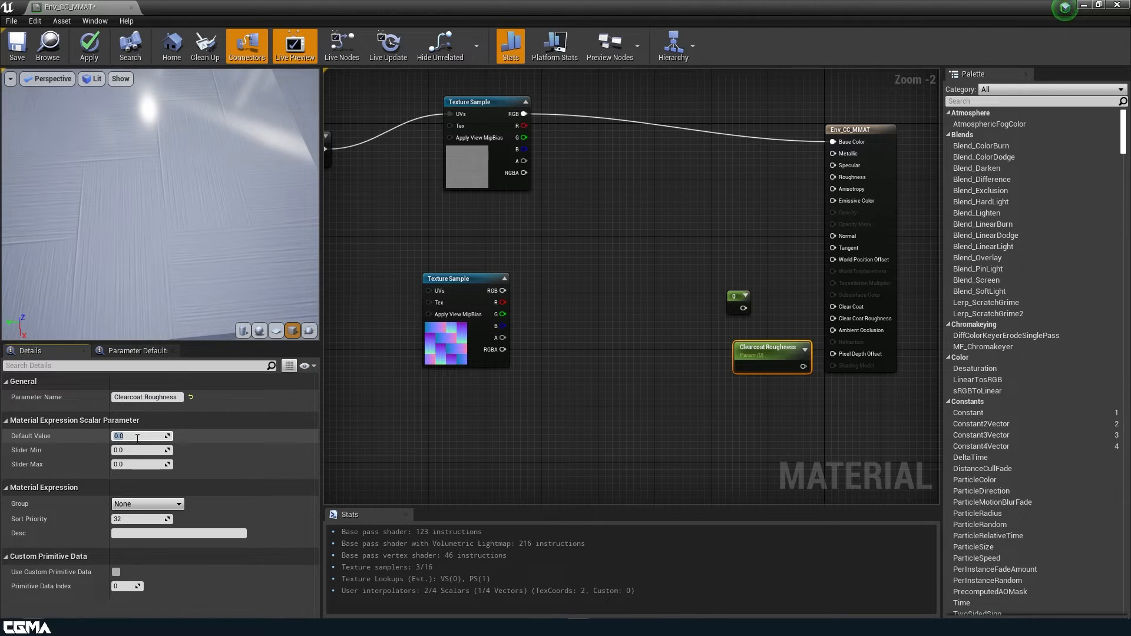
type(".5")
key("Return")
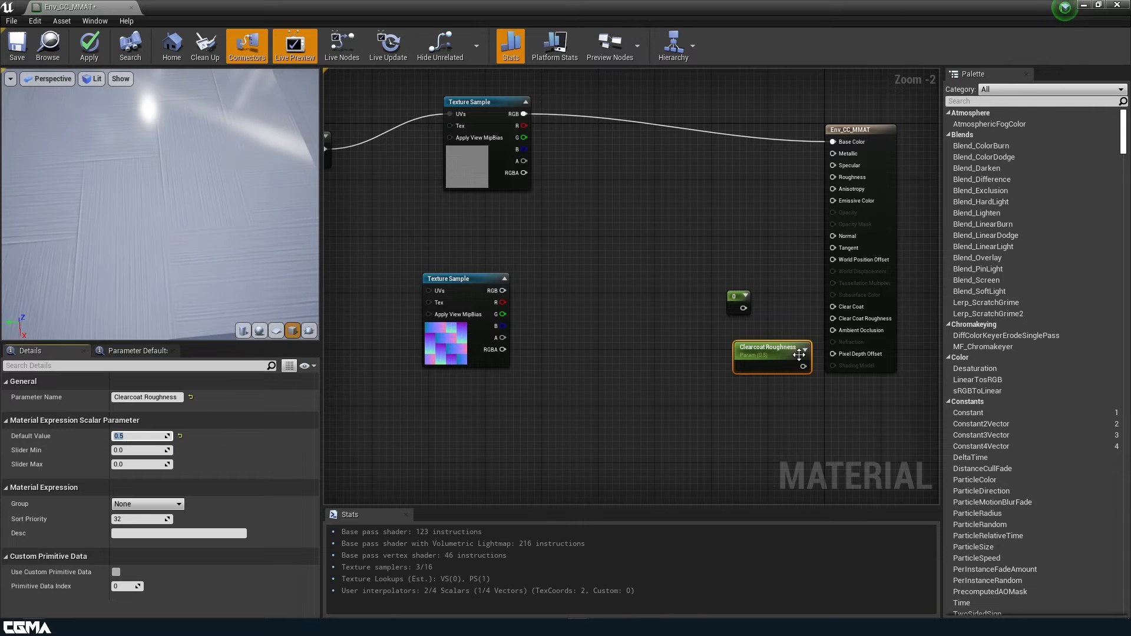
left_click_drag(803, 366, 833, 318)
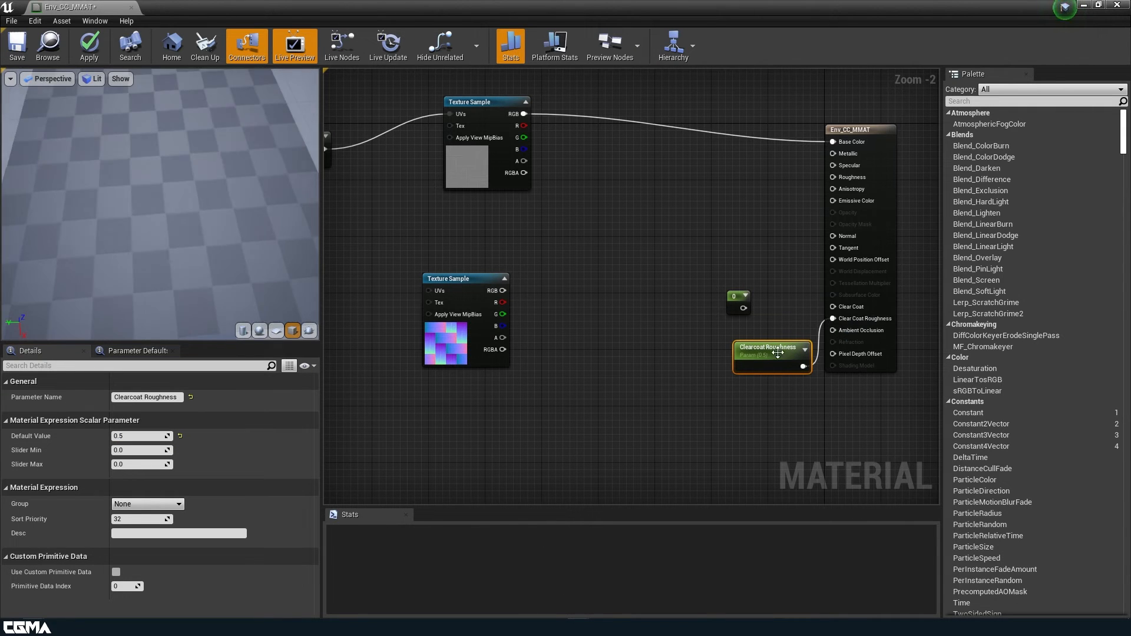
left_click_drag(784, 353, 748, 361)
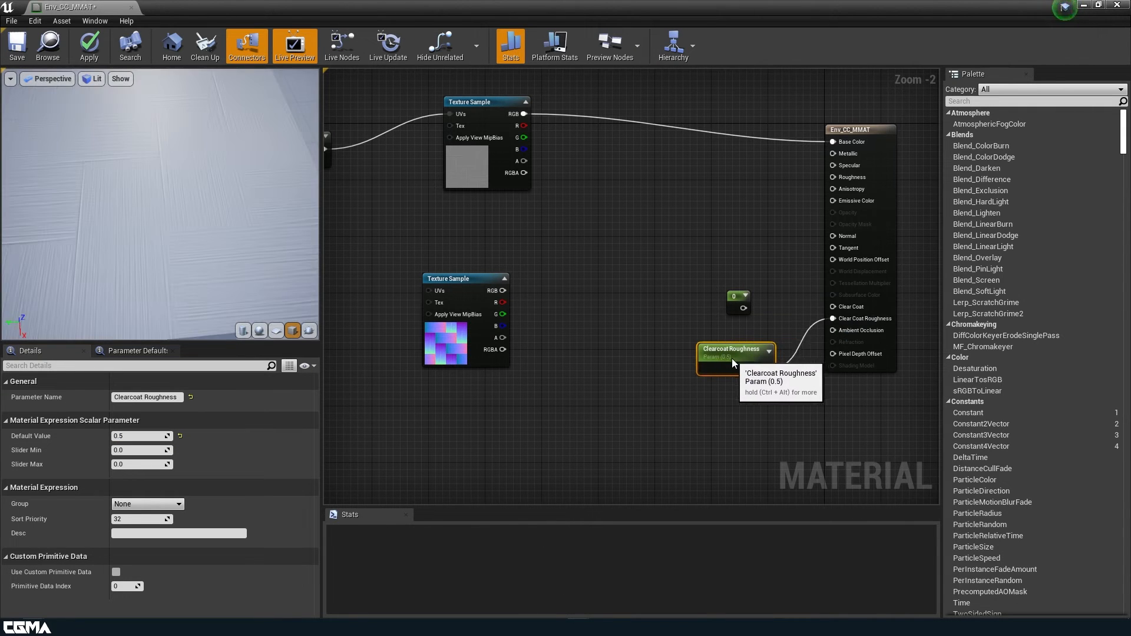
Connect the remaining constant to the Clear Coat input and convert it to a scalar parameter named Clear Coat Thickness
left_click(730, 308)
left_click_drag(742, 307, 833, 307)
right_click(736, 303)
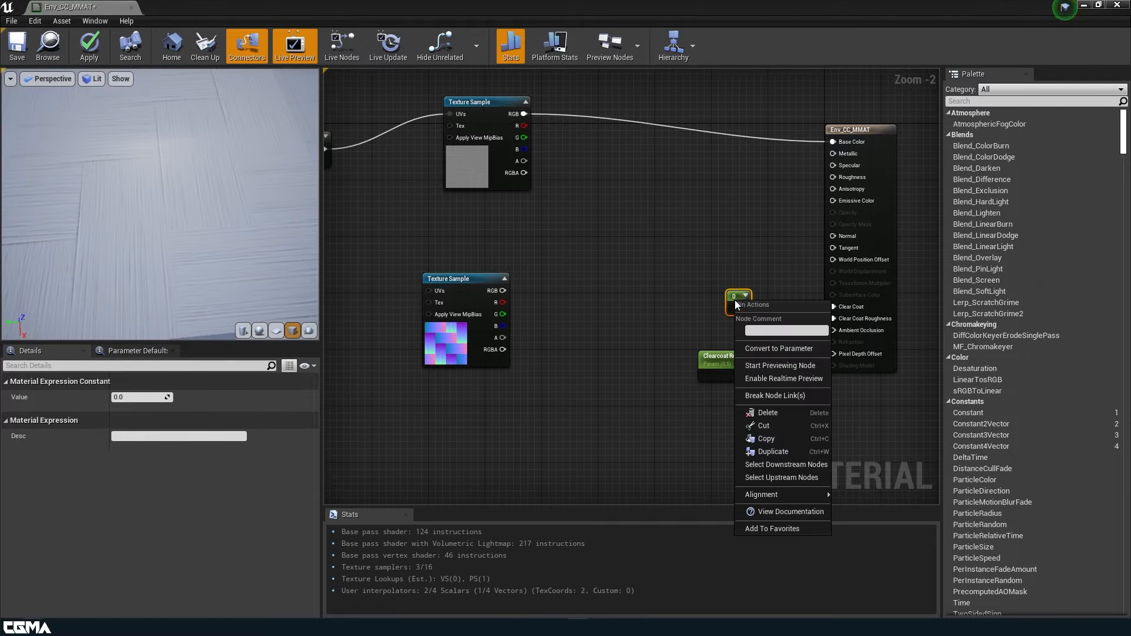
left_click(780, 349)
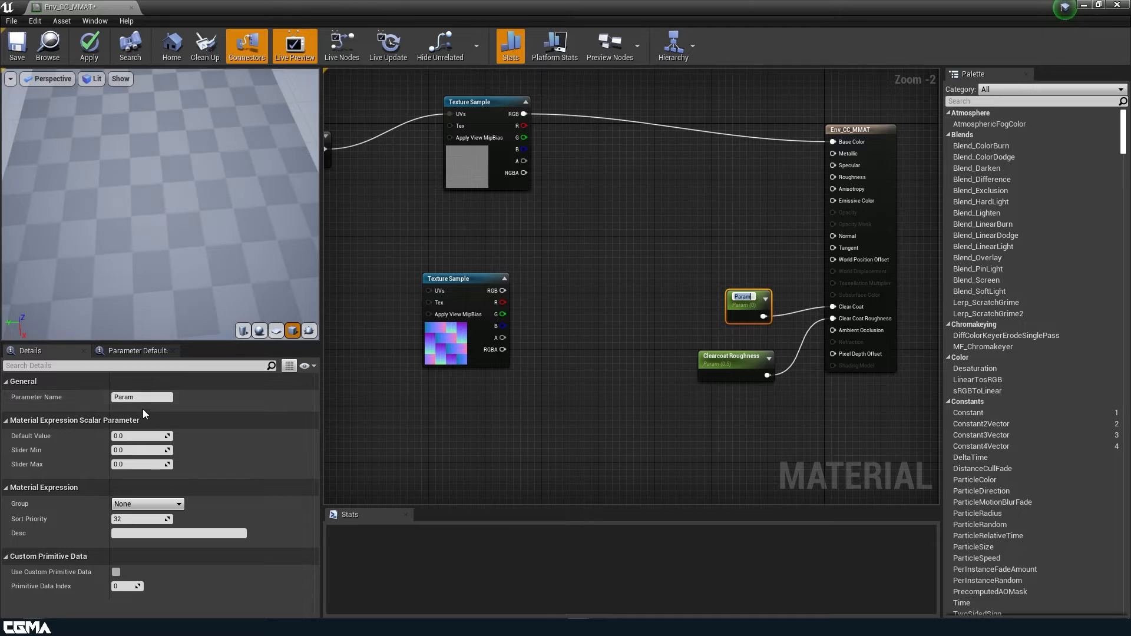
left_click(129, 398)
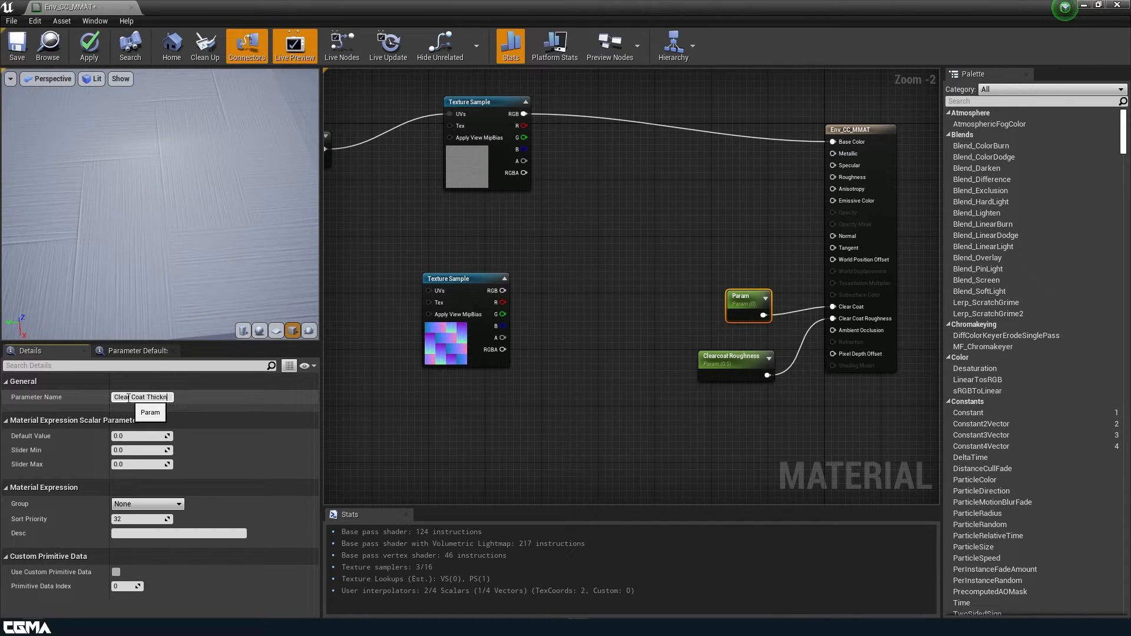
key("Return")
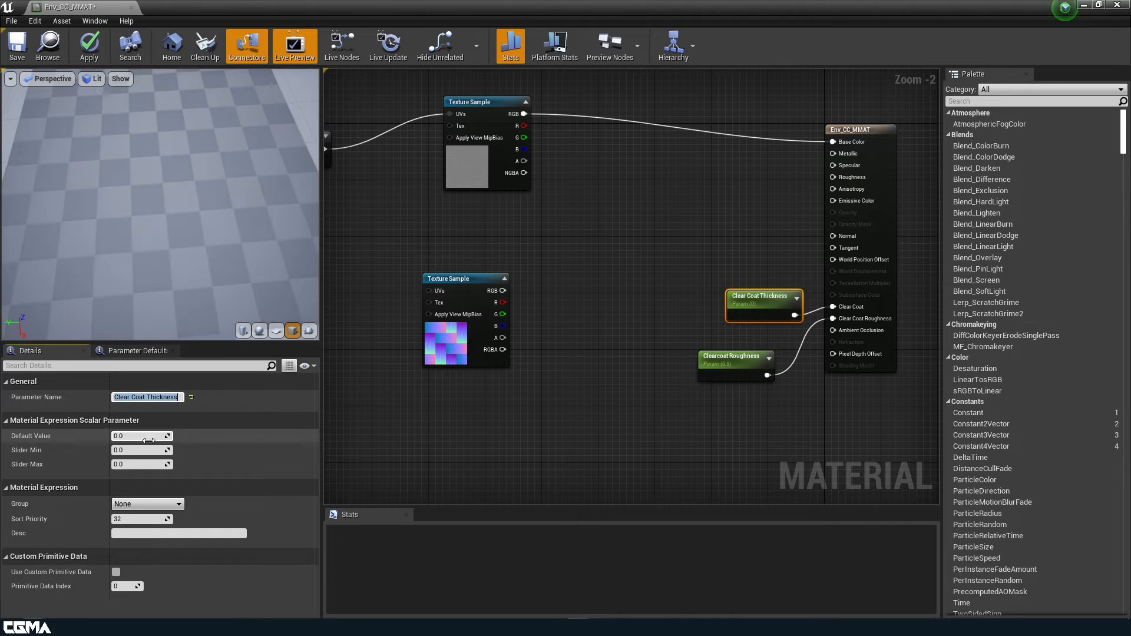
Set Clear Coat Thickness's default value to 1 and move its node slightly farther from the material node
left_click(152, 436)
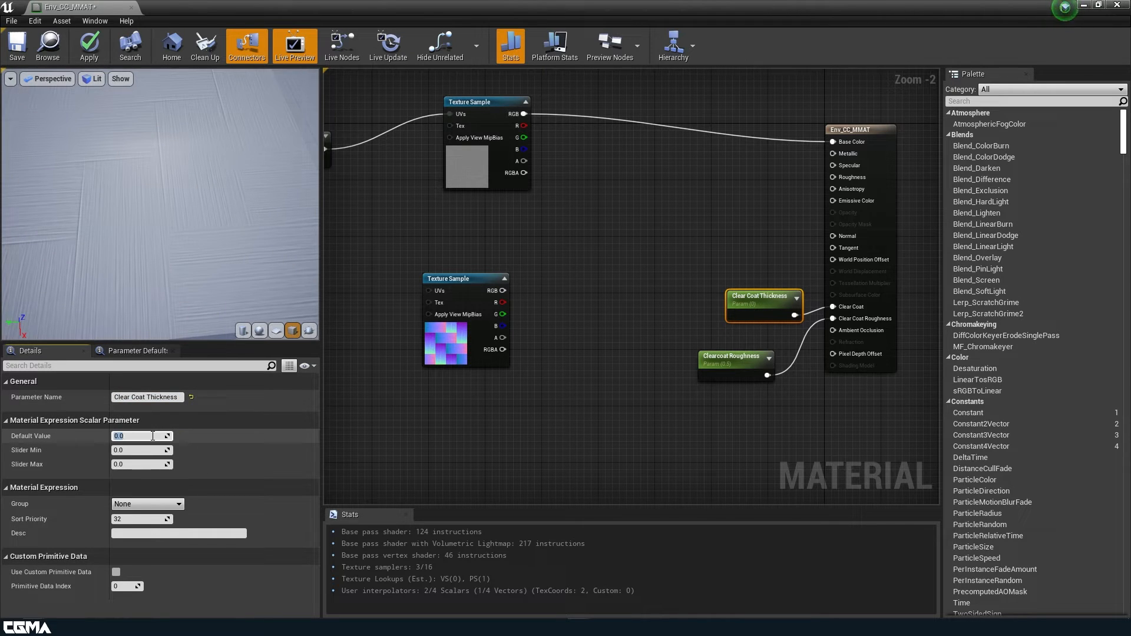
type("1")
key("Return")
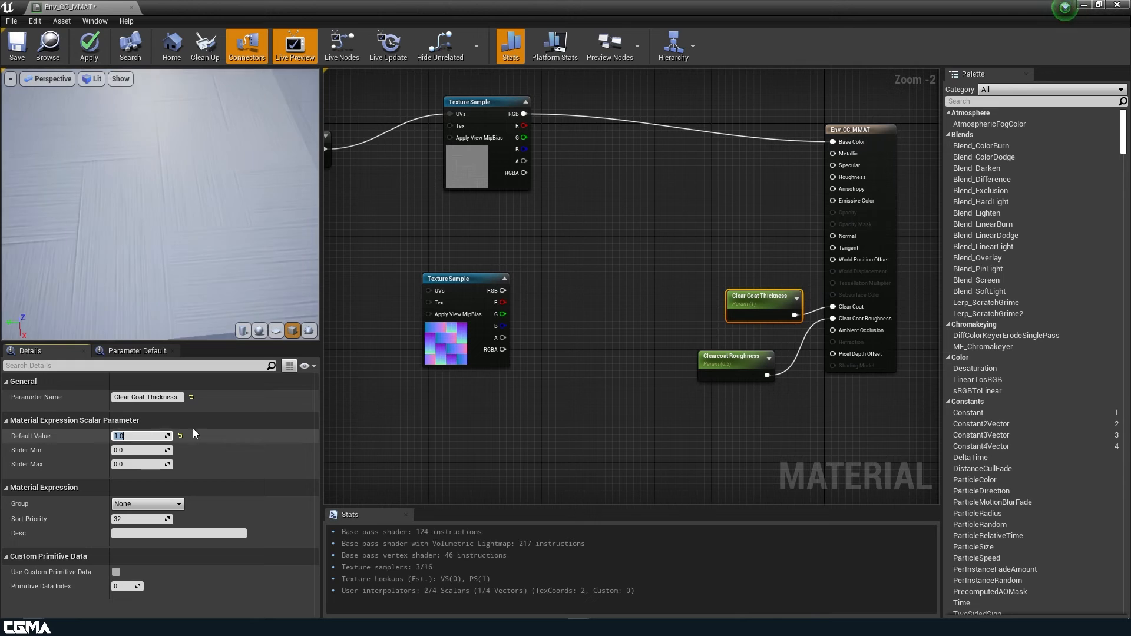
left_click_drag(159, 236, 161, 355)
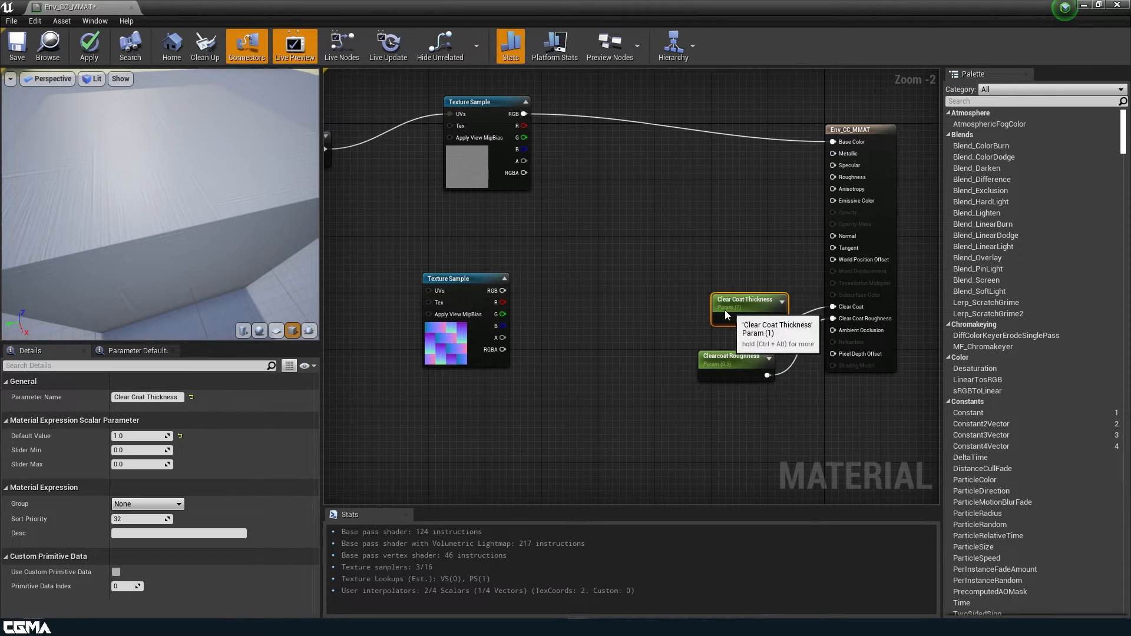
right_click_drag(709, 304, 704, 398)
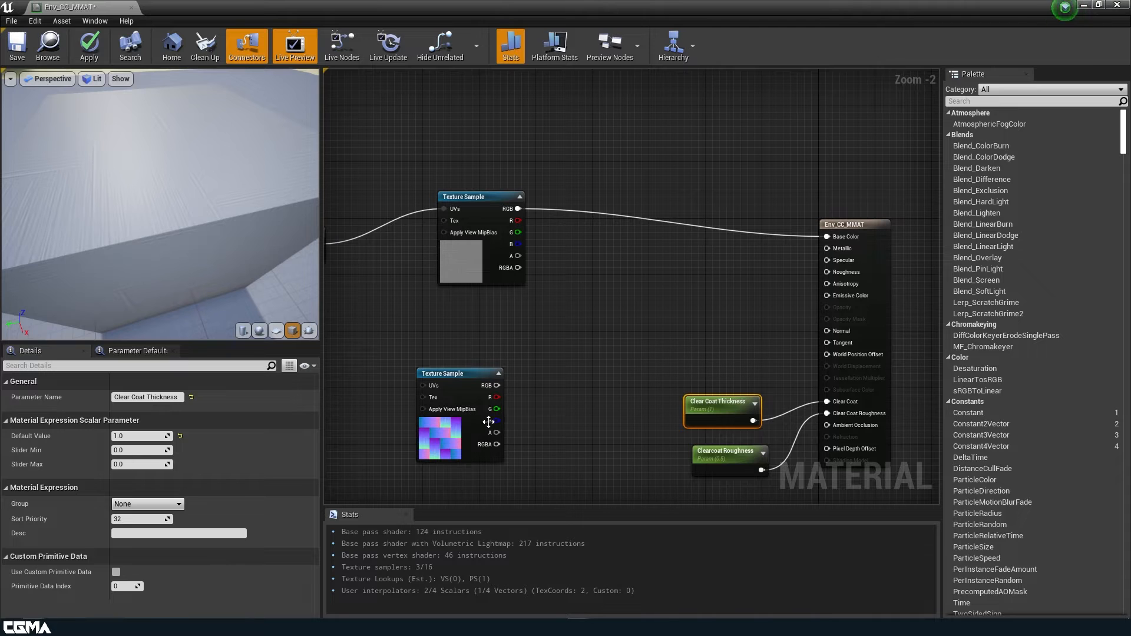
Connect the carbon fiber normal sample's RGB output to the material's Normal input and inspect the weave on the preview cube
left_click_drag(497, 385, 828, 331)
right_click_drag(677, 313, 772, 321)
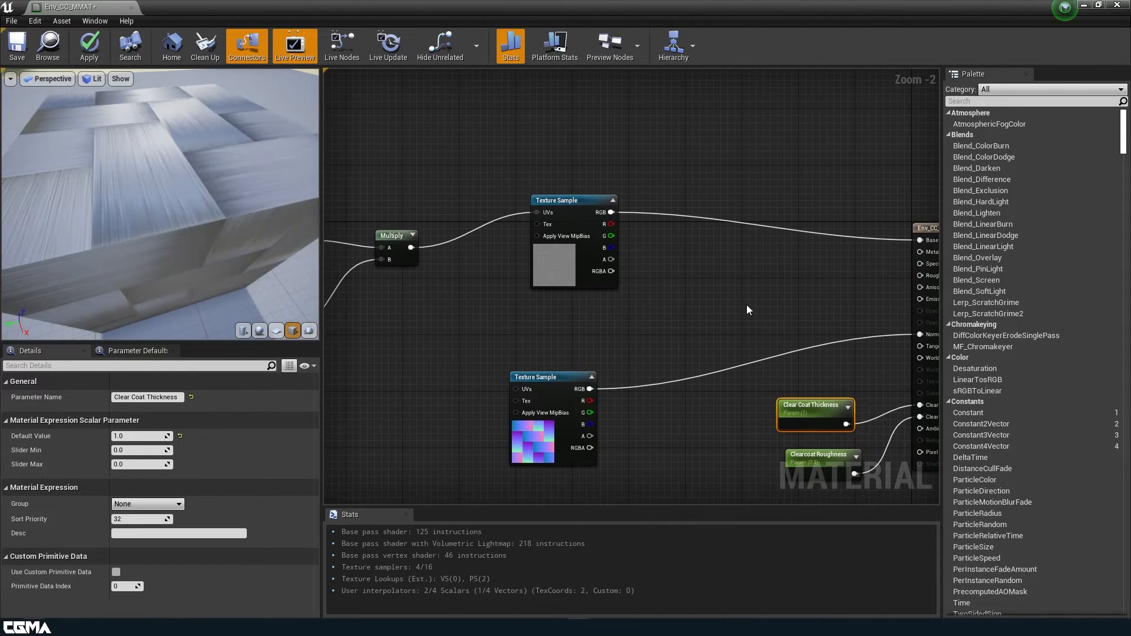
scroll(188, 214, "down", 5)
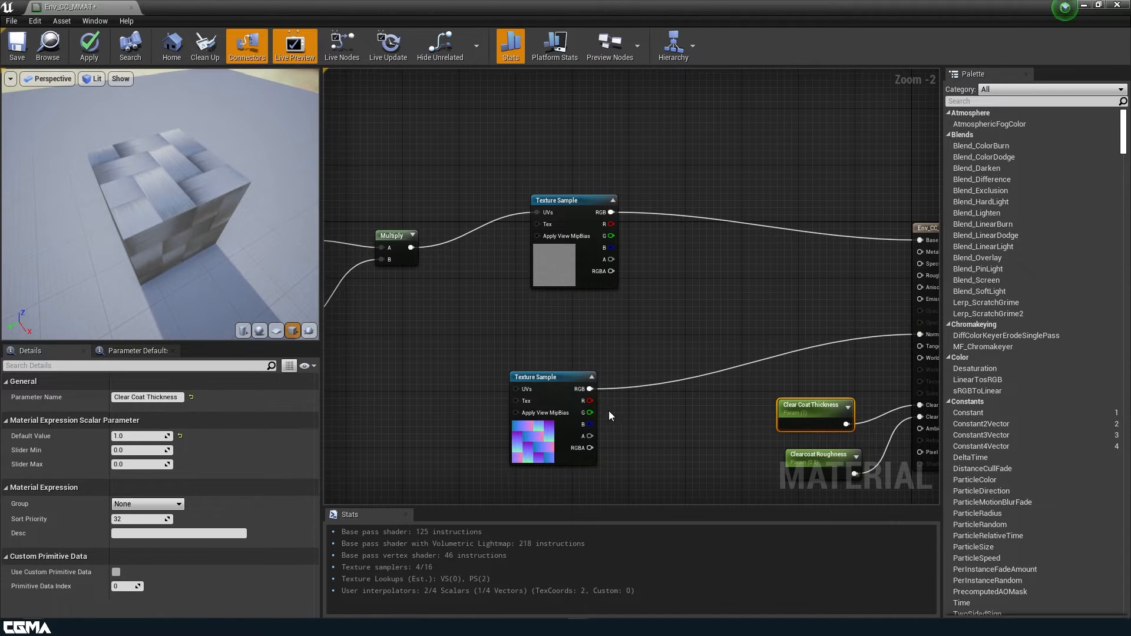
Add a constant between the two texture samples and the material node and convert it to a scalar parameter named Roughness
right_click_drag(604, 420, 685, 318)
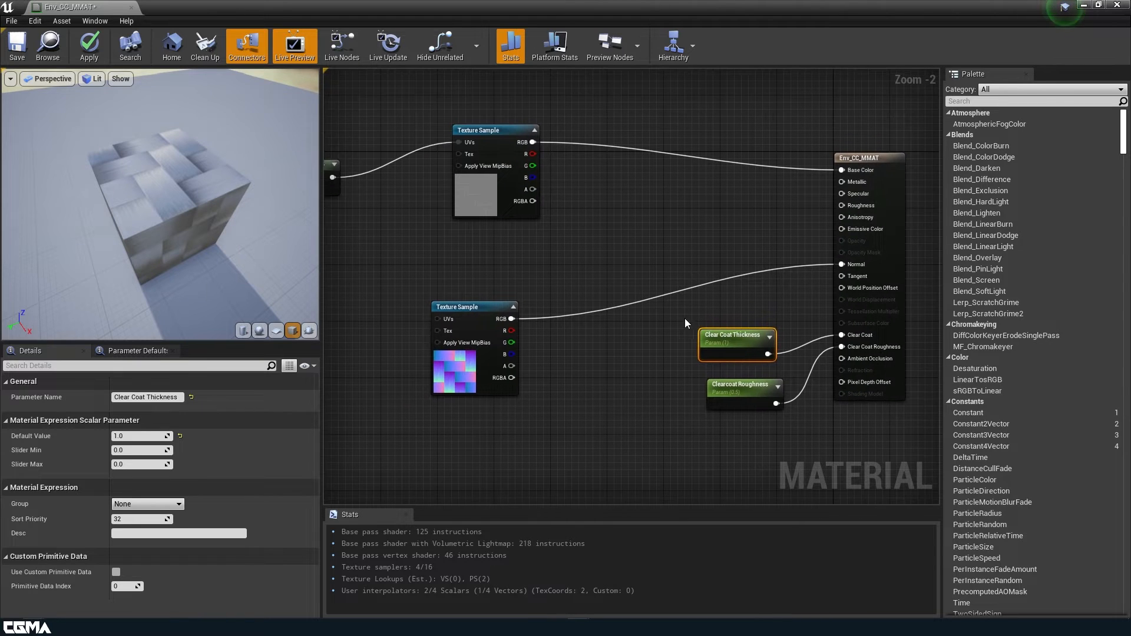
left_click(628, 227)
right_click(638, 245)
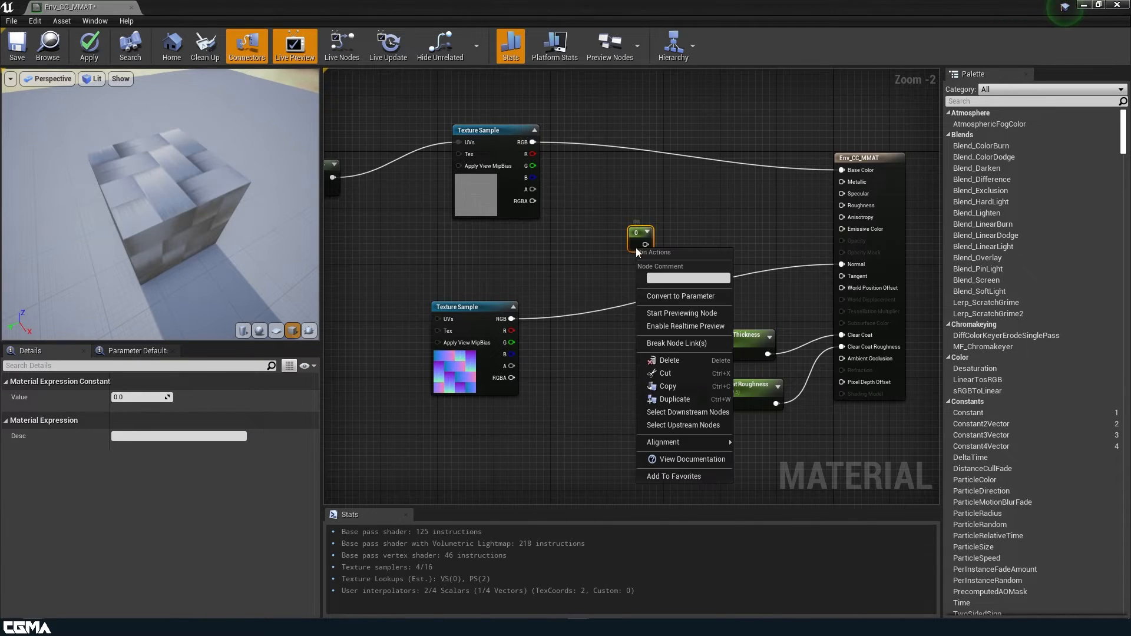
left_click(681, 296)
left_click(154, 396)
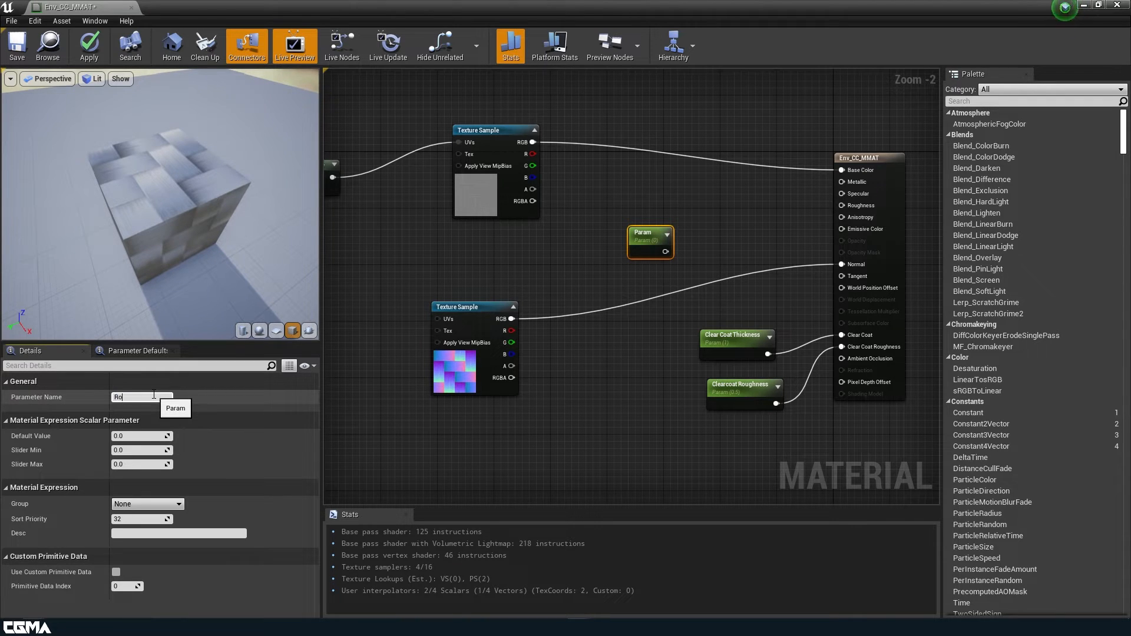
type("Roghness")
key("Return")
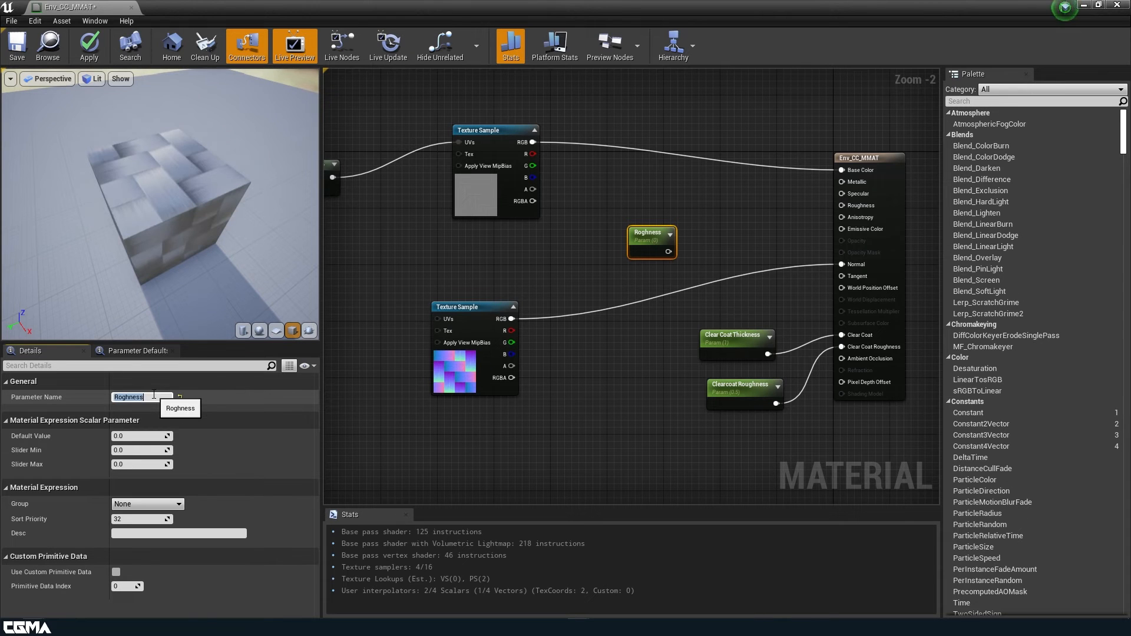
left_click(122, 397)
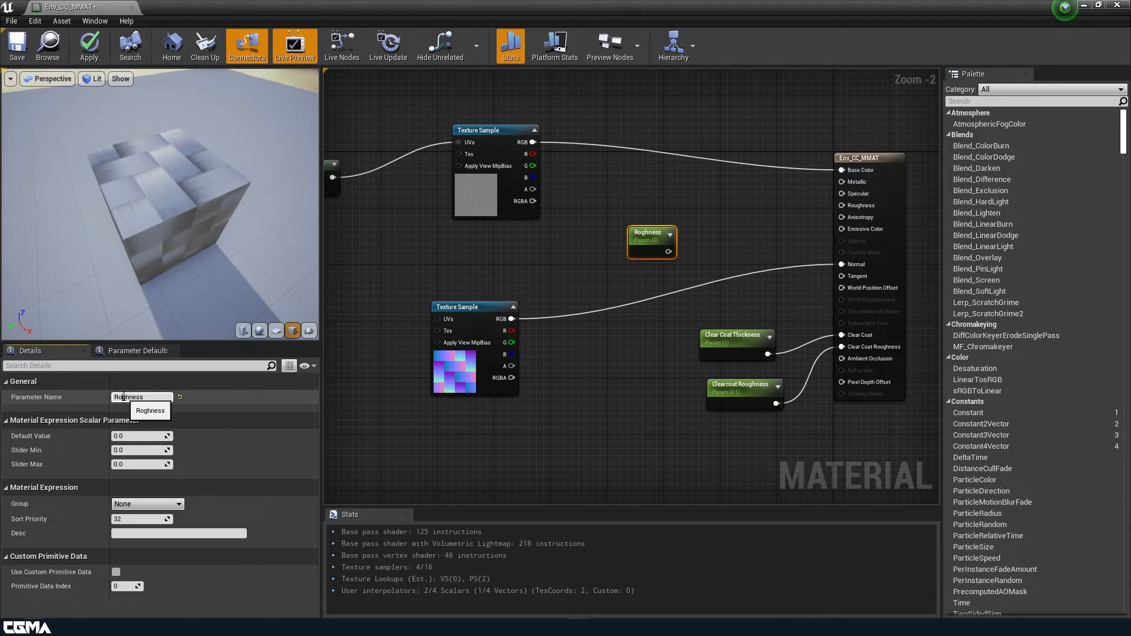
type("u")
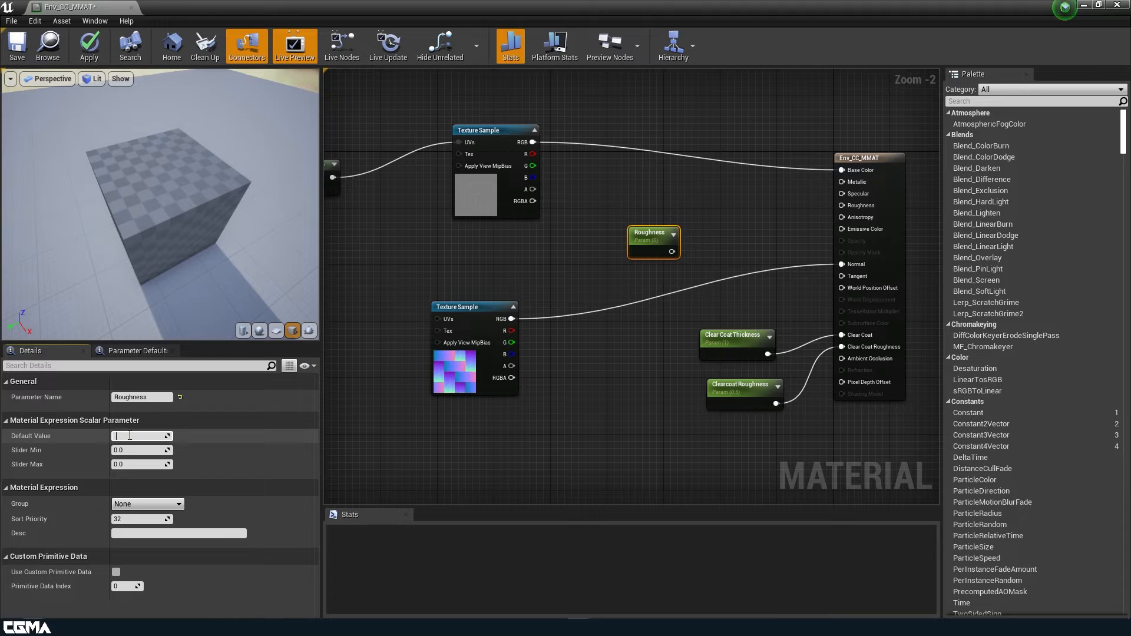
Set the Roughness parameter's default value to 0.5, connect it to the material's Roughness input and shift its node slightly
key("Return")
left_click_drag(671, 251, 843, 206)
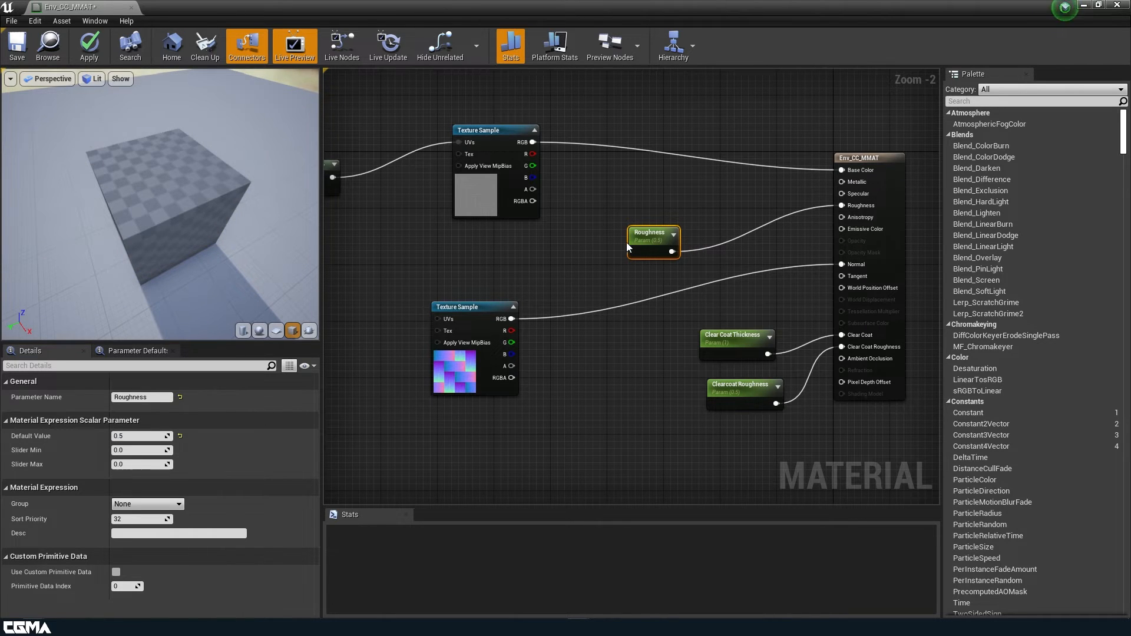
left_click_drag(648, 242, 634, 239)
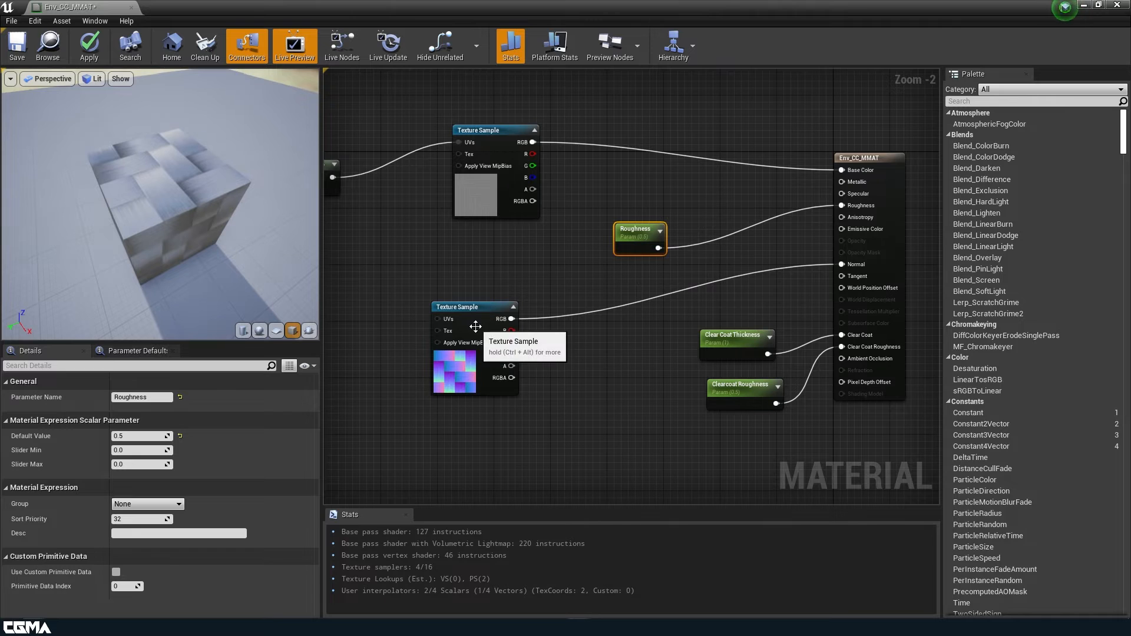
Add a ClearCoatNormalCustomOutput node and place it directly below the Env_CC_MMAT material node
left_click_drag(470, 321, 366, 344)
right_click_drag(366, 344, 521, 384)
right_click(521, 384)
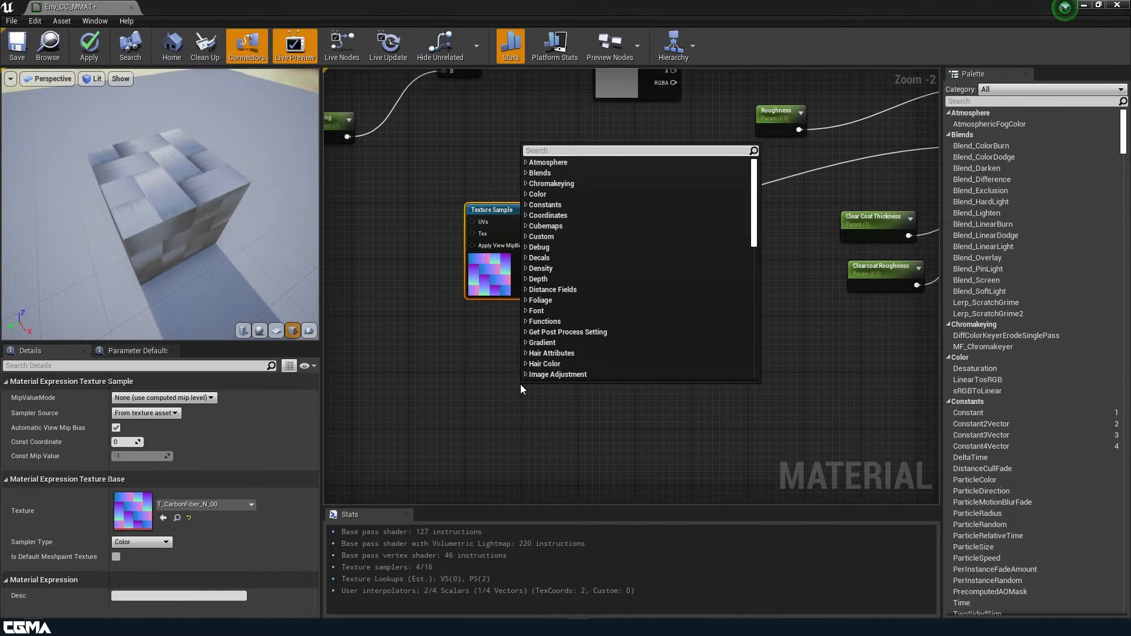
type("clear")
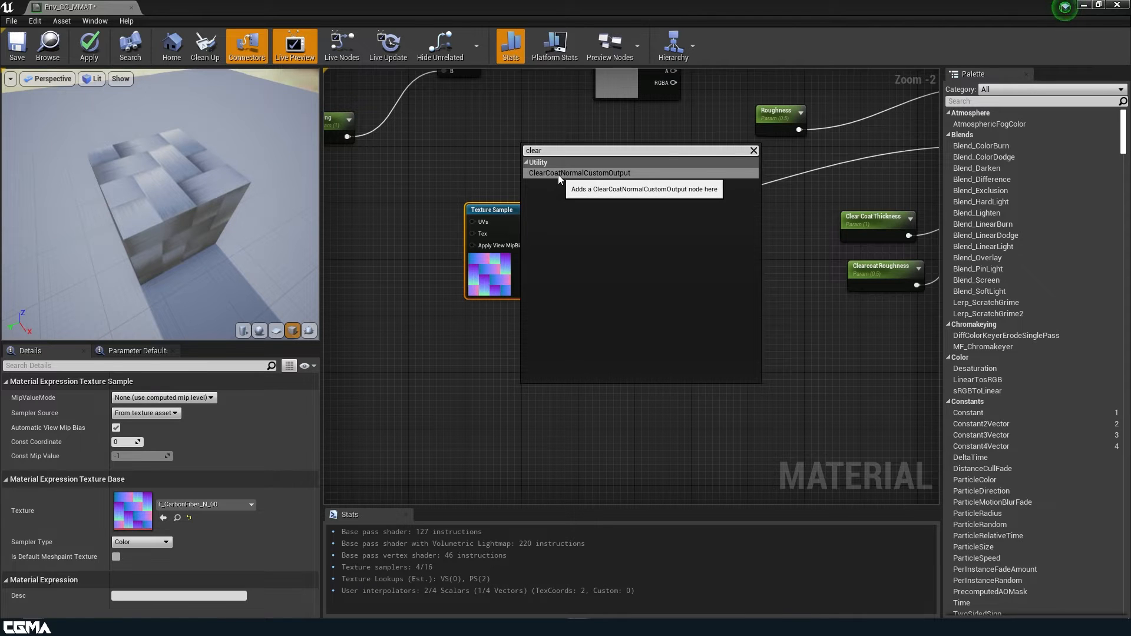
left_click(577, 174)
left_click_drag(565, 391, 721, 324)
right_click_drag(707, 323, 508, 311)
left_click_drag(507, 311, 801, 298)
right_click_drag(802, 308, 762, 212)
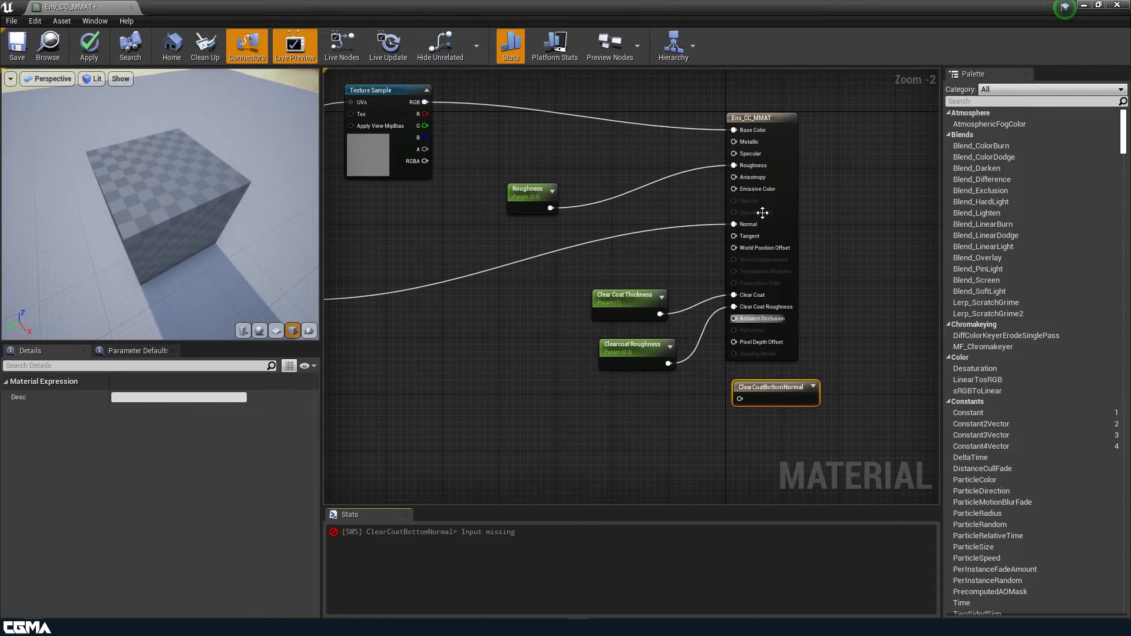
Move the carbon fiber normal sample closer and reroute its RGB output from the material's Normal input to ClearCoatBottomNormal
right_click_drag(687, 370, 767, 338)
left_click_drag(367, 303, 498, 362)
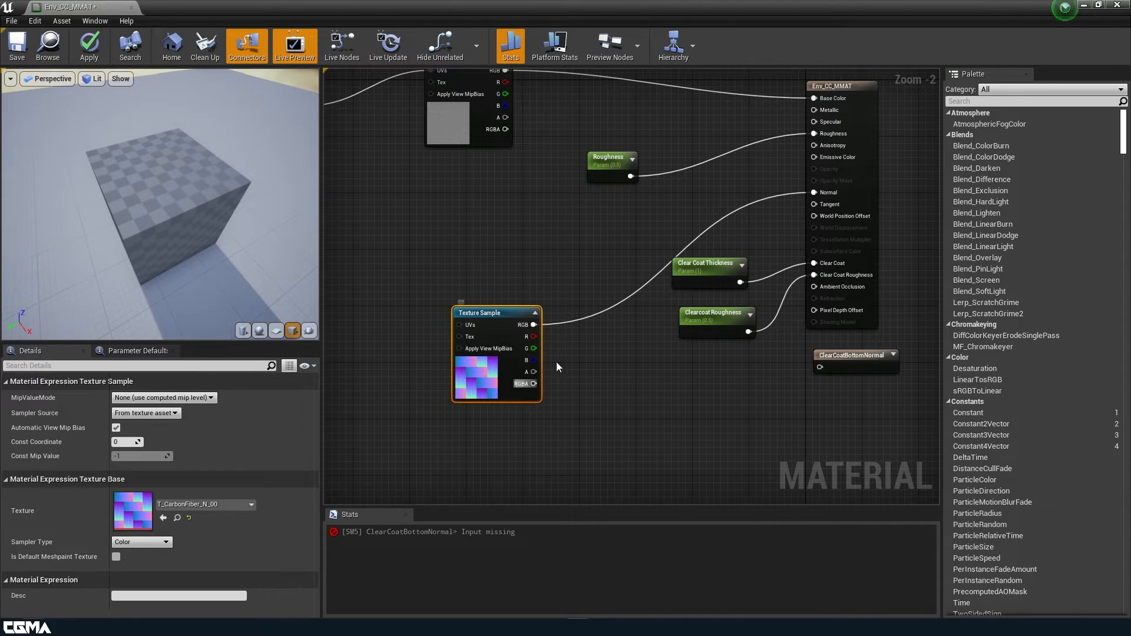
left_click_drag(535, 321, 818, 365)
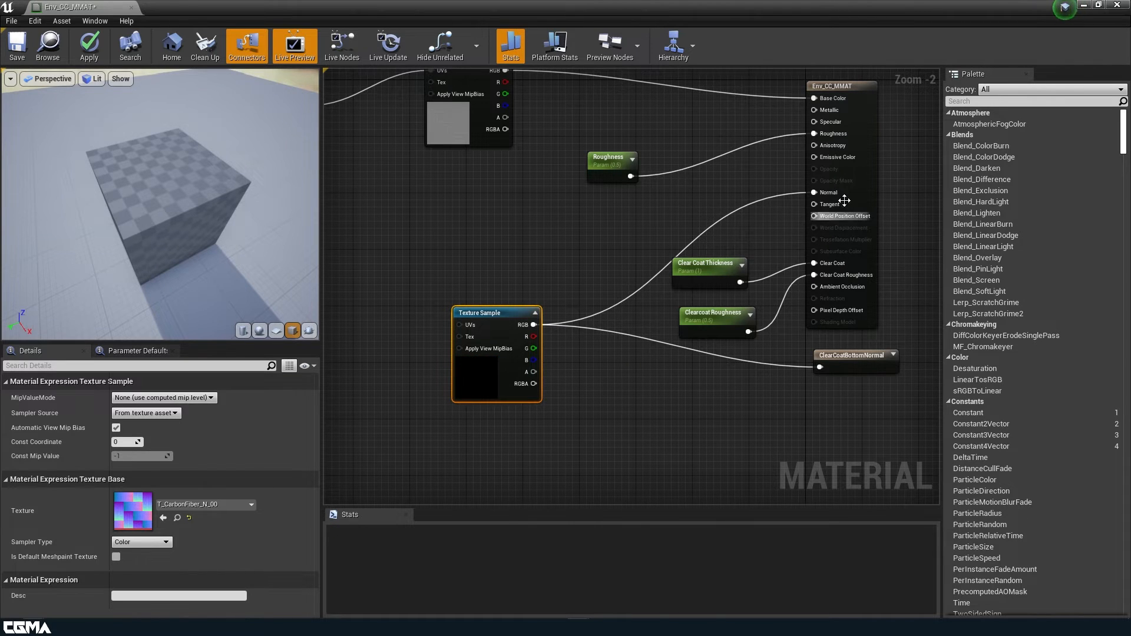
left_click(814, 192, "alt")
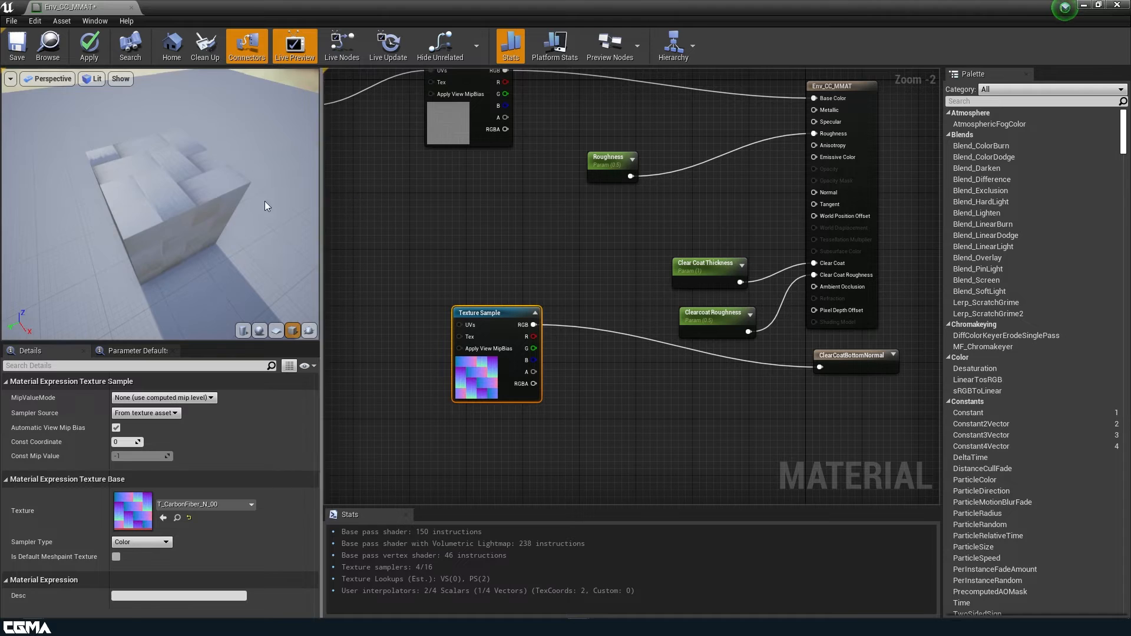
Feed the tiling Multiply result into the carbon fiber normal sample's UVs and apply the material changes
scroll(617, 412, "down", 1)
right_click_drag(863, 390, 916, 411)
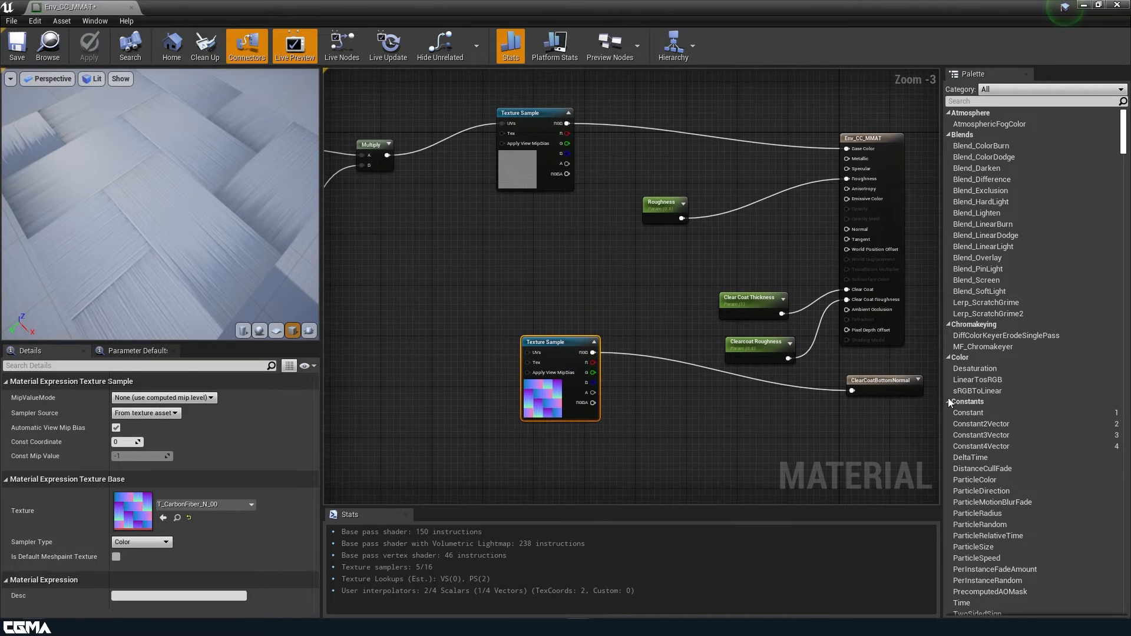
right_click_drag(773, 404, 889, 433)
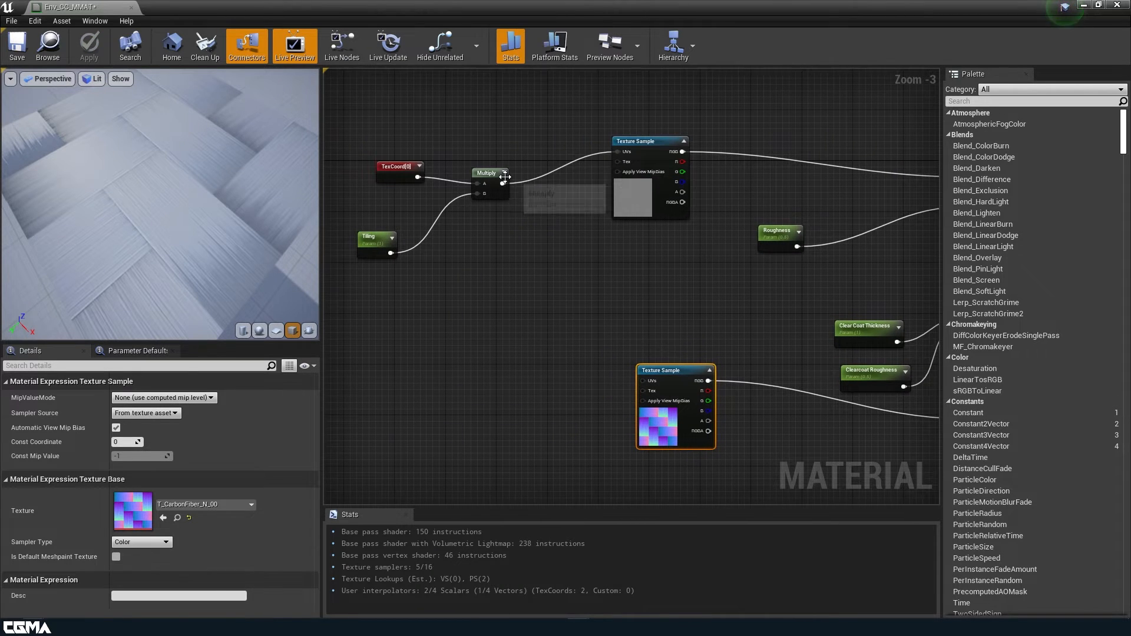
left_click_drag(502, 185, 642, 380)
right_click_drag(616, 386, 449, 359)
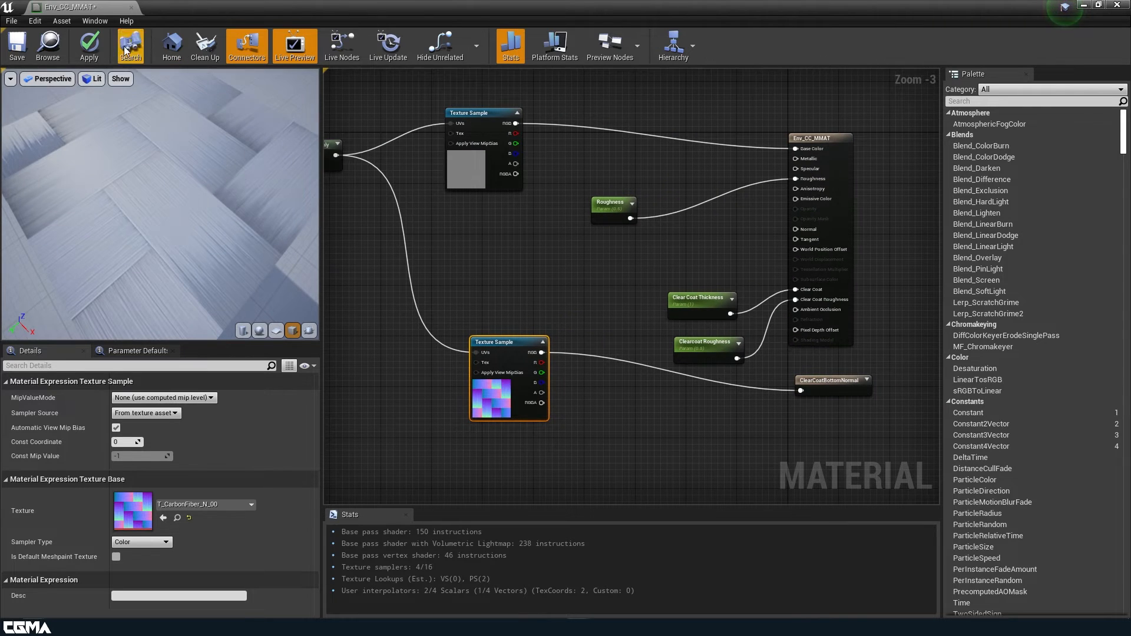
left_click(82, 48)
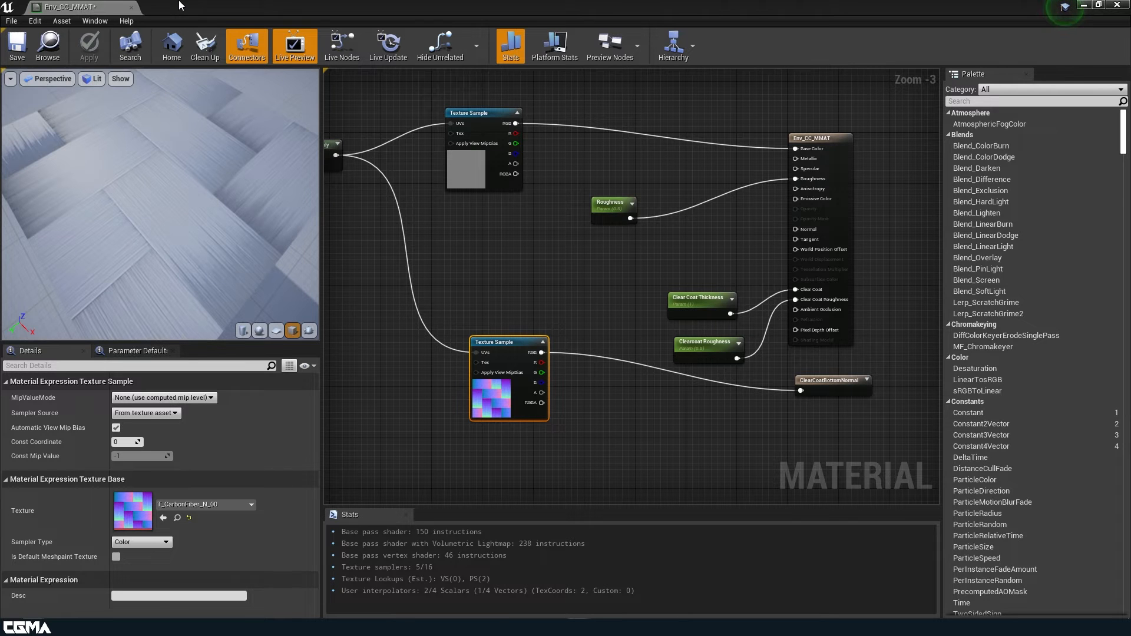
Create a material instance of Env_CC_MMAT in the Materials folder, name it Env_CC_IMAT and assign it to the sphere in the level
left_click_drag(293, 18, 569, 446)
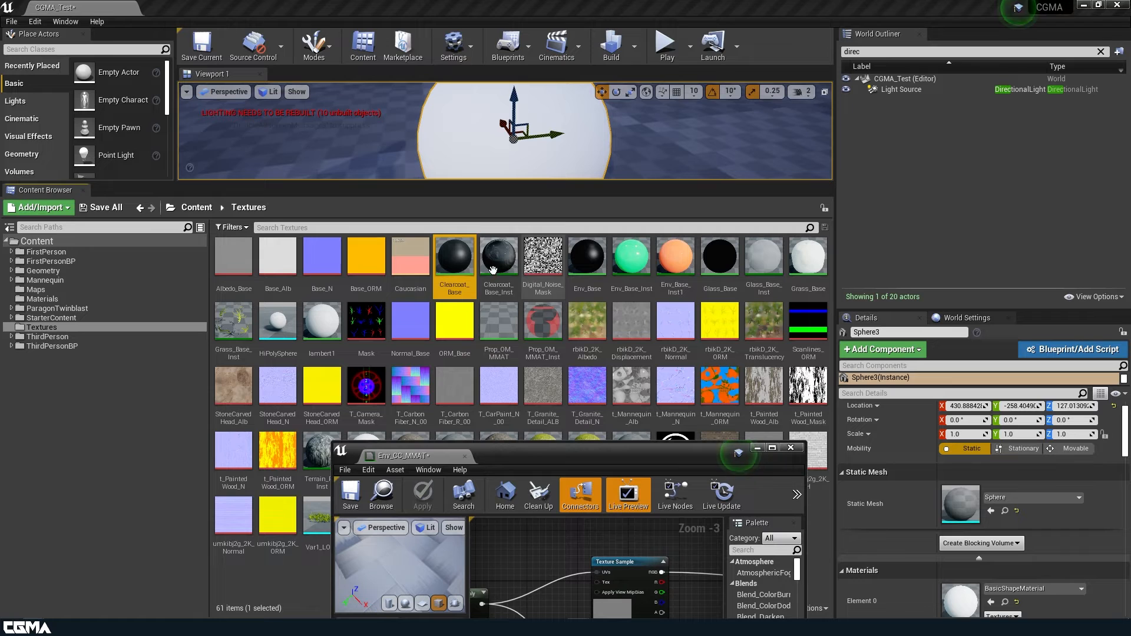
left_click(53, 299)
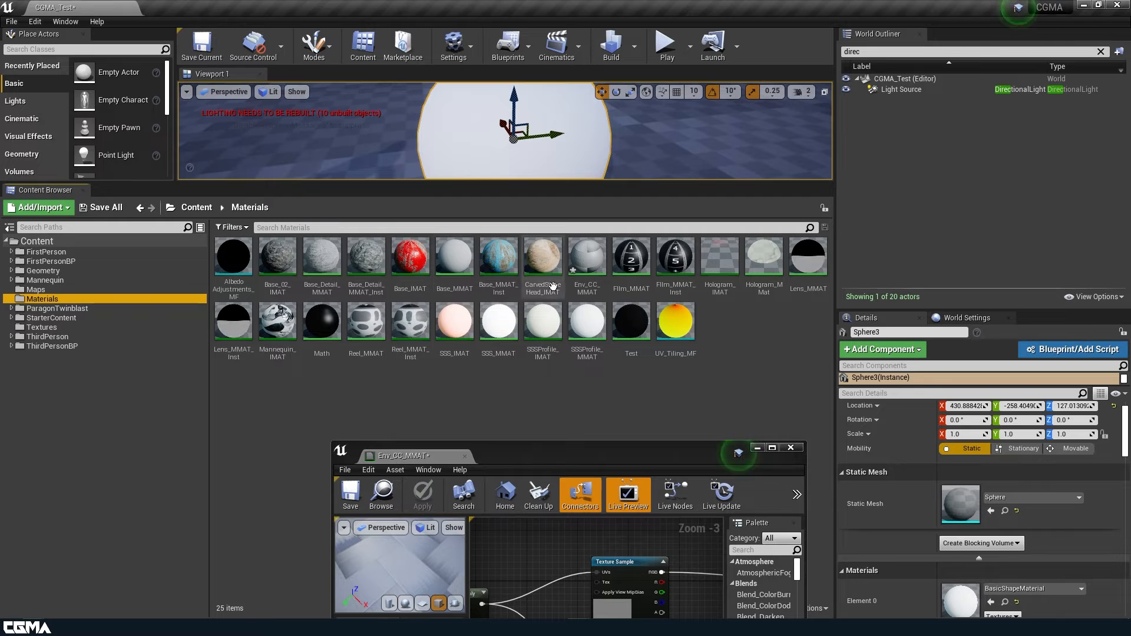
right_click(589, 271)
left_click(648, 288)
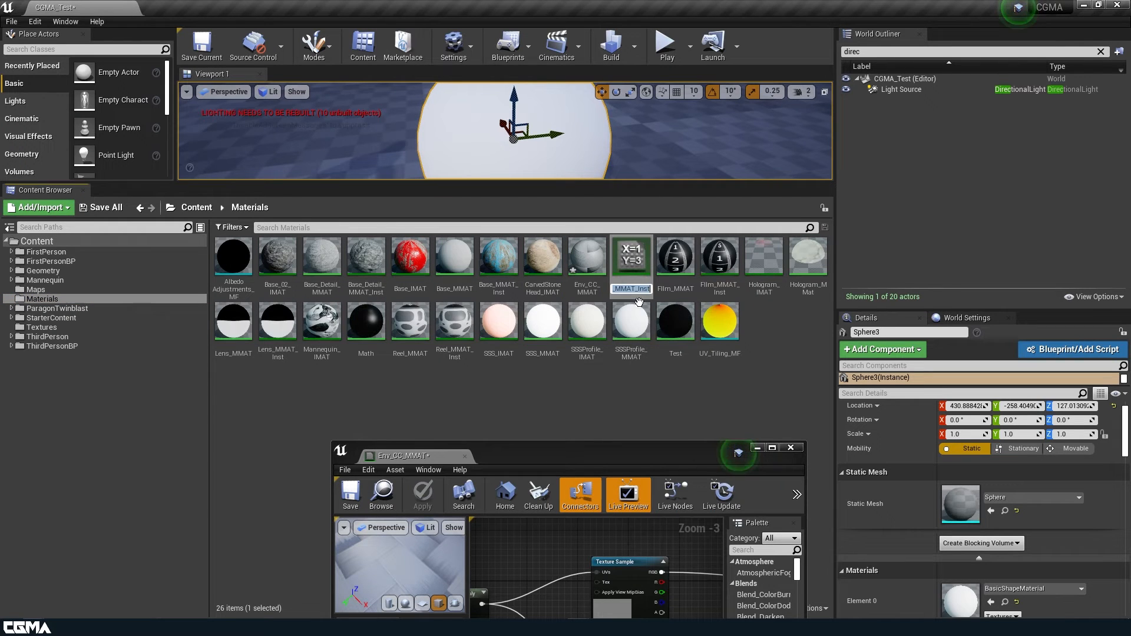
type("Env_CC_IMAT")
key("Return")
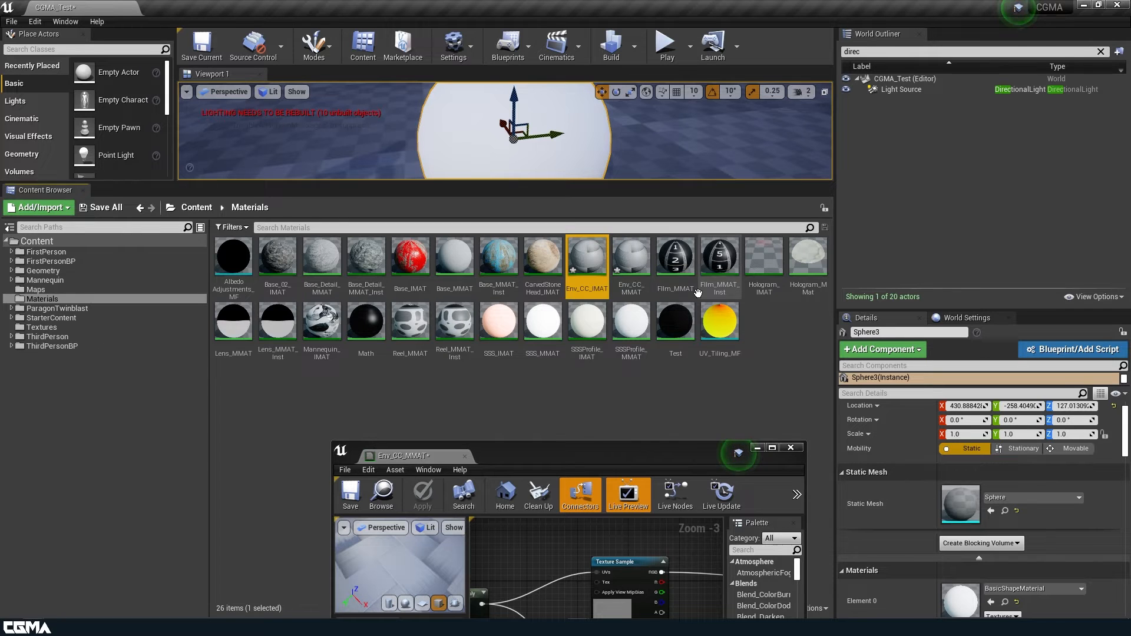
left_click_drag(587, 259, 512, 171)
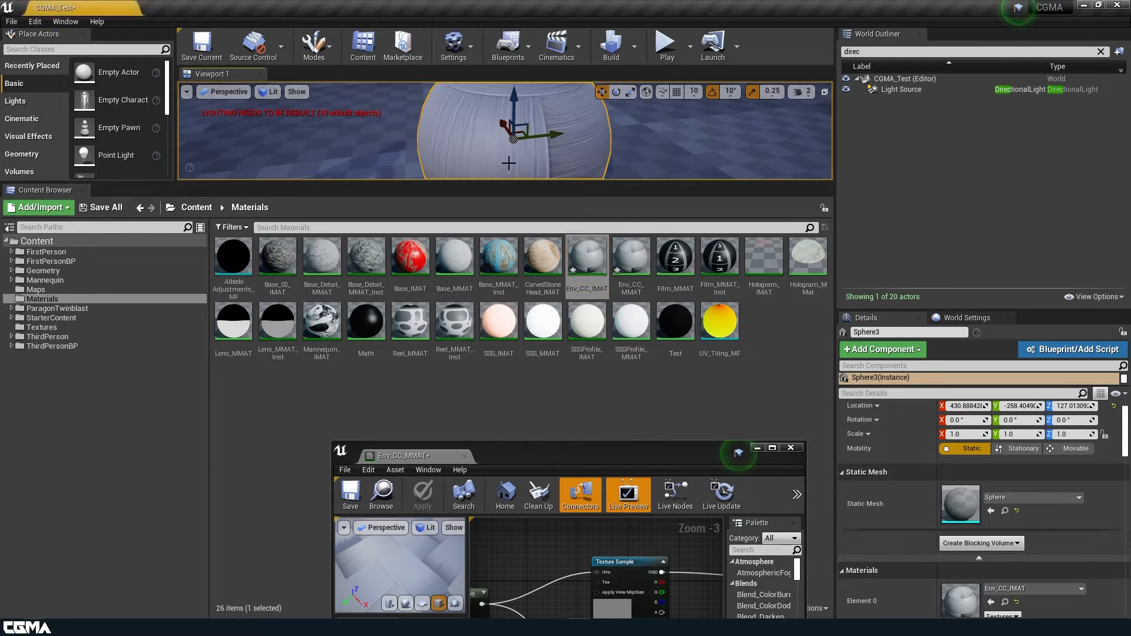
Open Env_CC_IMAT for editing in a small window that leaves the sphere visible and enable its Tiling parameter override
double_click(589, 263)
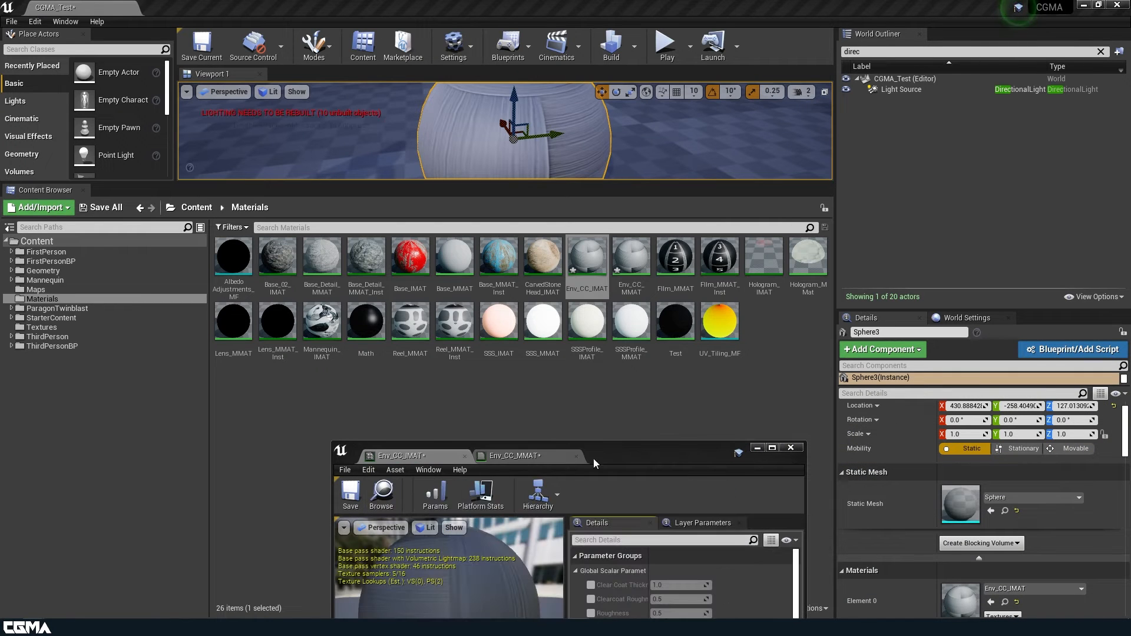
double_click(617, 451)
double_click(428, 6)
left_click_drag(589, 72, 738, 84)
left_click(959, 263)
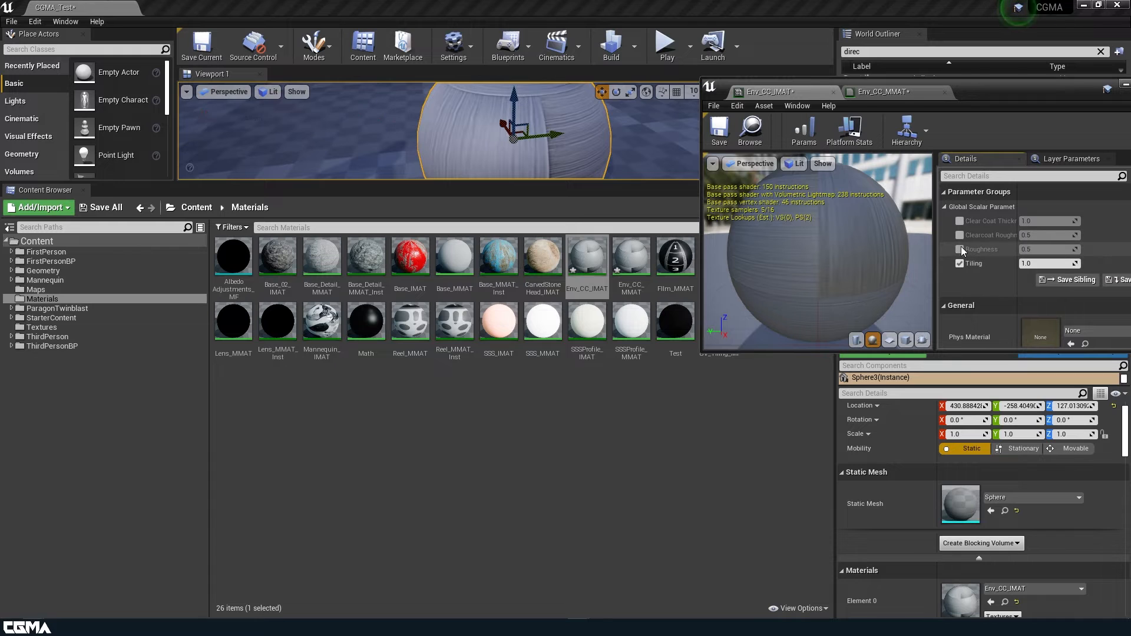
Enable the Roughness, Clearcoat Roughness and Clear Coat Thickness overrides in Env_CC_IMAT and enlarge the level viewport
left_click(959, 249)
left_click(959, 235)
left_click(959, 221)
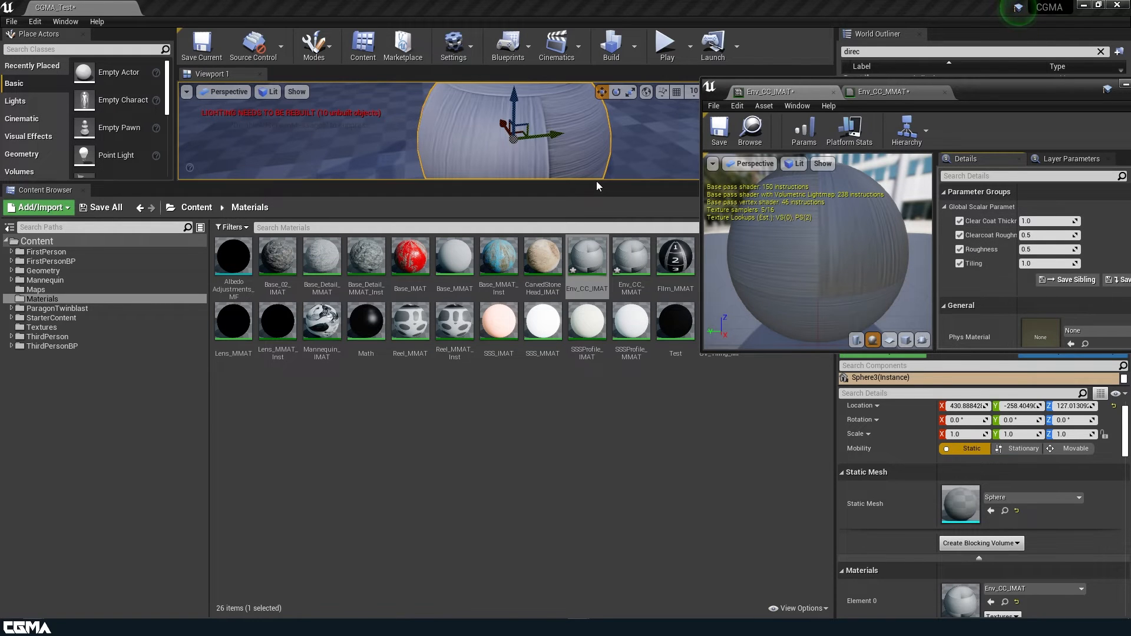
left_click_drag(598, 186, 598, 451)
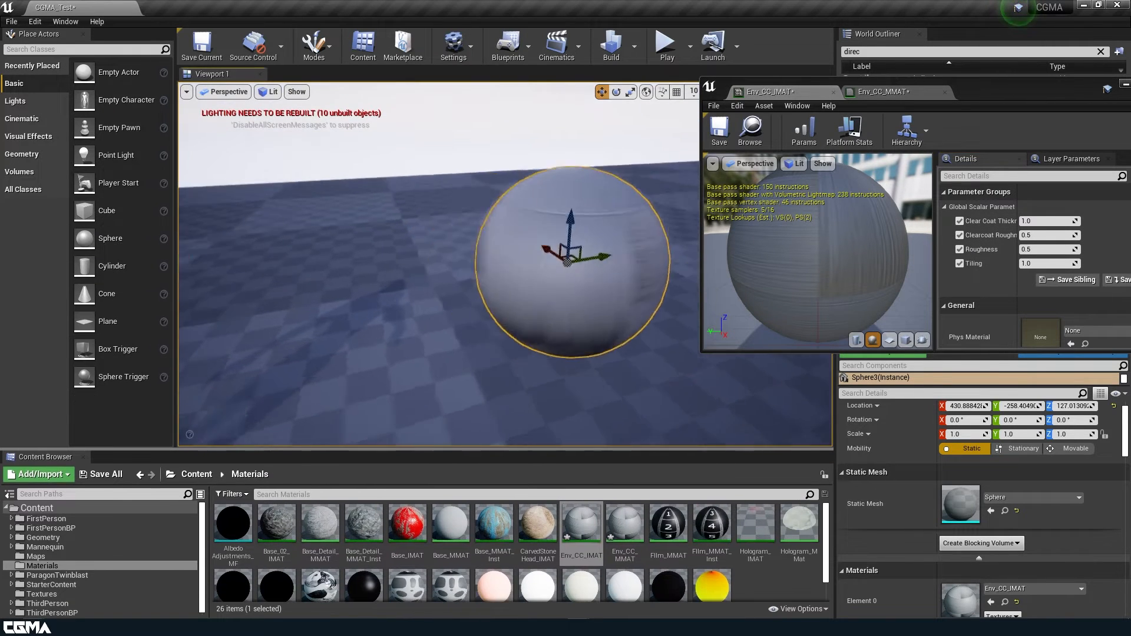
Set the instance's Clearcoat Roughness to 0.2 and check the sphere's highlight up close
left_click(1053, 235)
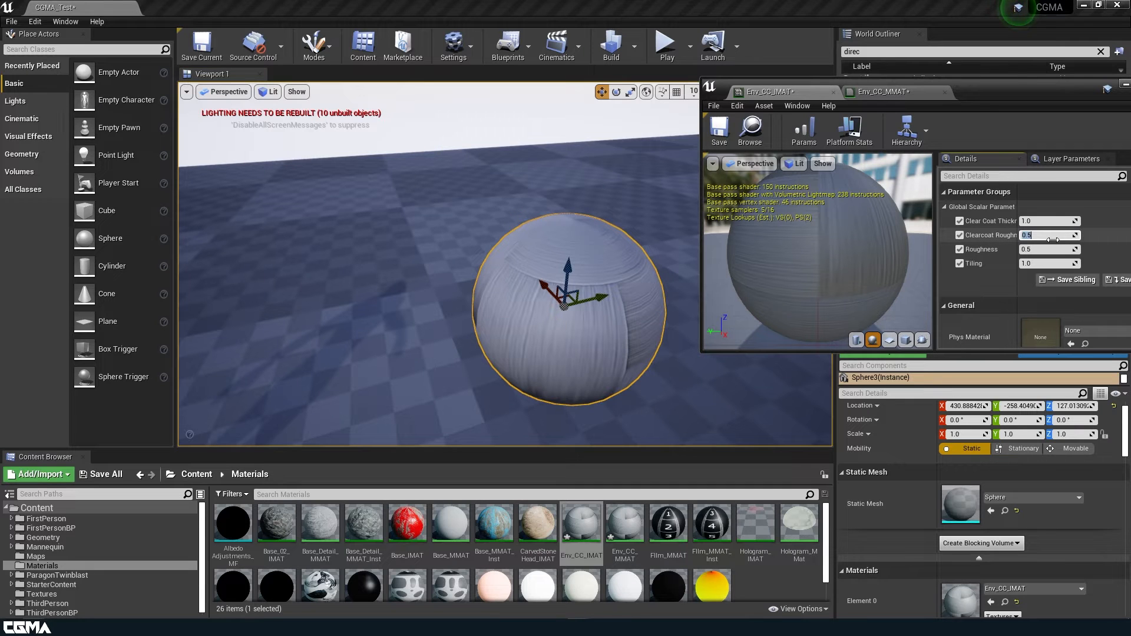
type(".2")
key("Return")
right_click_drag(592, 361, 592, 361)
right_click_drag(479, 345, 478, 345)
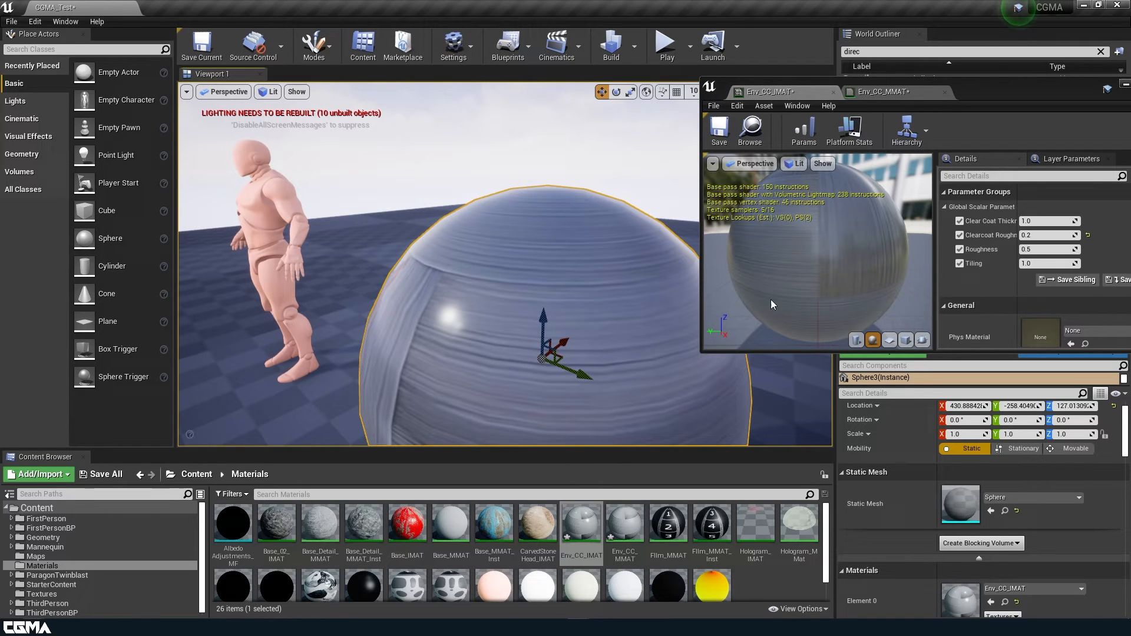
Set the instance's base Roughness to 0.2 and inspect the sphere's reflections from several angles
left_click(1040, 250)
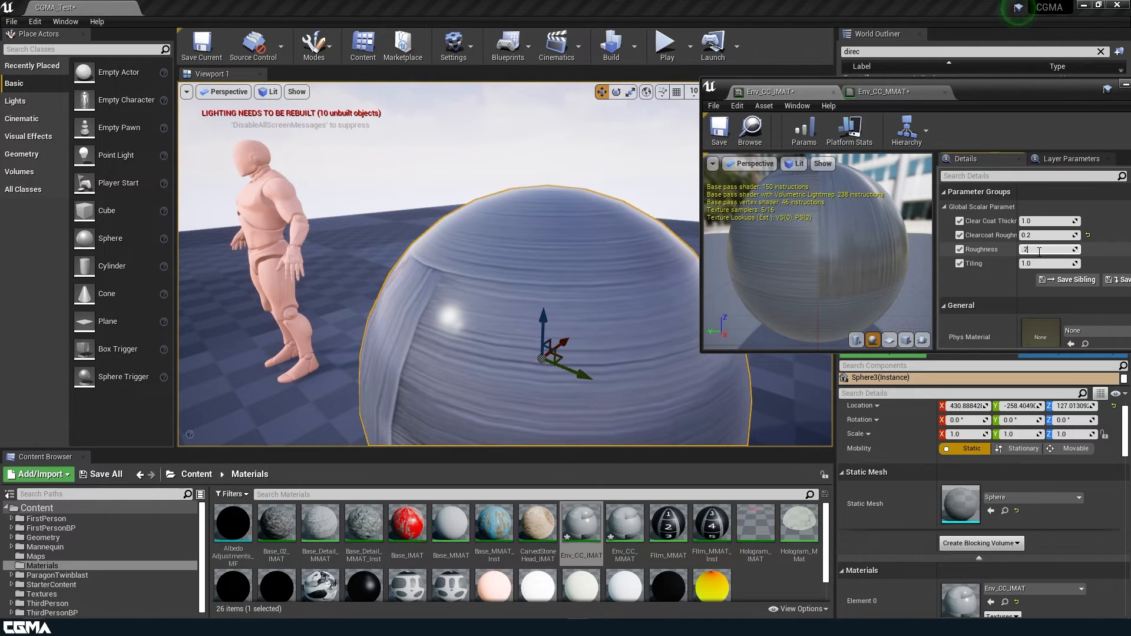
key("Return")
right_click_drag(664, 289, 720, 296)
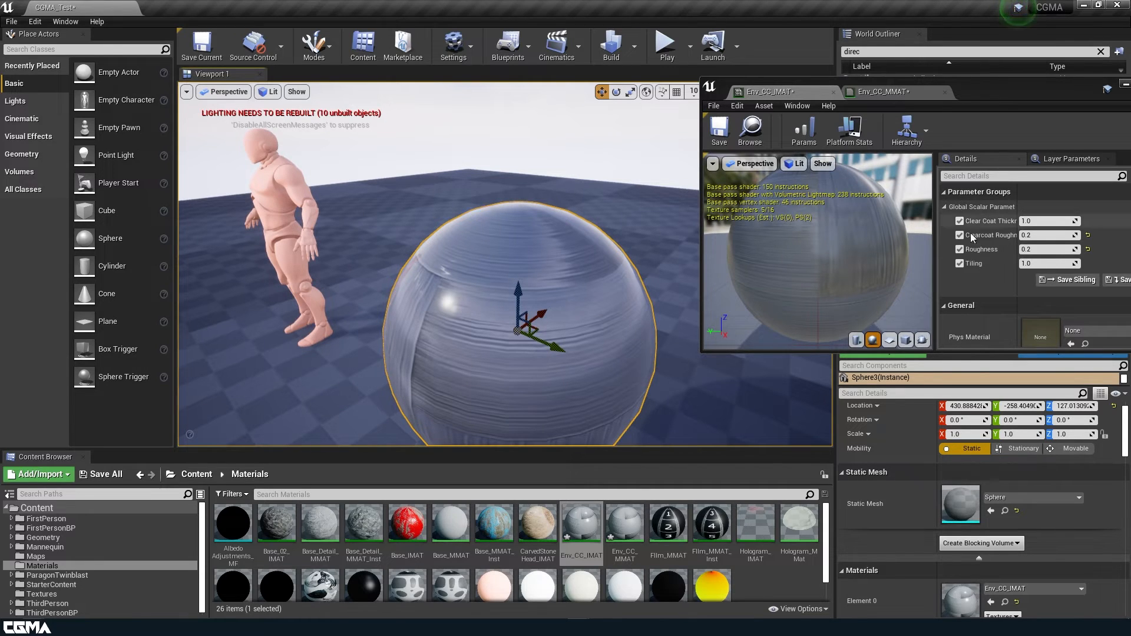
middle_click_drag(471, 335, 445, 318)
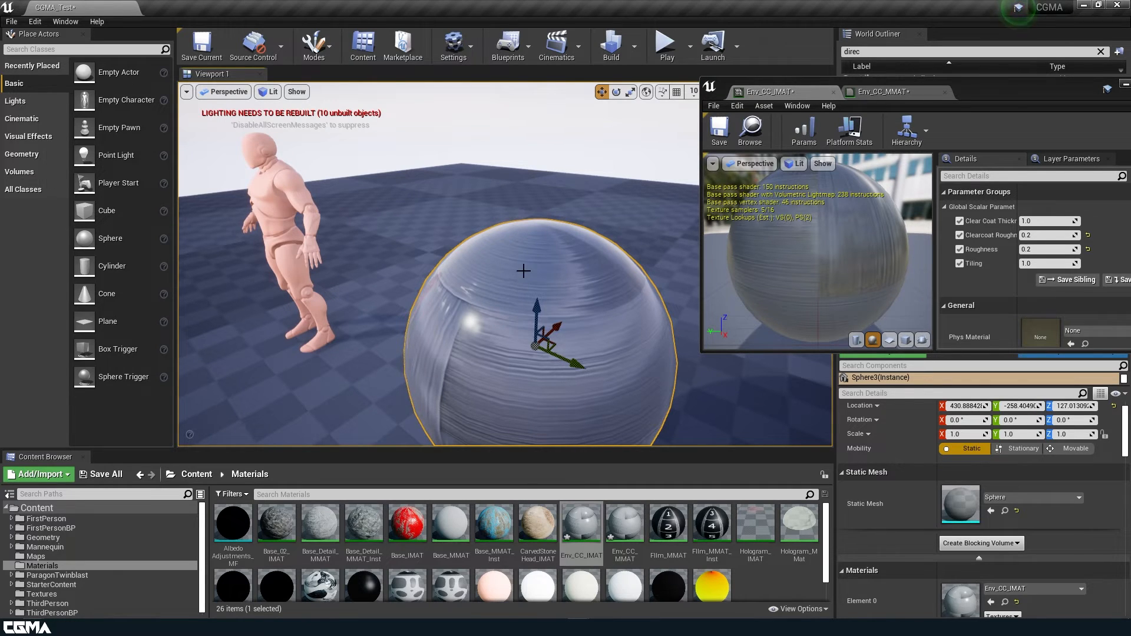
right_click_drag(495, 323, 494, 323)
Try Tiling values of 4 and 10 for the carbon fiber pattern on the sphere
left_click(1071, 263)
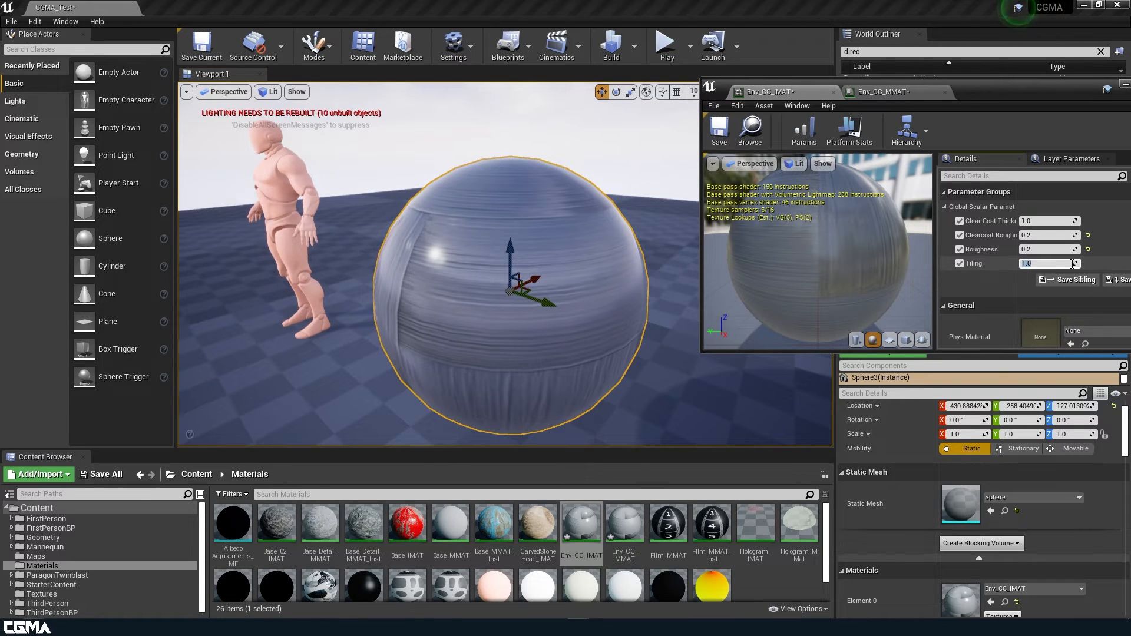
type("4")
key("Return")
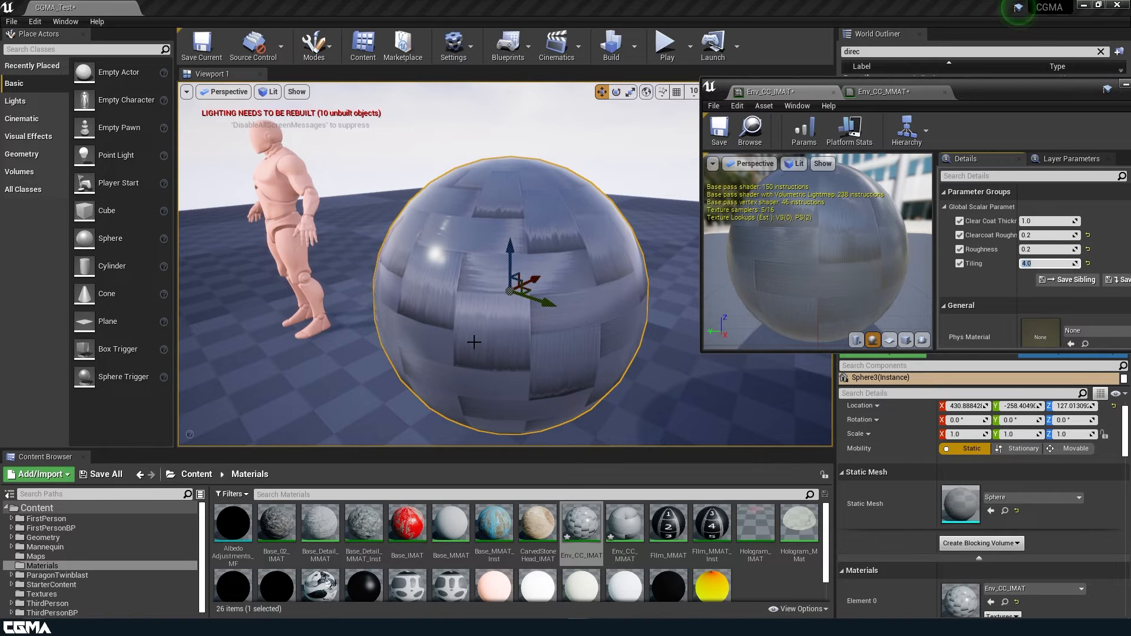
type("1")
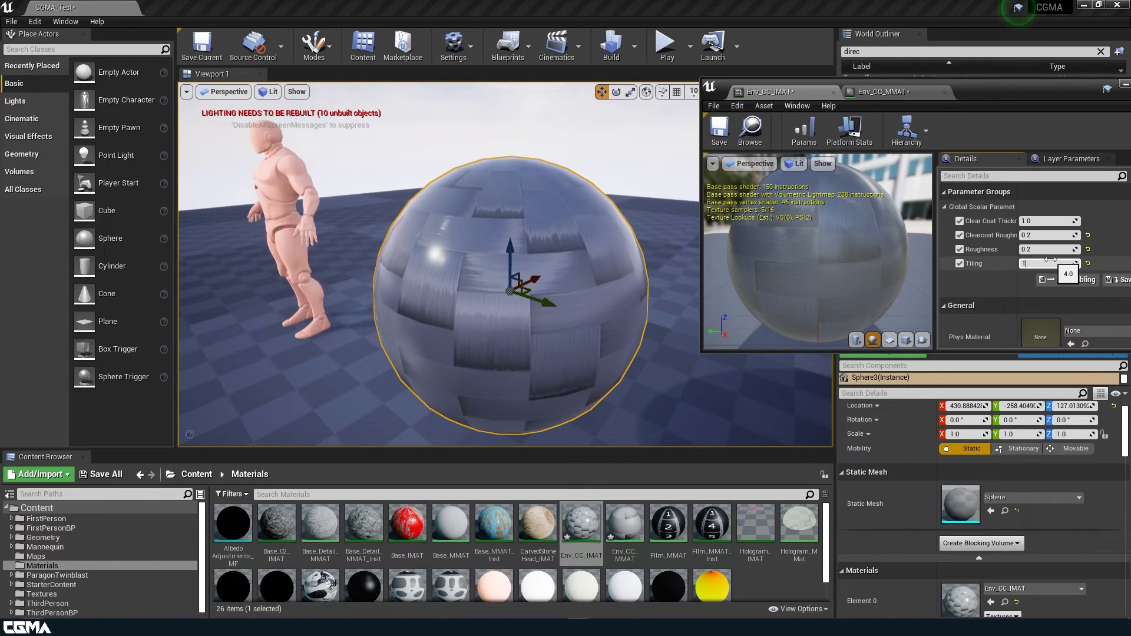
type("0")
key("Return")
Set the carbon fiber Tiling to 20 and inspect the weave on the sphere
type("2")
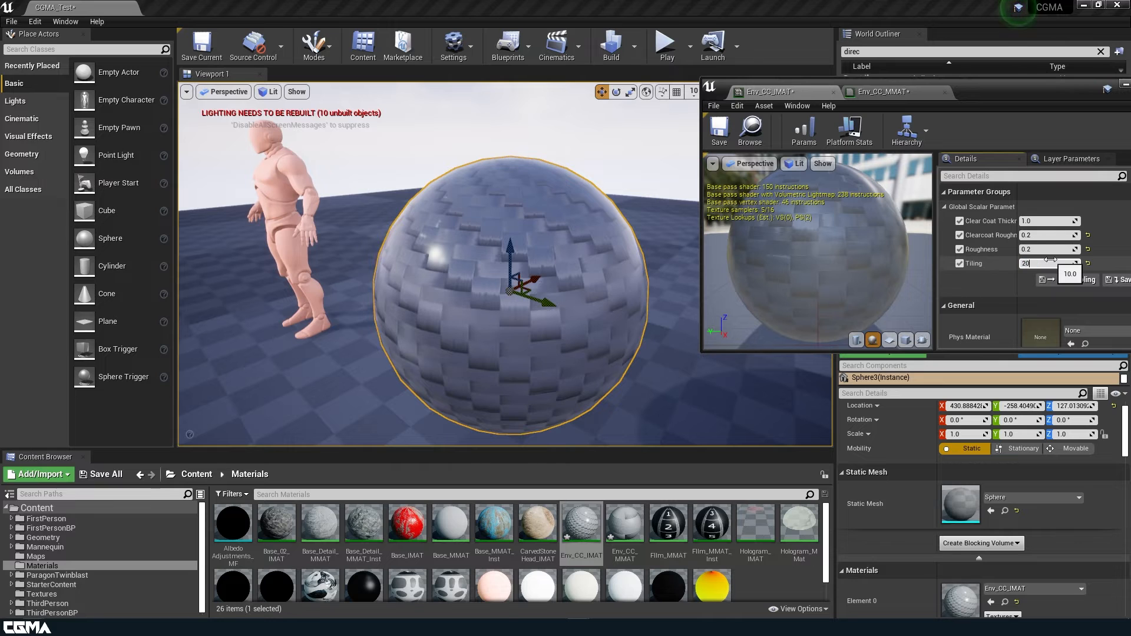
type("0")
key("Return")
right_click_drag(424, 301, 489, 359)
scroll(457, 281, "up", 3)
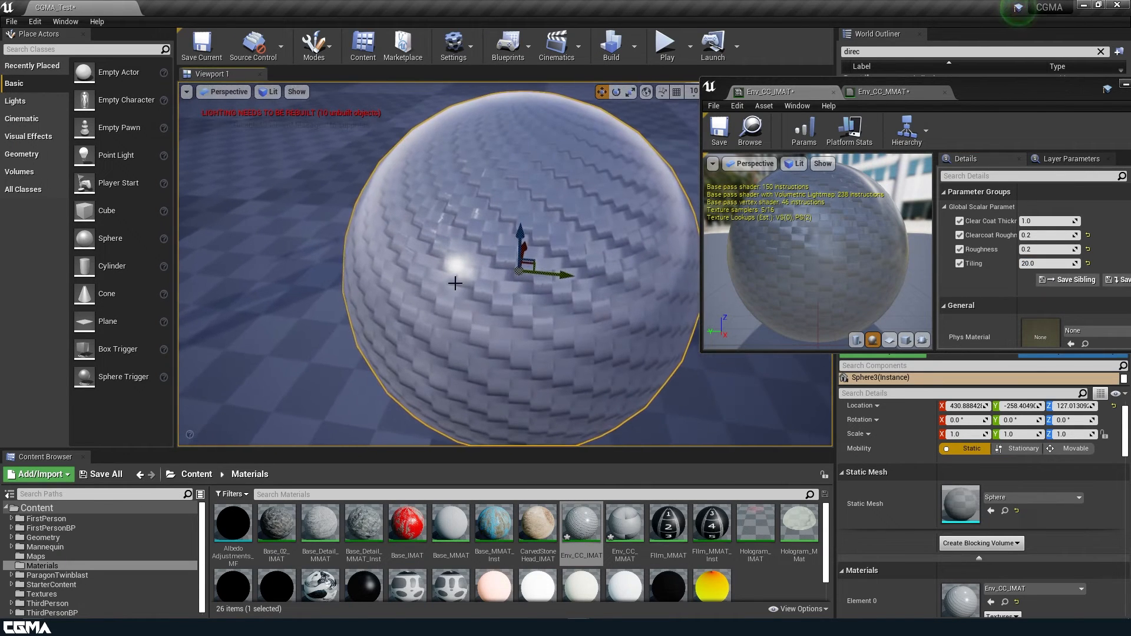
Try a Clear Coat Thickness of 0.5 and compare the sphere's reflections from different views
mouse_move(1037, 221)
left_mouse_down()
mouse_move(955, 221)
mouse_move(1035, 223)
left_mouse_up()
type("1.0")
key("Return")
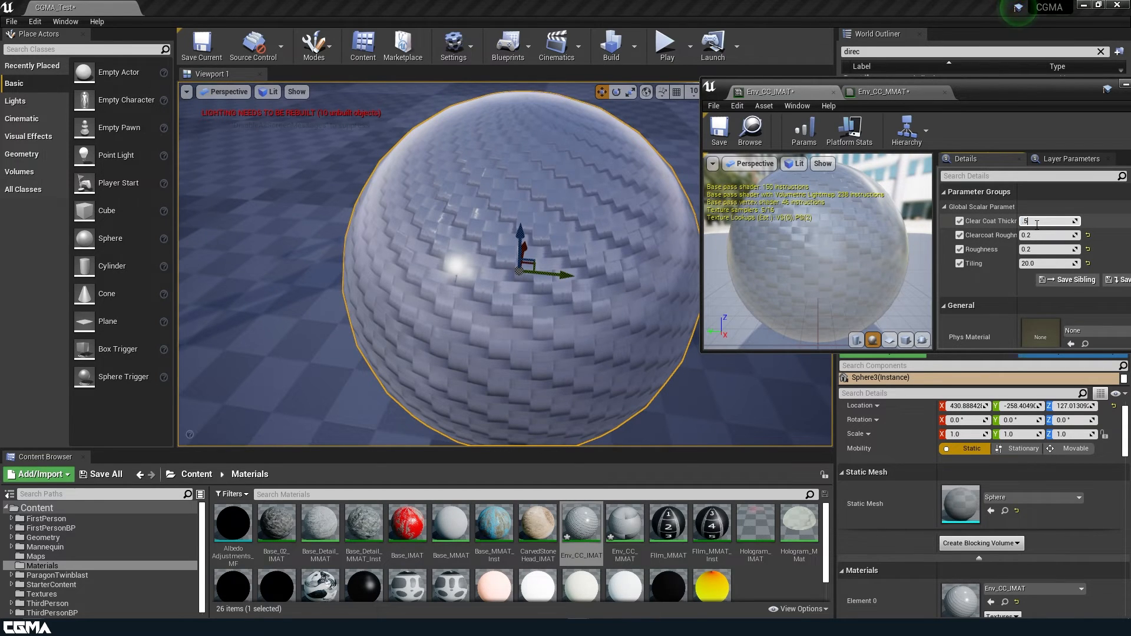
type("0.5")
key("Return")
right_click_drag(462, 270, 462, 270)
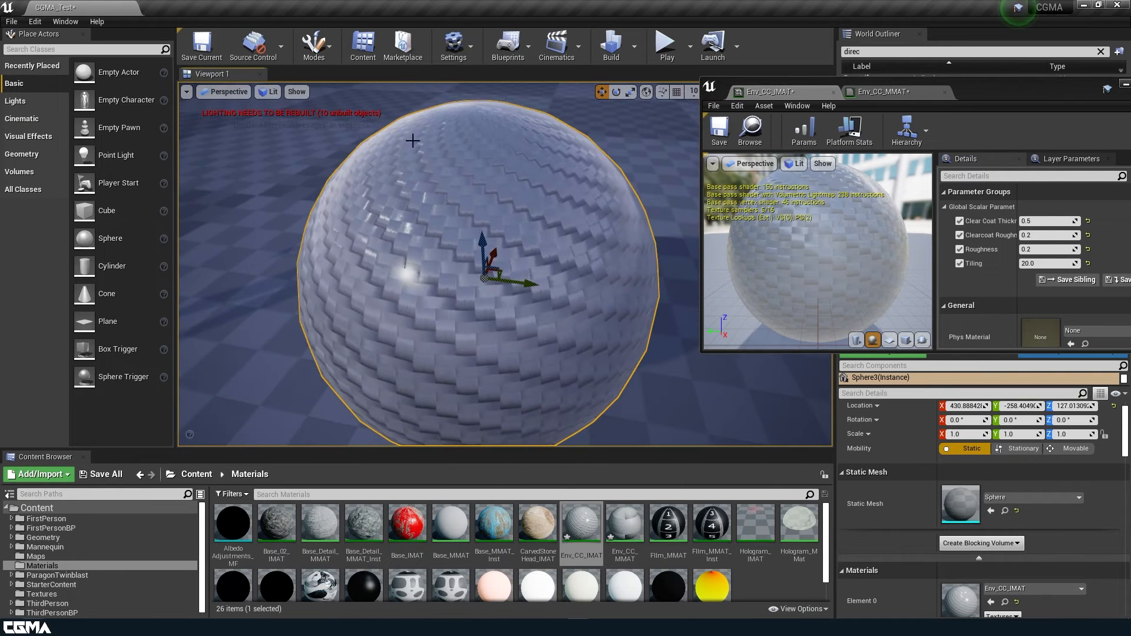
right_click_drag(584, 232, 588, 212)
scroll(533, 191, "down", 5)
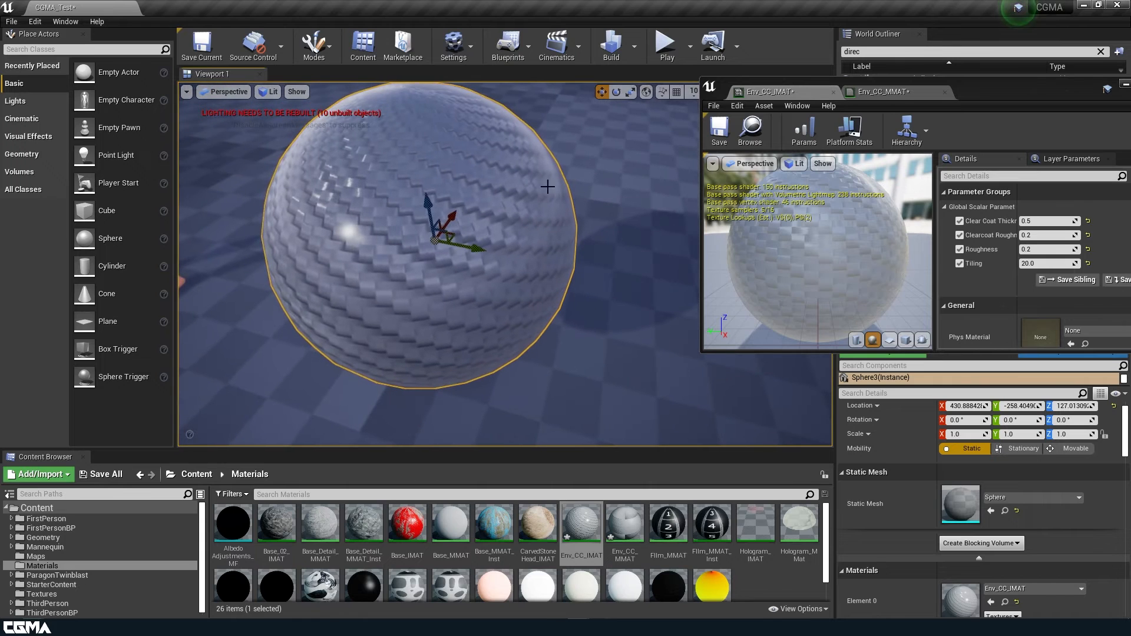
Return Clear Coat Thickness to 1 and look over the sphere's coating
left_click(1046, 222)
type("1")
key("Return")
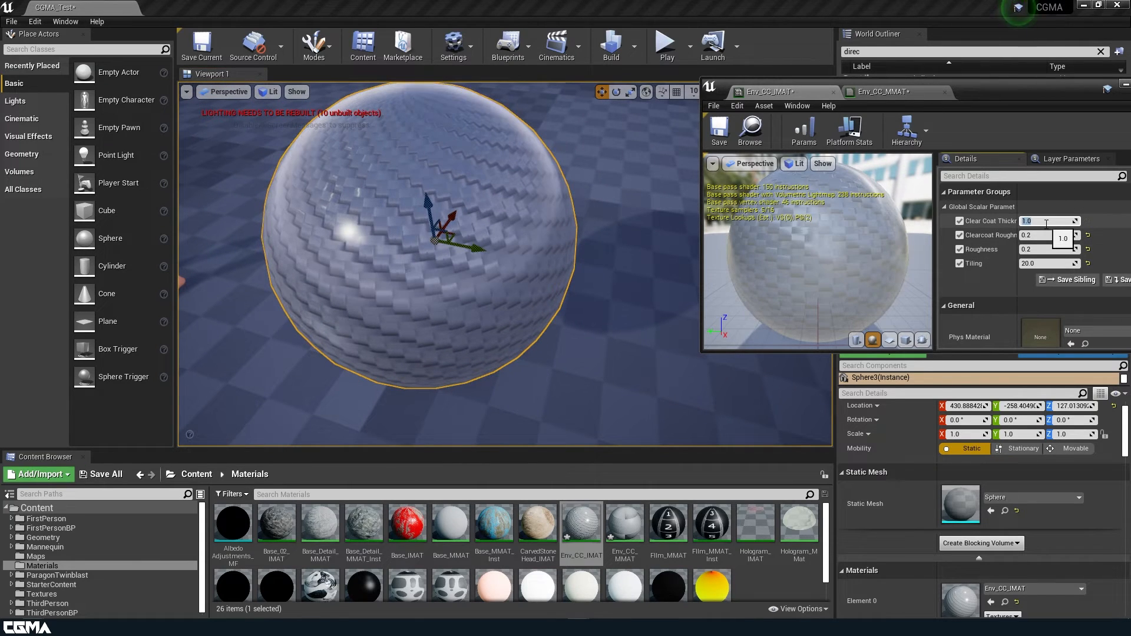
right_click_drag(591, 232, 530, 312)
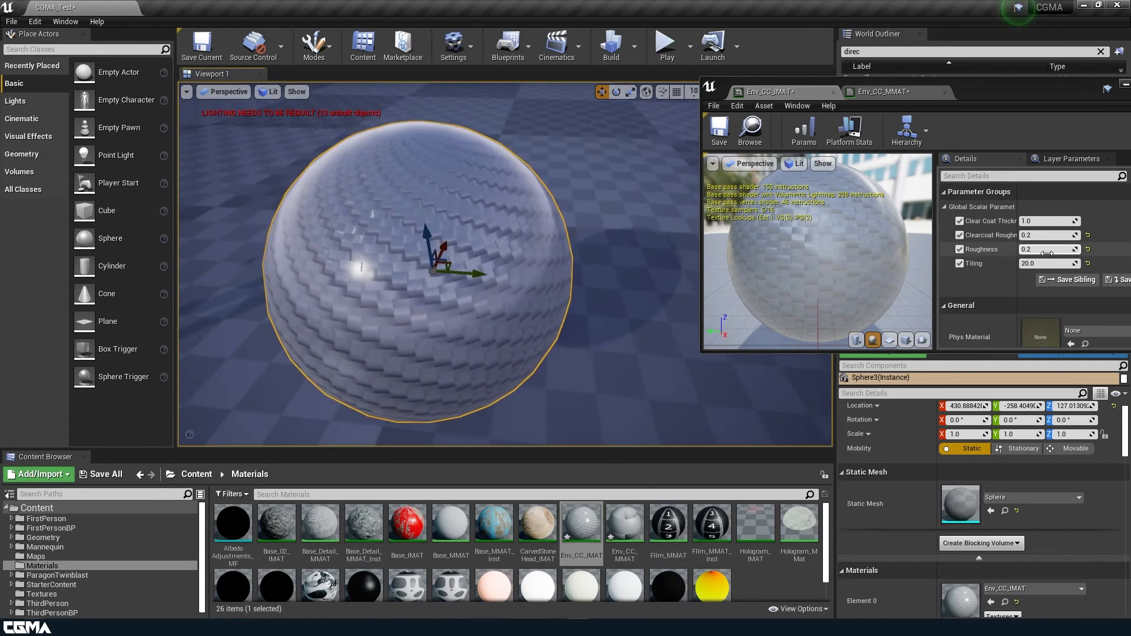
Try a base Roughness of 0 and inspect the carbon fiber layer up close
left_click(1044, 249)
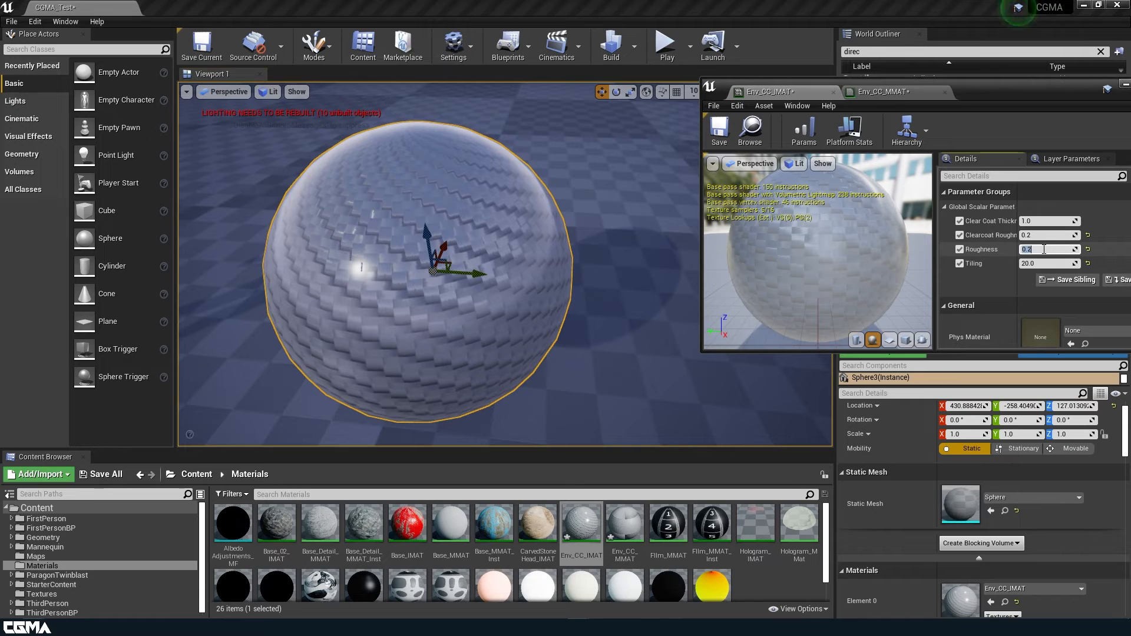
type("0")
key("Return")
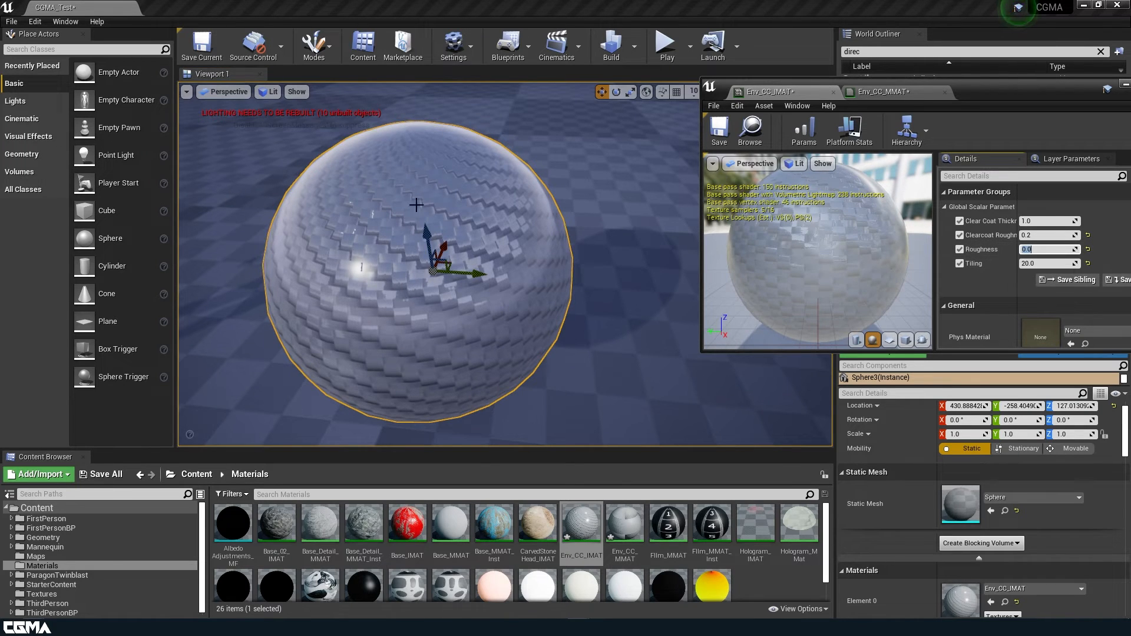
scroll(492, 289, "up", 5)
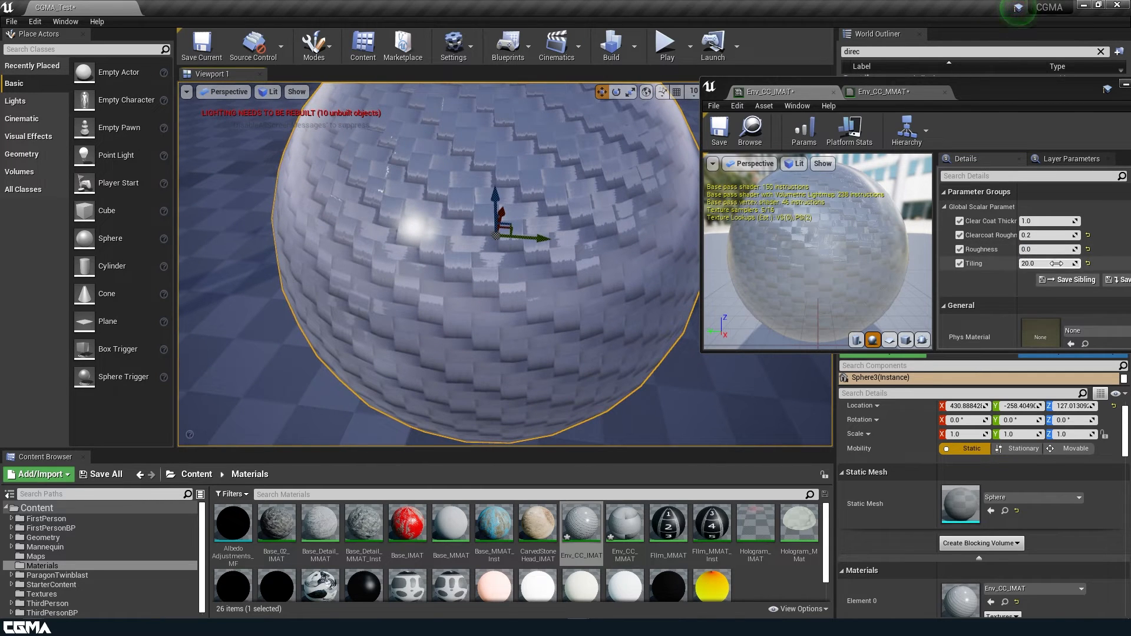
Add a Constant node with value 1 to the Env_CC_MMAT graph and connect it to the Metallic input
left_click(899, 92)
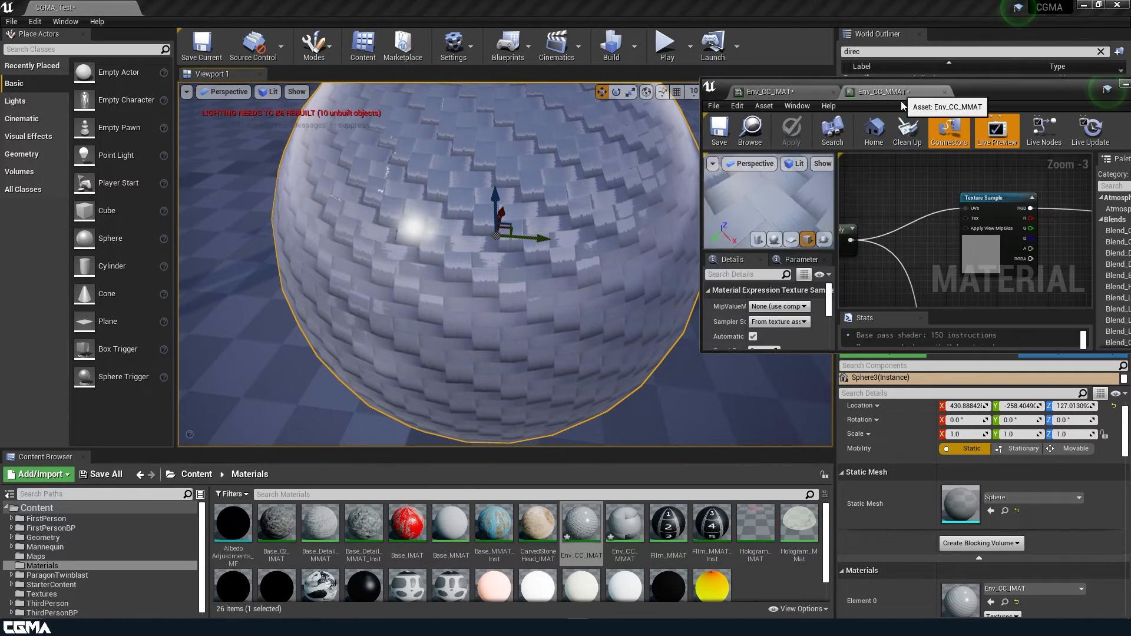
scroll(941, 224, "up", 2)
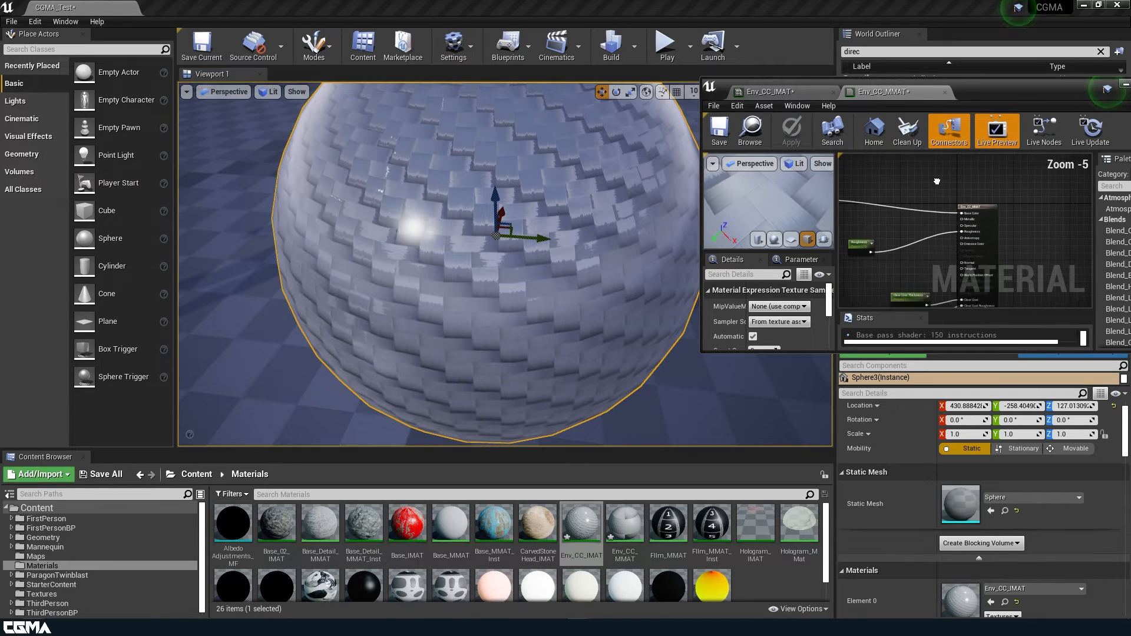
key("1")
left_click(930, 248)
left_click_drag(949, 269, 996, 248)
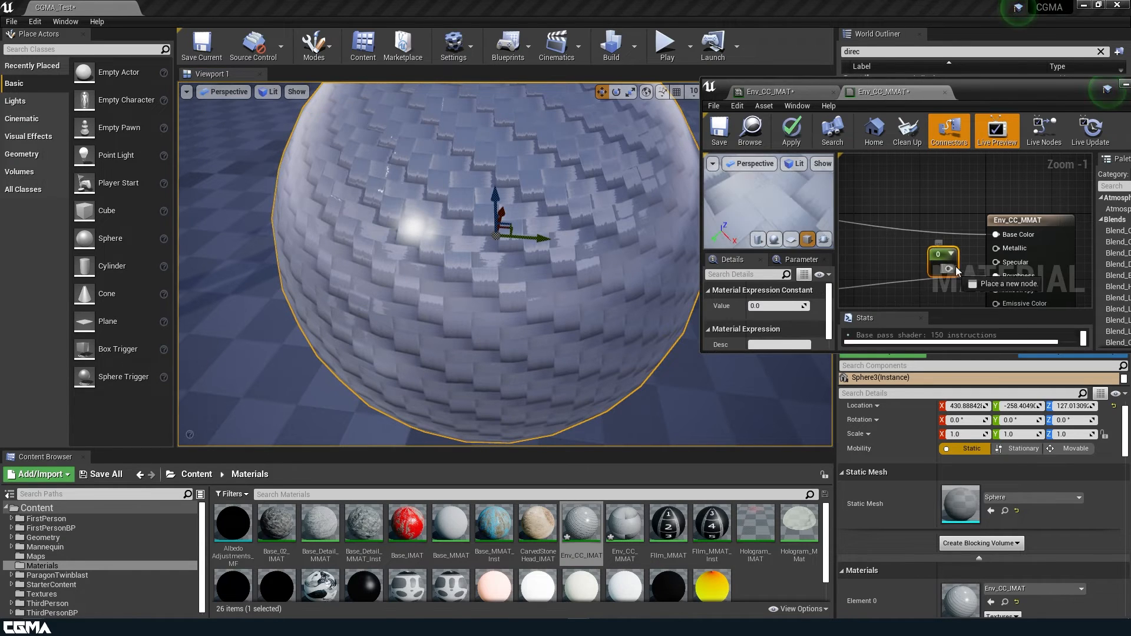
left_click(780, 305)
type("1")
key("Return")
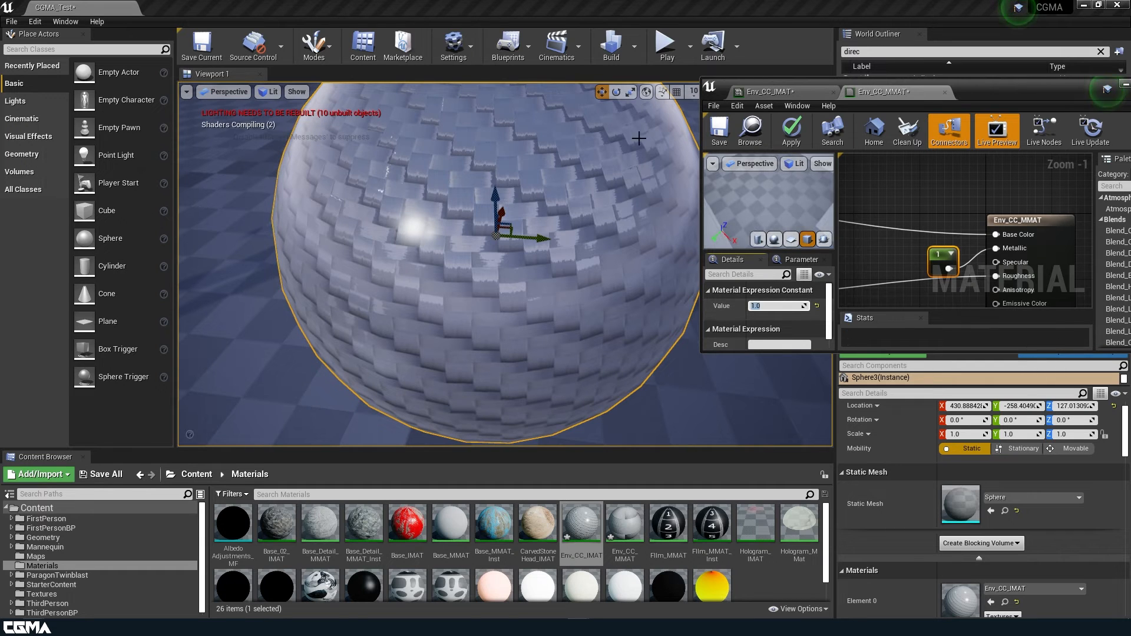
Apply and save the Env_CC_MMAT changes, then return to Env_CC_IMAT and view the metallic sphere
left_click(793, 133)
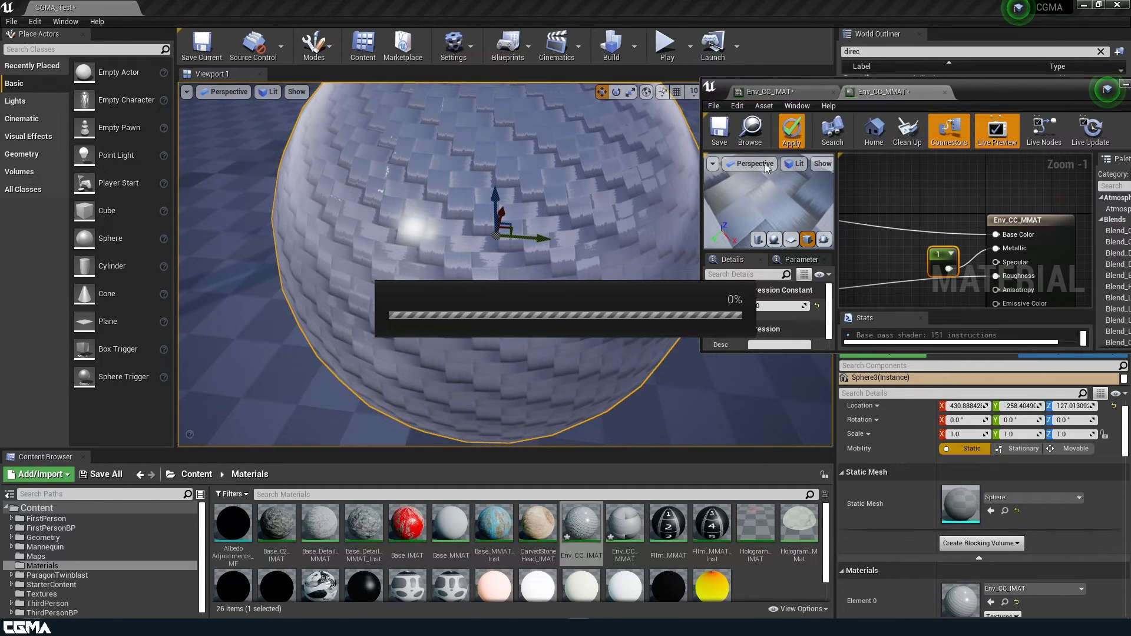
left_click(714, 132)
left_click(769, 92)
right_click_drag(465, 235, 533, 250)
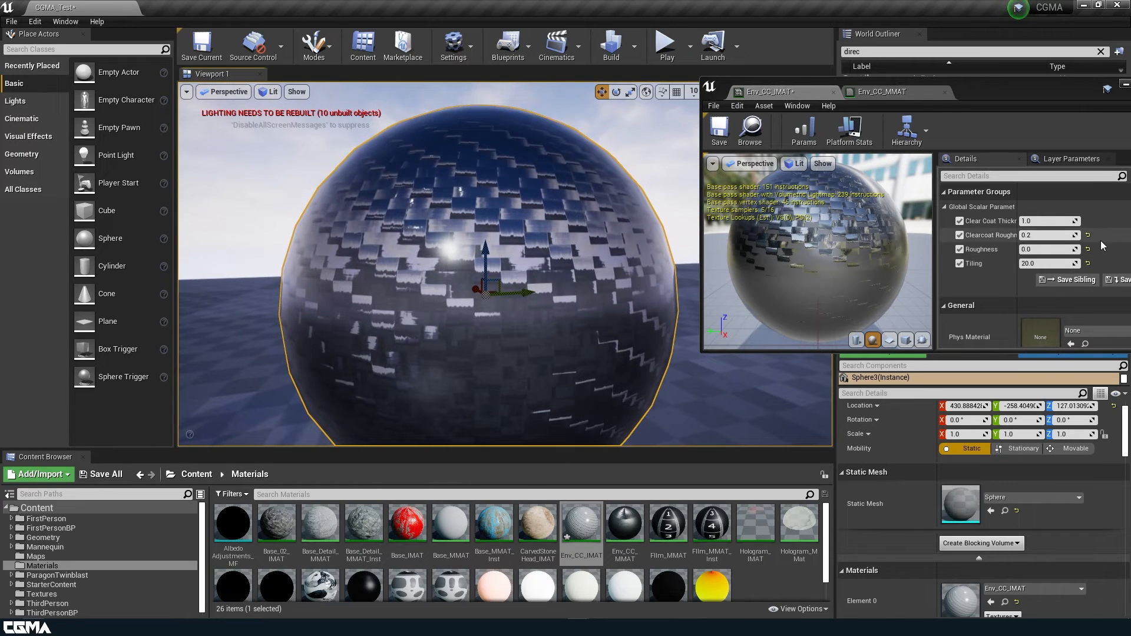
Try a Roughness of 0.2 on the metallic sphere, settle on 0.35 and inspect the weave
left_click(1042, 248)
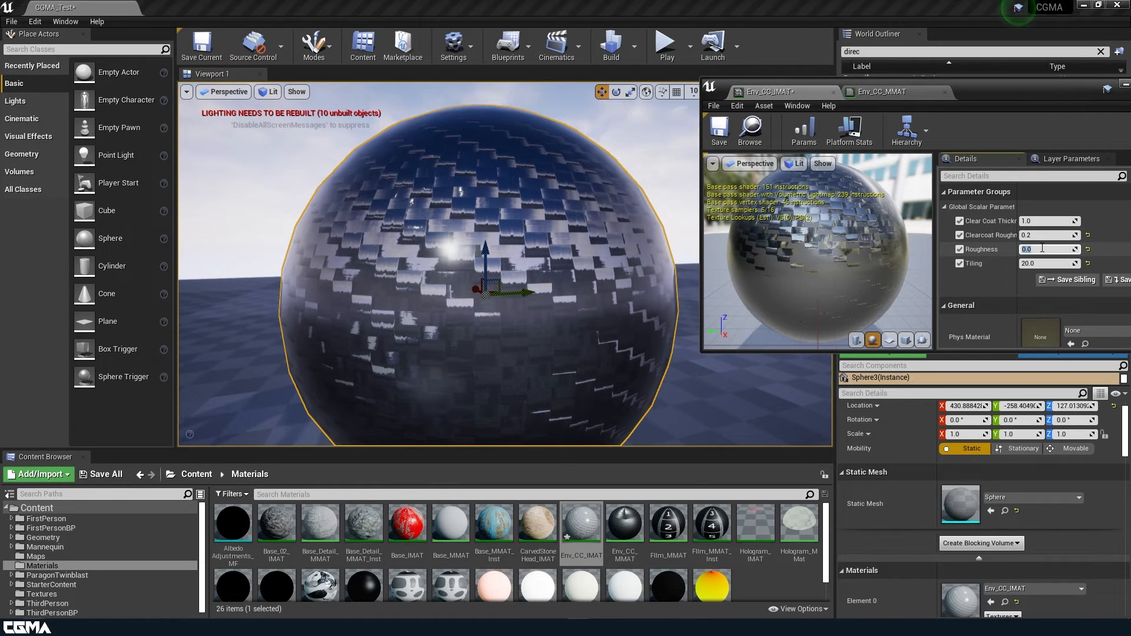
type(".2")
key("Return")
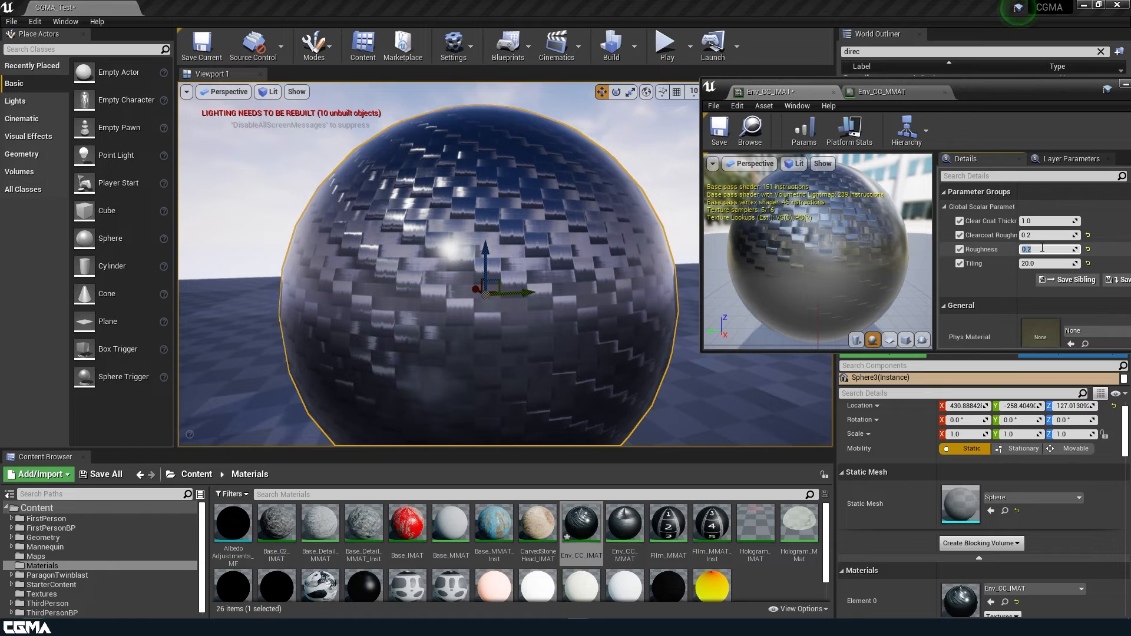
left_click_drag(448, 277, 422, 258)
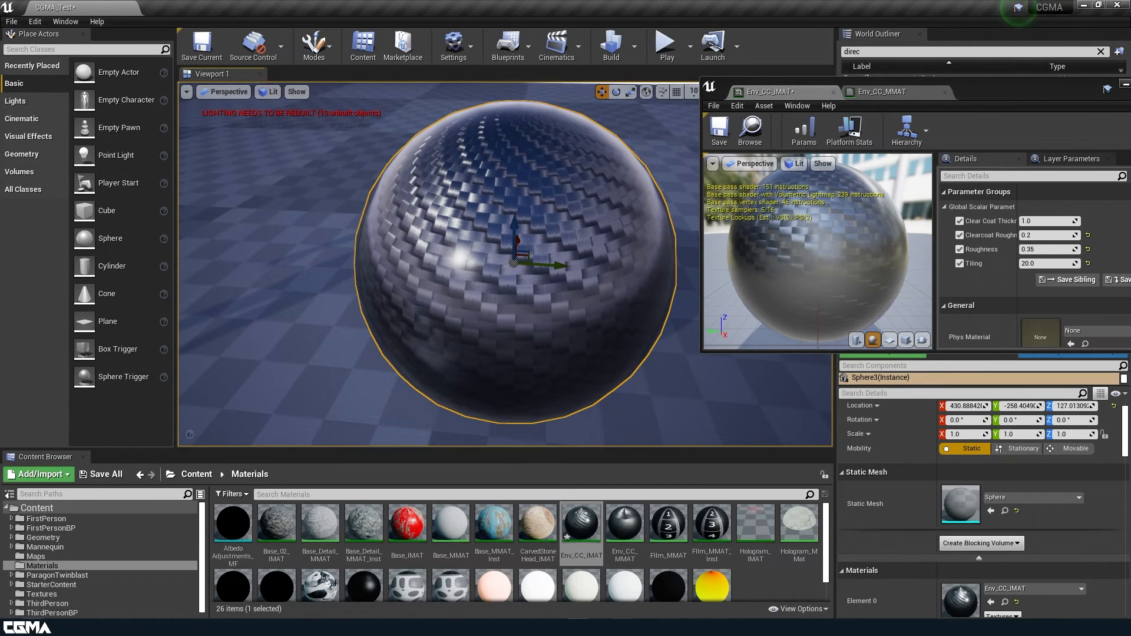
Switch to Chrome and open the artist's portfolio website in a new tab
key("alt+Tab")
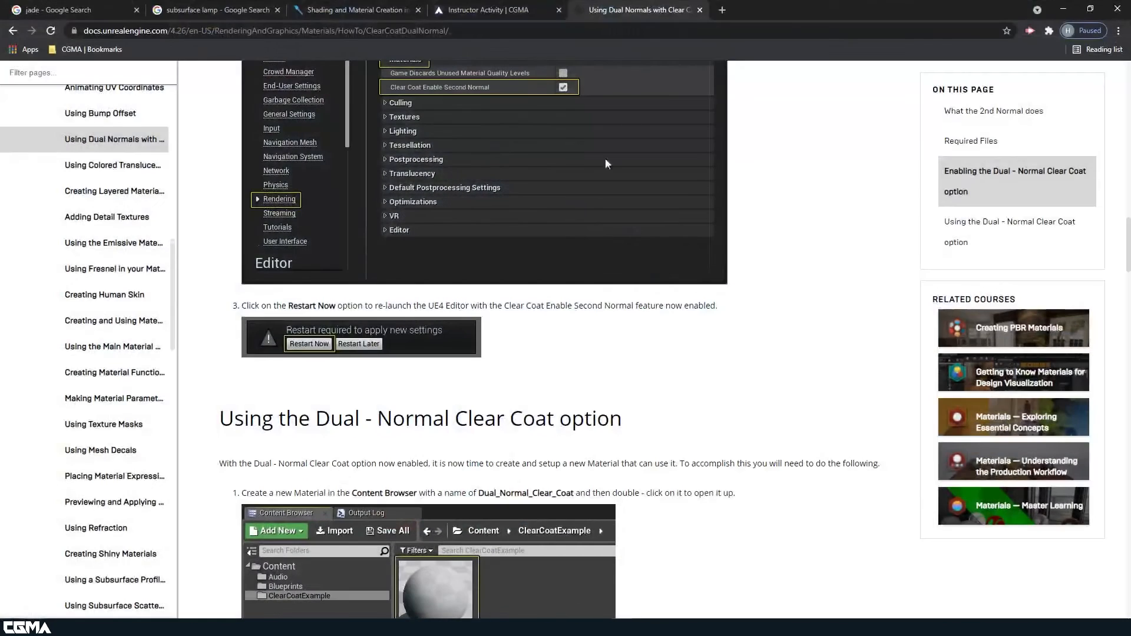
left_click(724, 10)
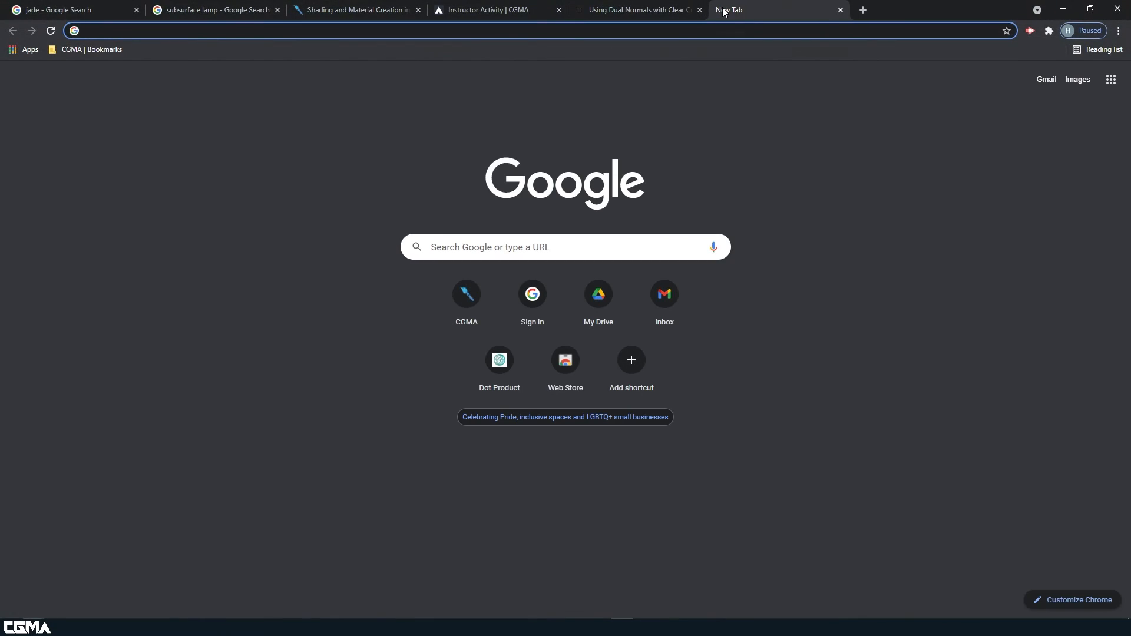
type("hughtrombley.com")
key("Return")
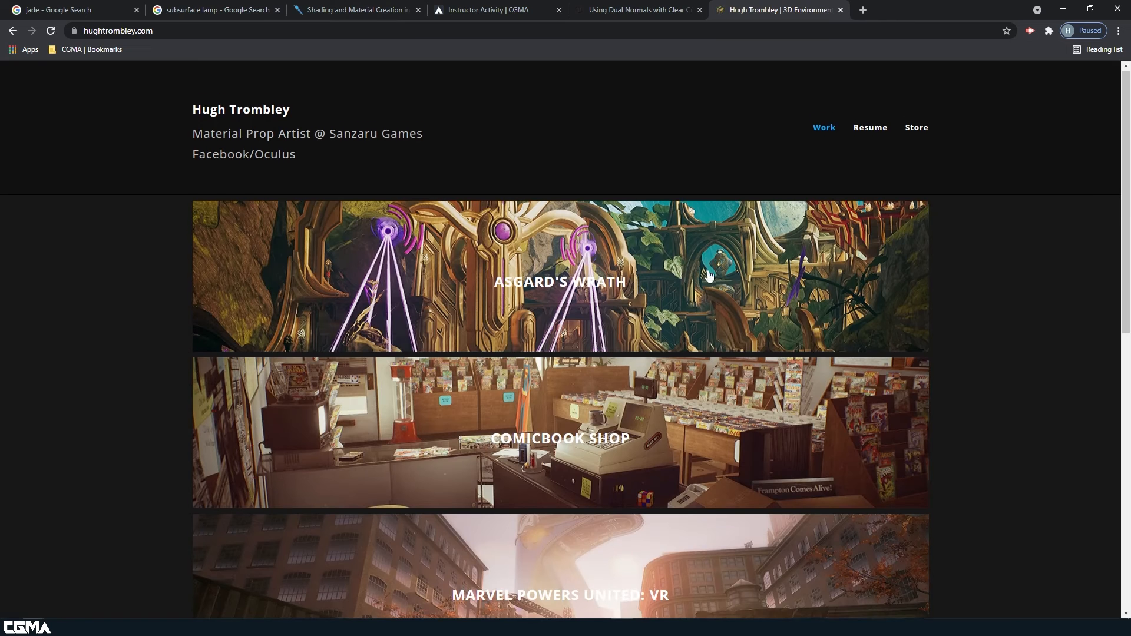
Open the Call of Duty project in the portfolio and examine the before and after images of the Glass Solar Panels material
scroll(675, 375, "down", 8)
left_click(670, 427)
scroll(469, 348, "down", 6)
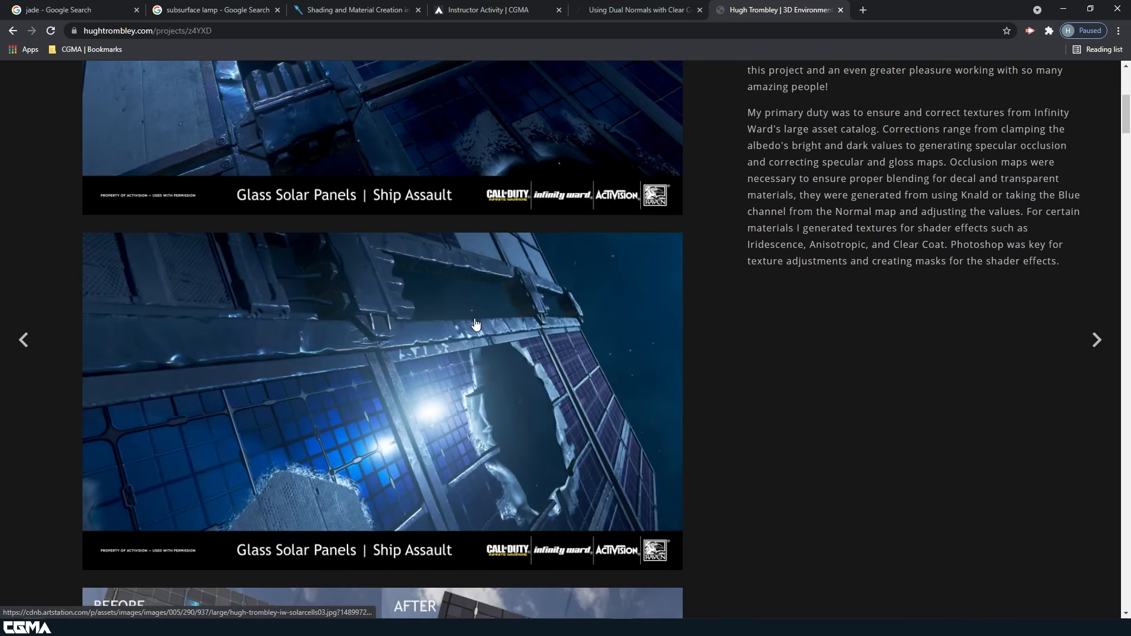
scroll(493, 356, "down", 7)
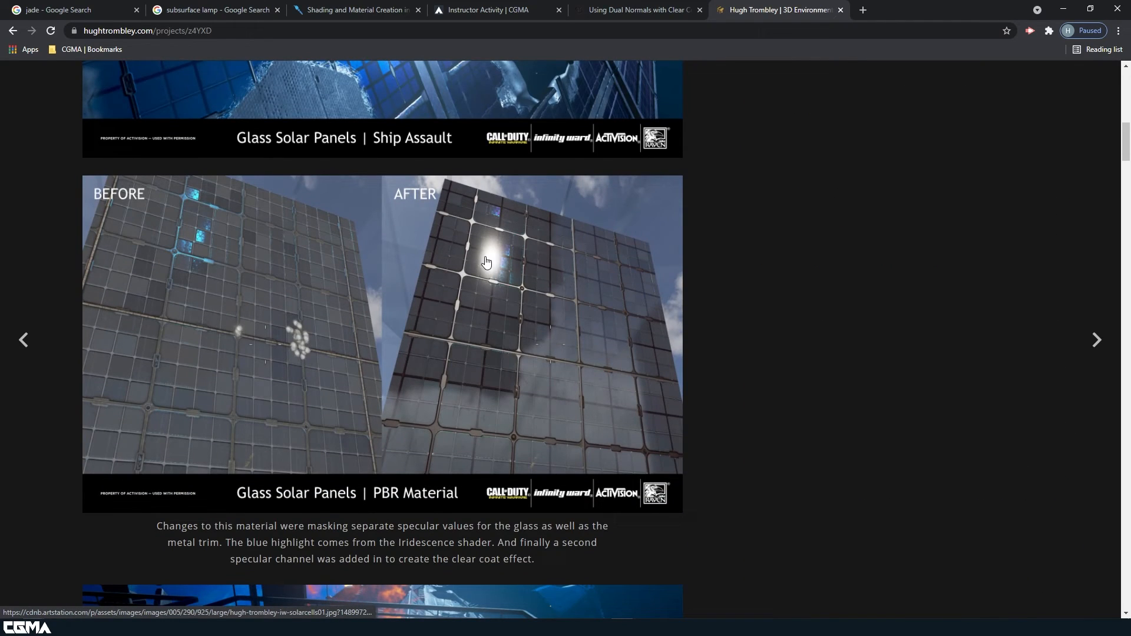
scroll(492, 274, "down", 1)
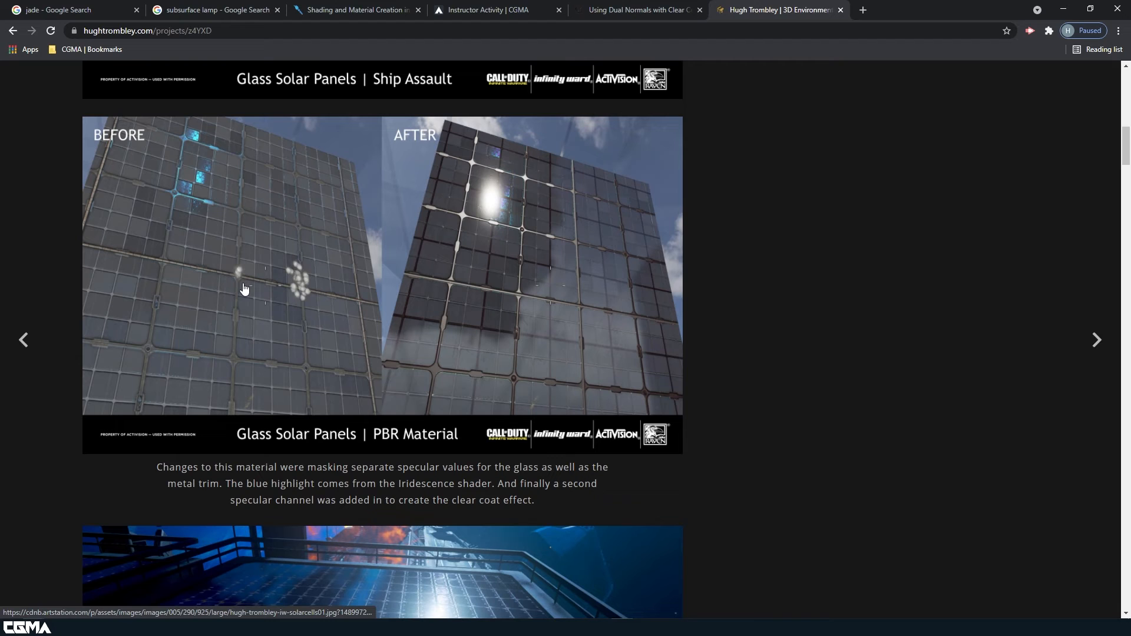
Enlarge the before and after image of the Glass Solar Panels PBR Material to examine its clear coat highlights
left_click(271, 298)
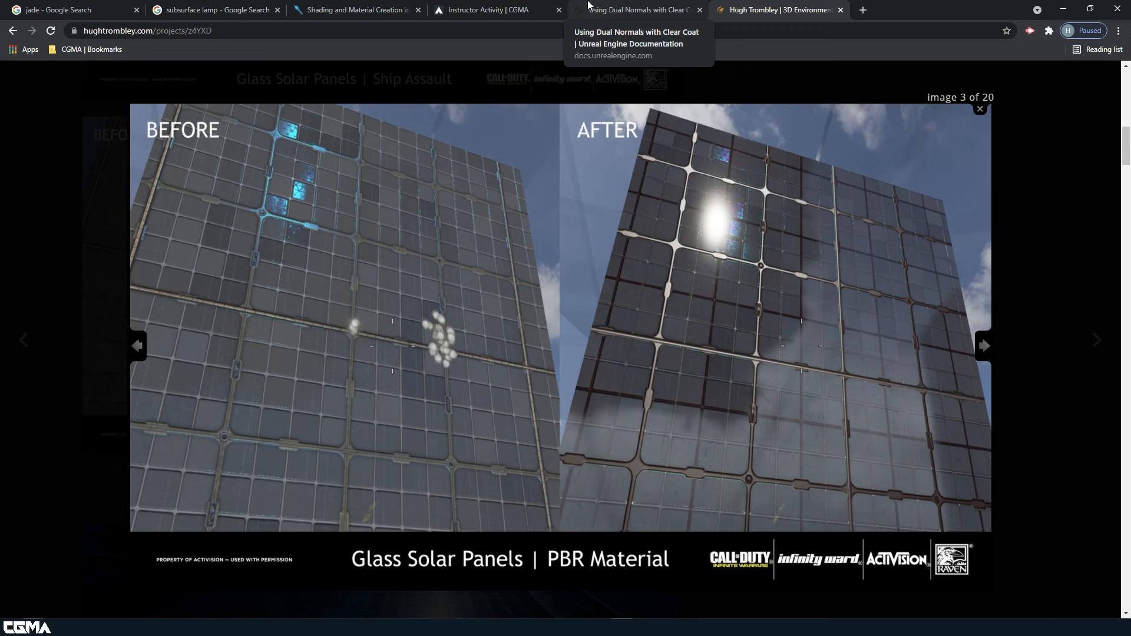
Search Google Images for "ue4 car paint clear coat" and preview the AXF Car Paint Shader and Iridescence Shader results
left_click(835, 26)
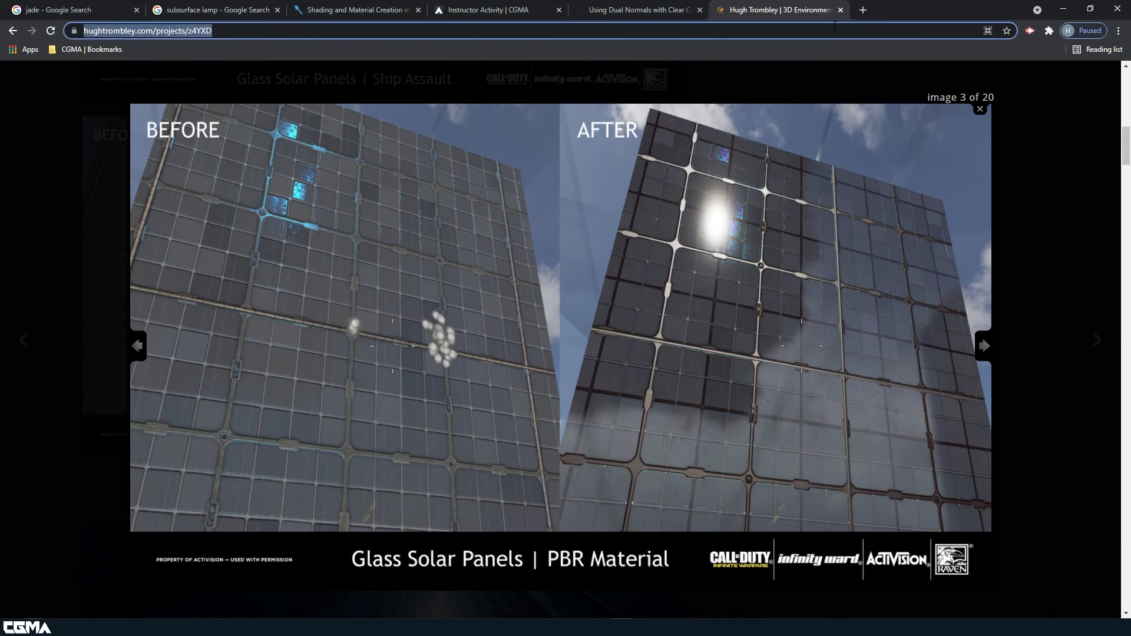
type("ue4 c")
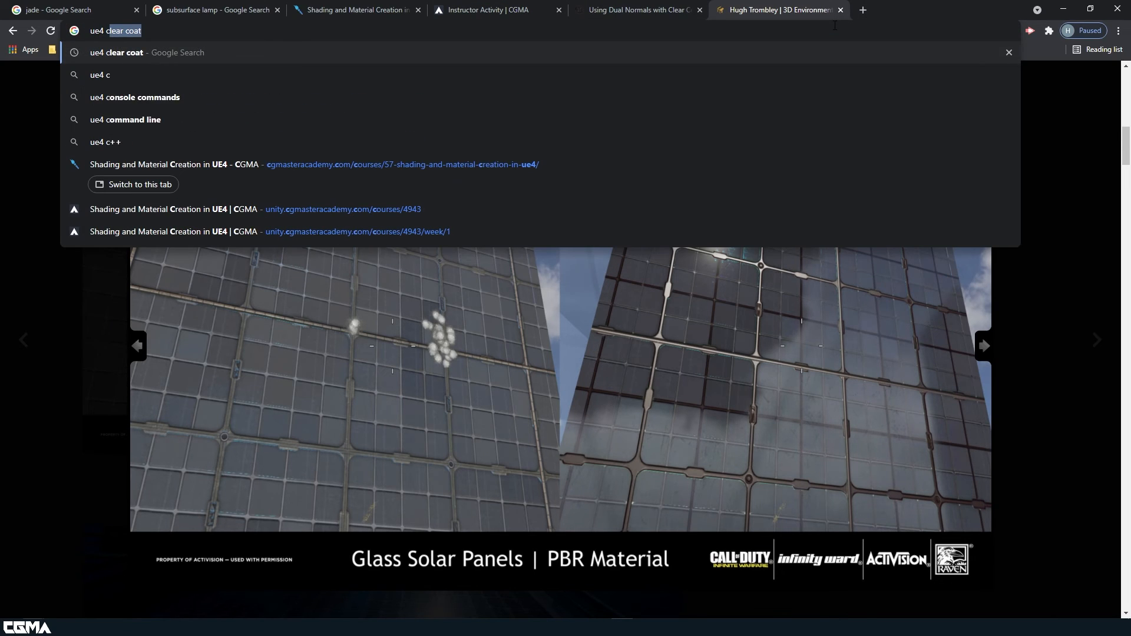
type("ar paint c")
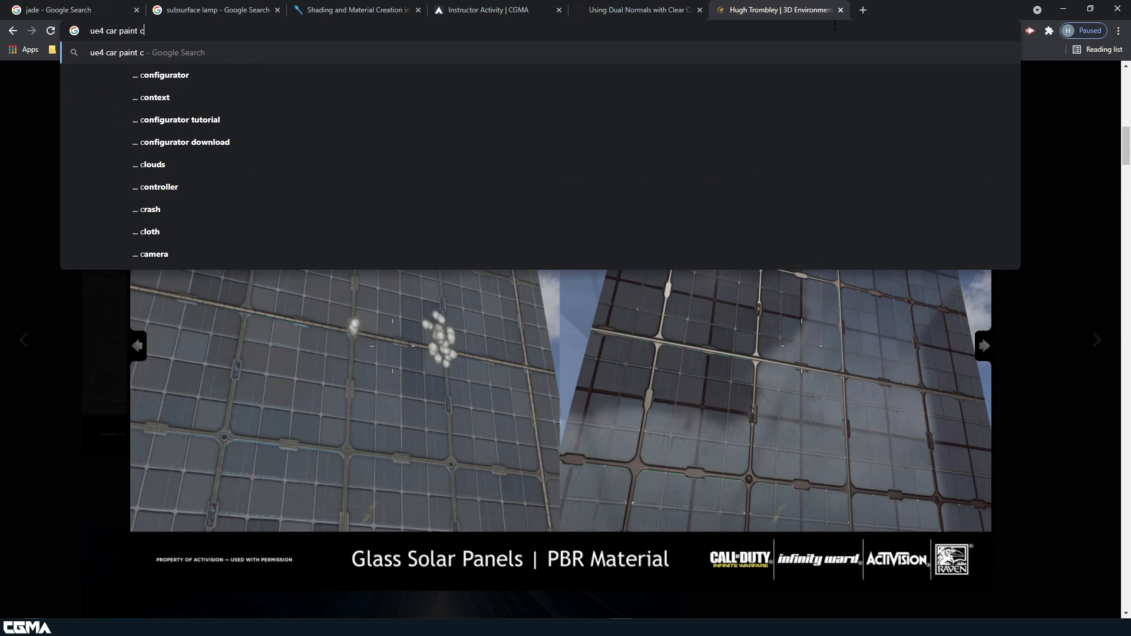
type("lear coat")
key("Return")
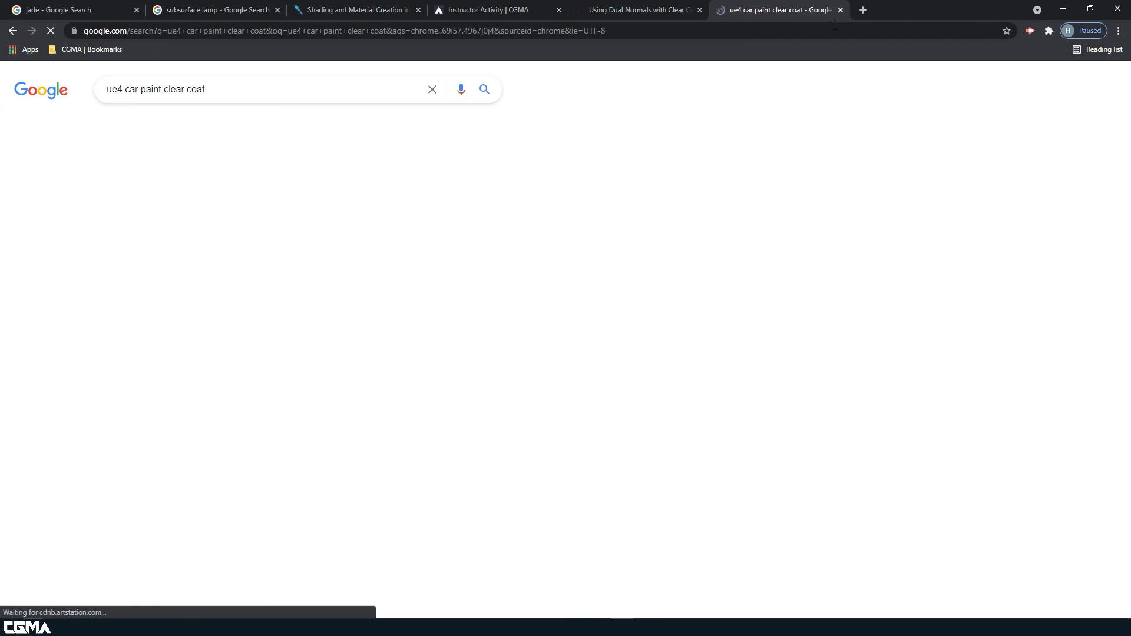
left_click(213, 124)
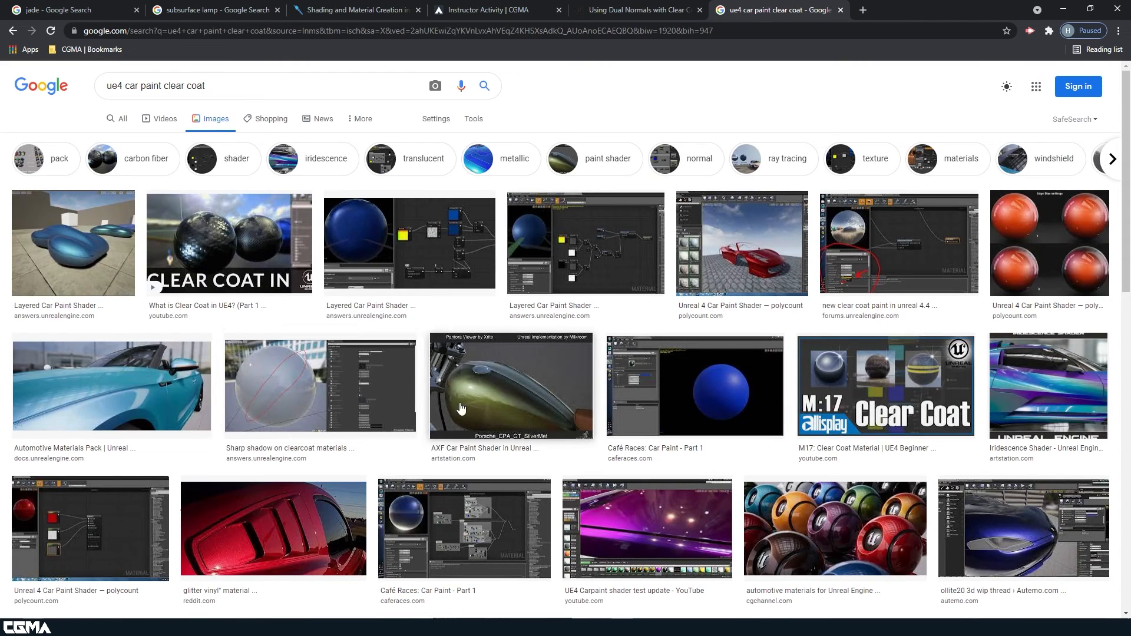
left_click(513, 389)
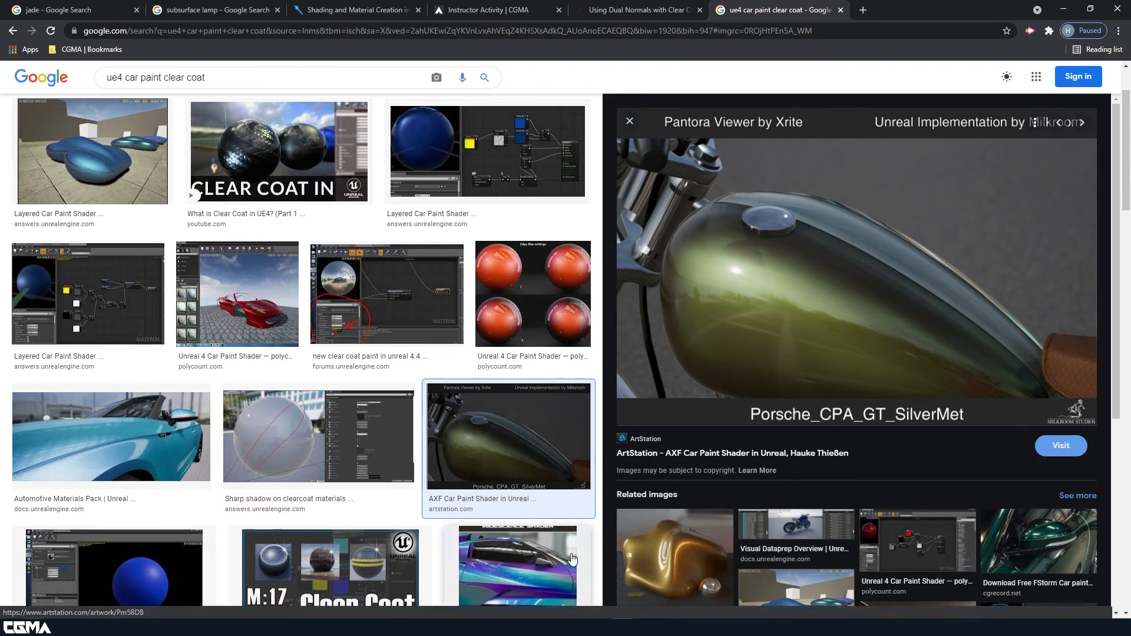
left_click(560, 575)
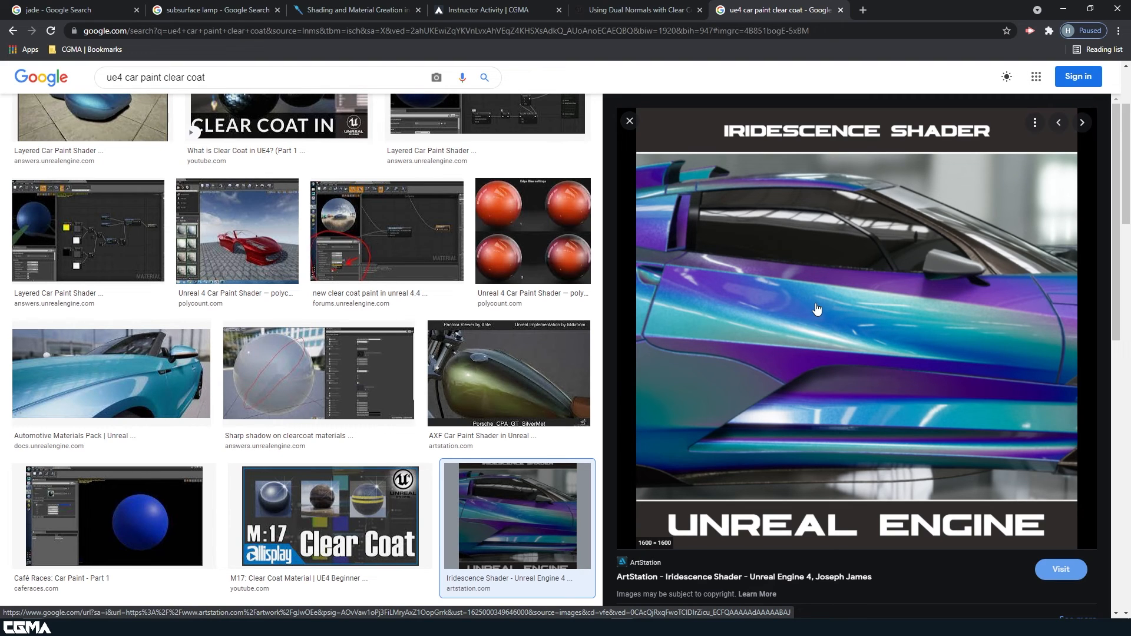
Switch back to Unreal Editor and view the carbon fiber sphere, the nearby mannequin and the Env_CC_IMAT preview from another angle
left_click(1063, 9)
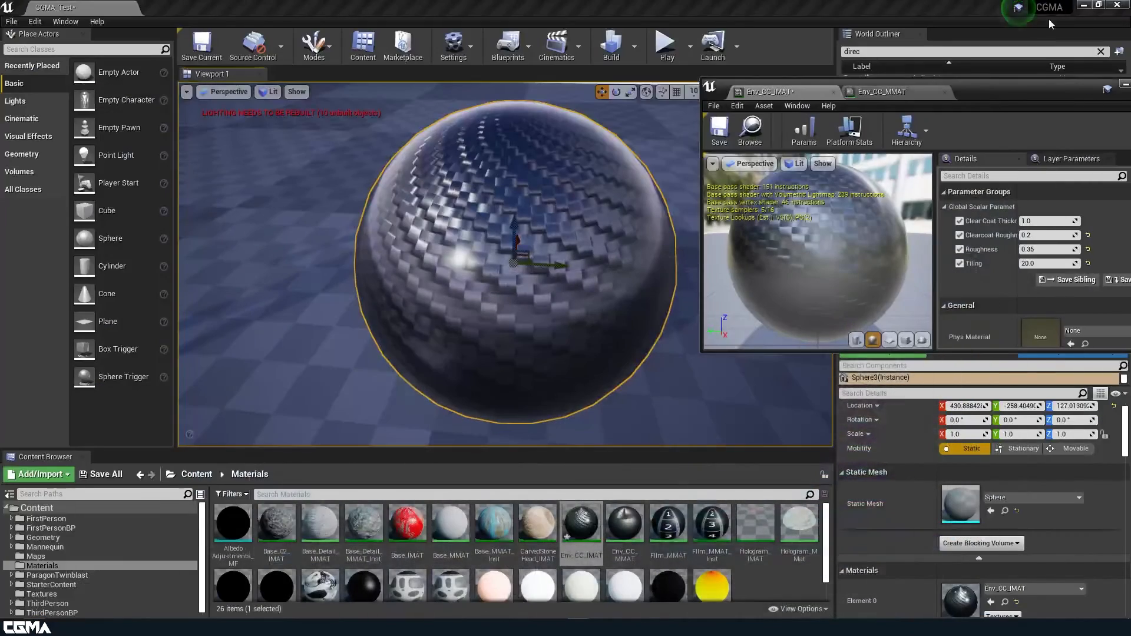
right_click_drag(530, 265, 589, 268)
scroll(694, 235, "up", 5)
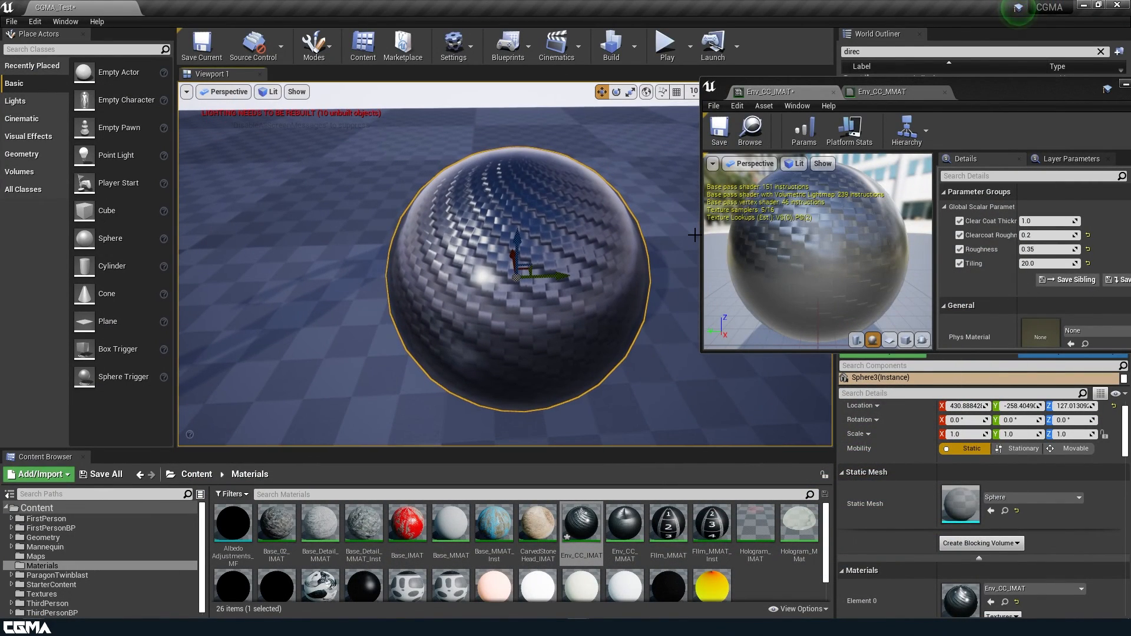
mouse_move(511, 272)
right_mouse_down()
mouse_move(460, 294)
mouse_move(519, 286)
right_mouse_up()
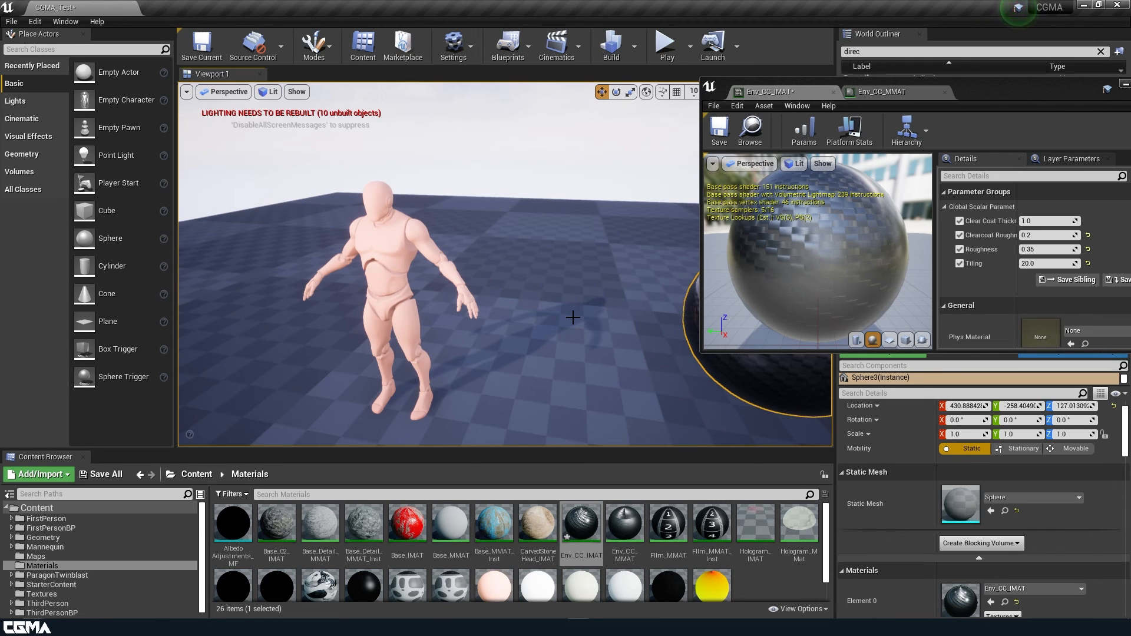
left_click_drag(817, 306, 742, 307)
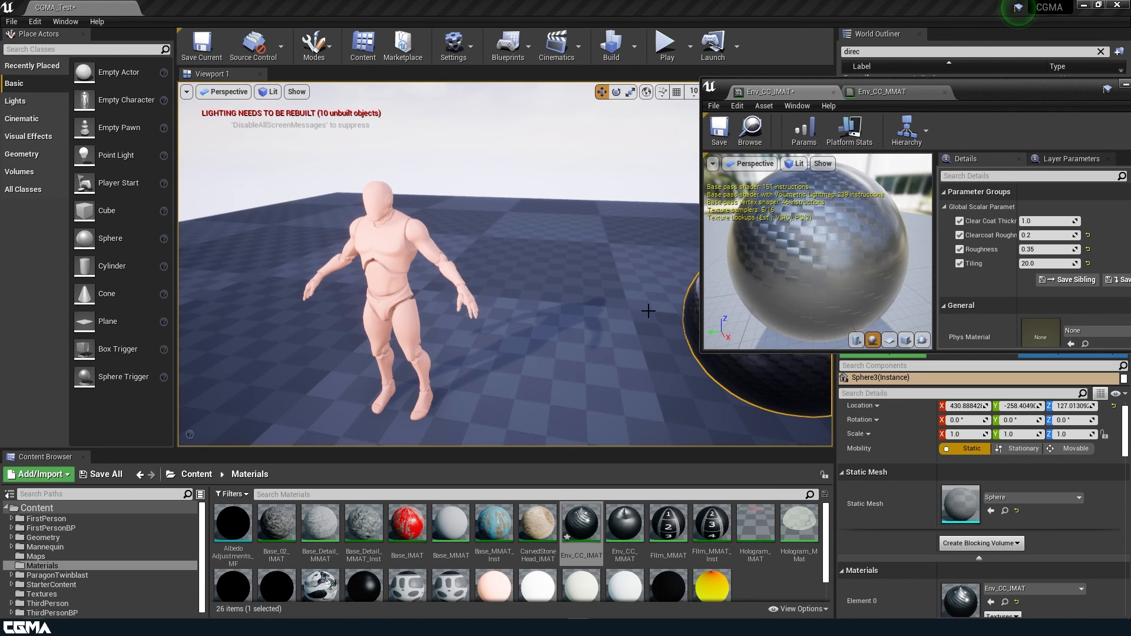
Focus on the carbon fiber sphere and examine its weave and clear coat highlights from close up and farther away
key("f")
left_click_drag(506, 283, 505, 247)
scroll(648, 310, "up", 3)
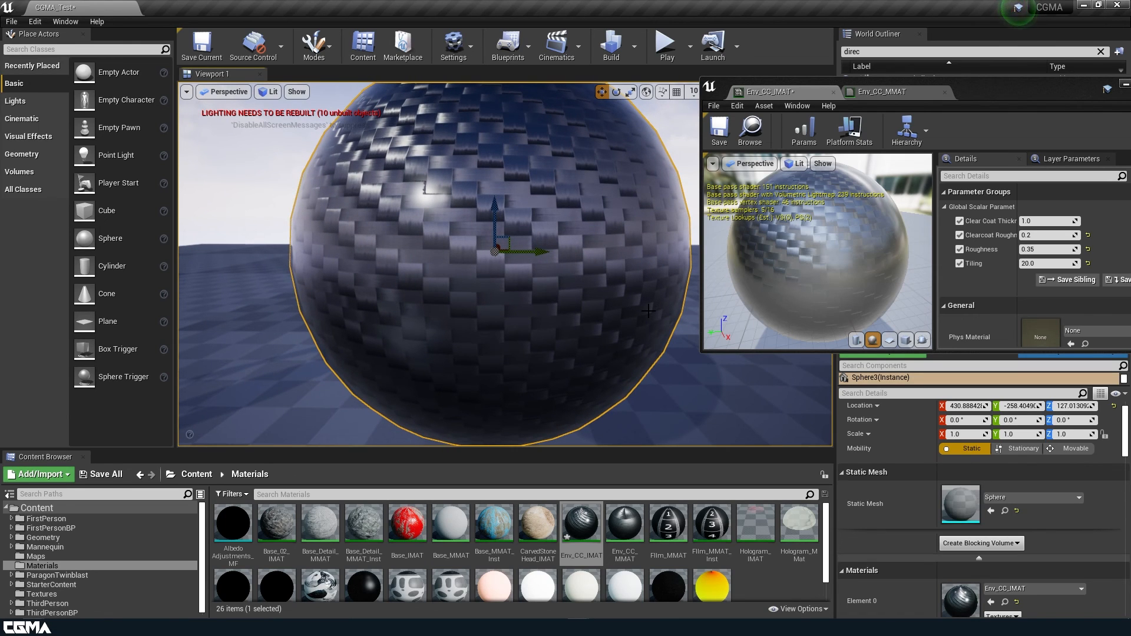
scroll(437, 284, "down", 5)
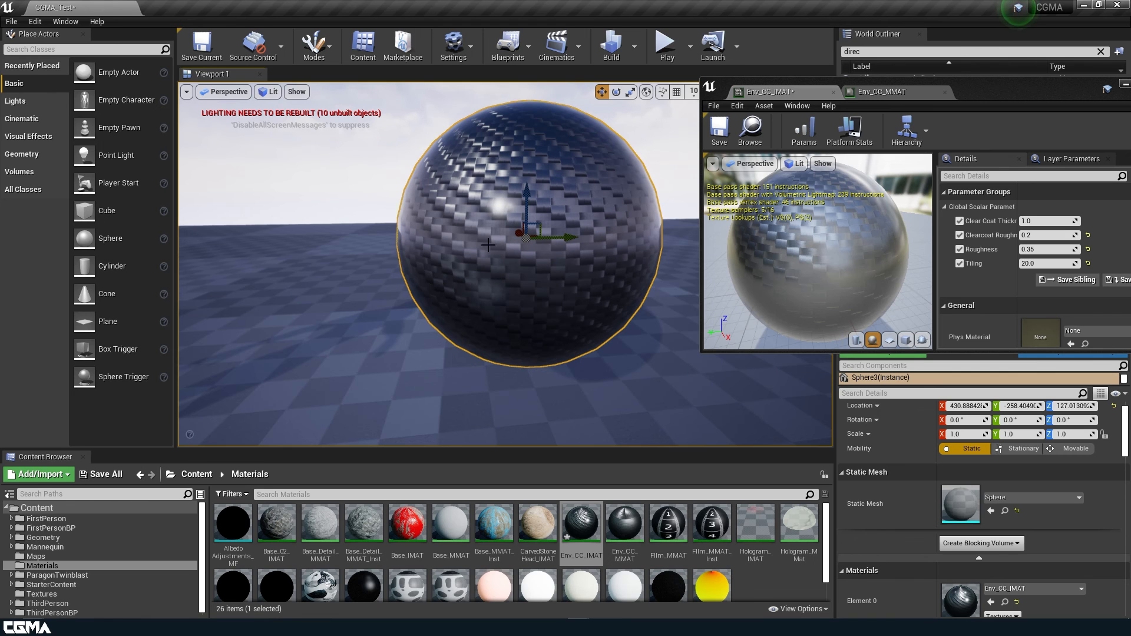
key("w")
right_click_drag(487, 245, 504, 278)
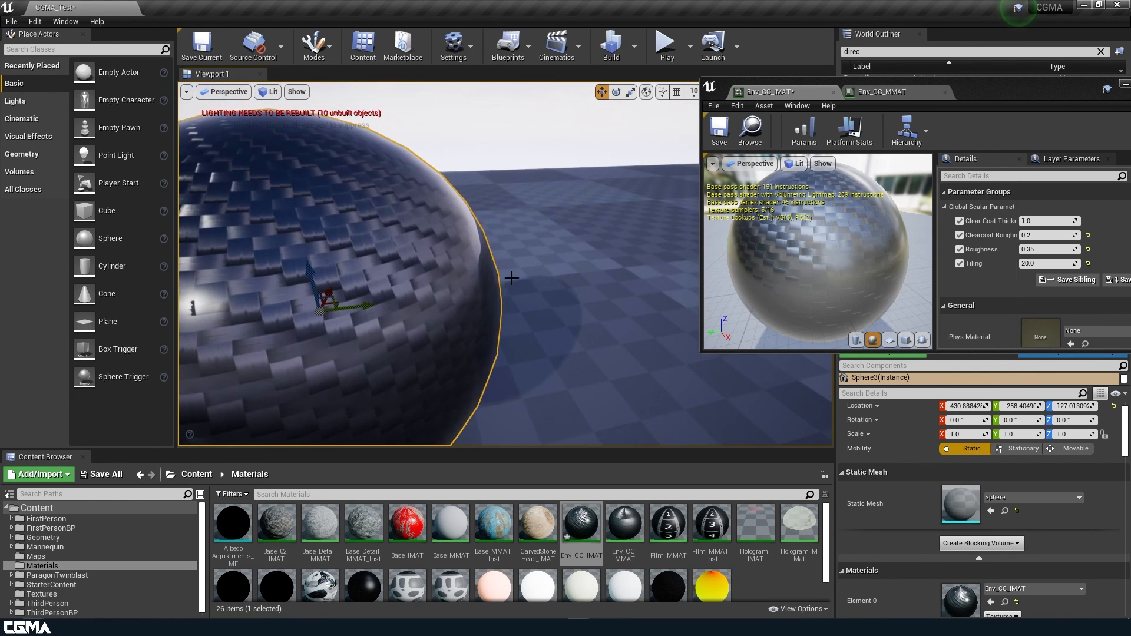
key("f")
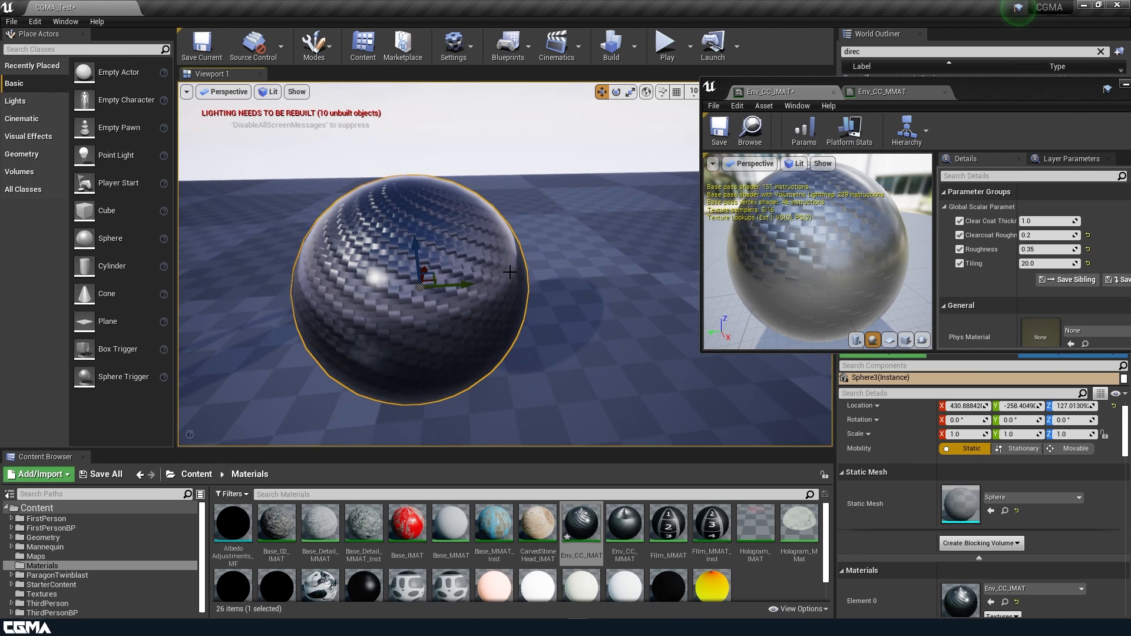